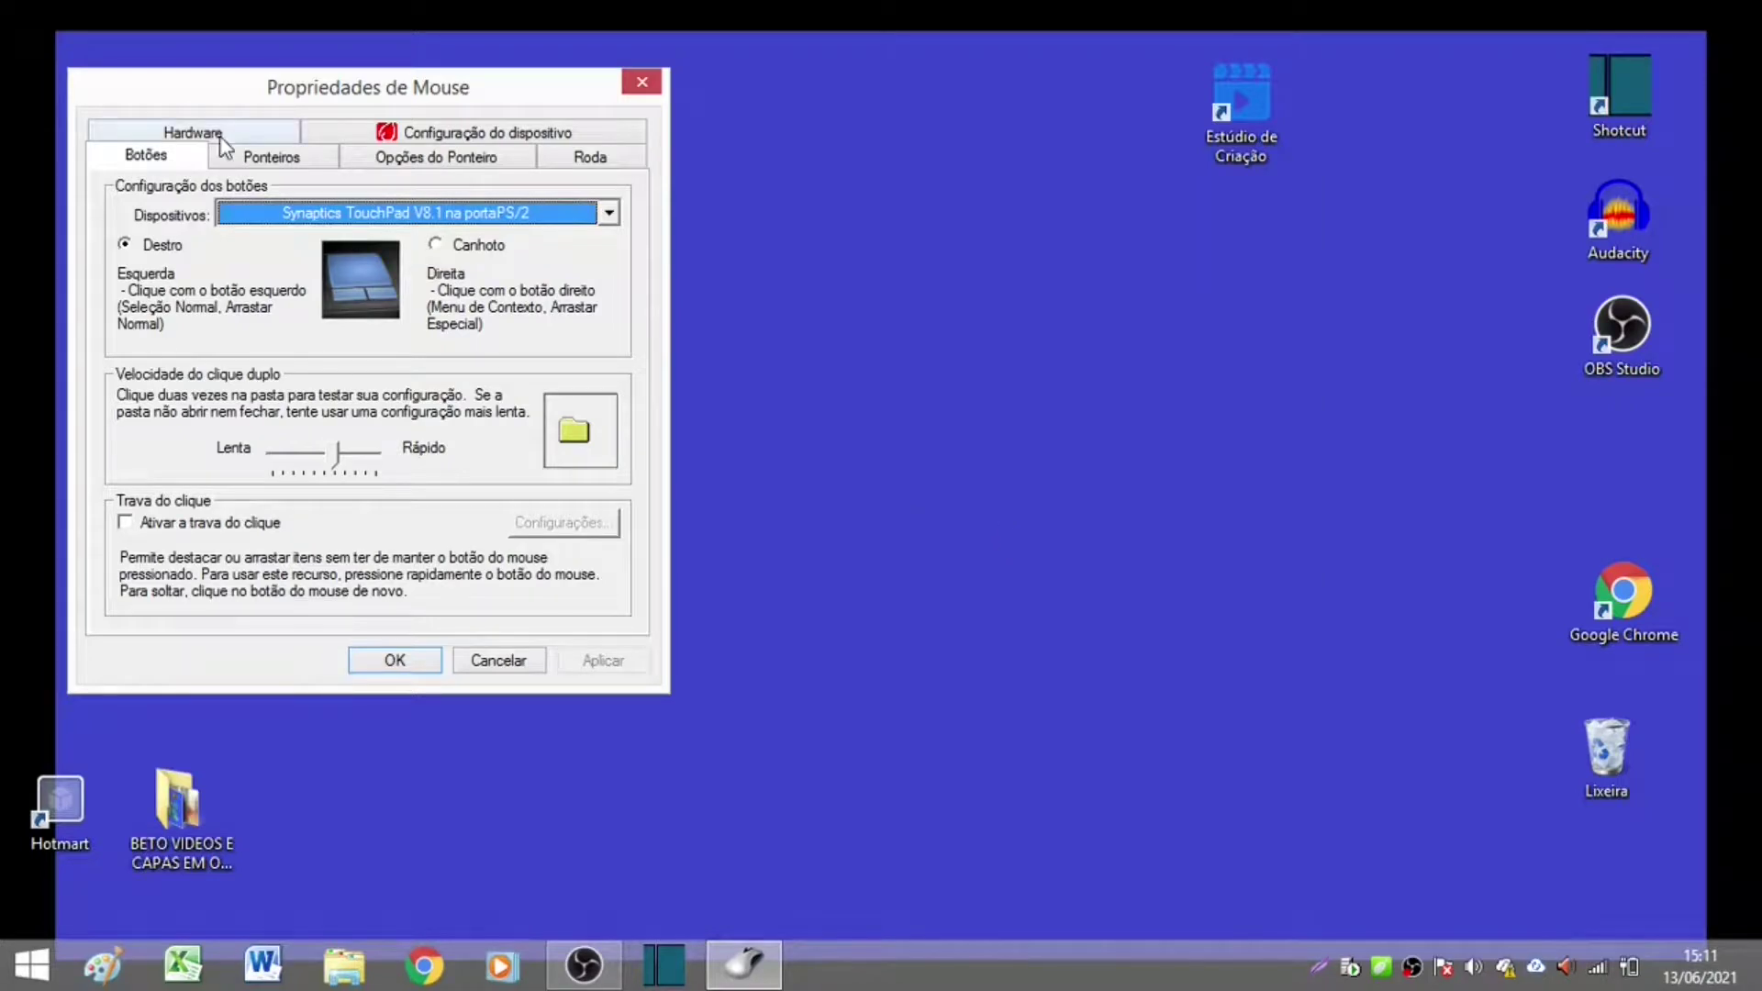
# - Examine the mouse pointer icons for Seleção da Ajuda, Trabalhando em Tela de Fundo, Ocupado and Seleção Normal
pyautogui.click(261, 156)
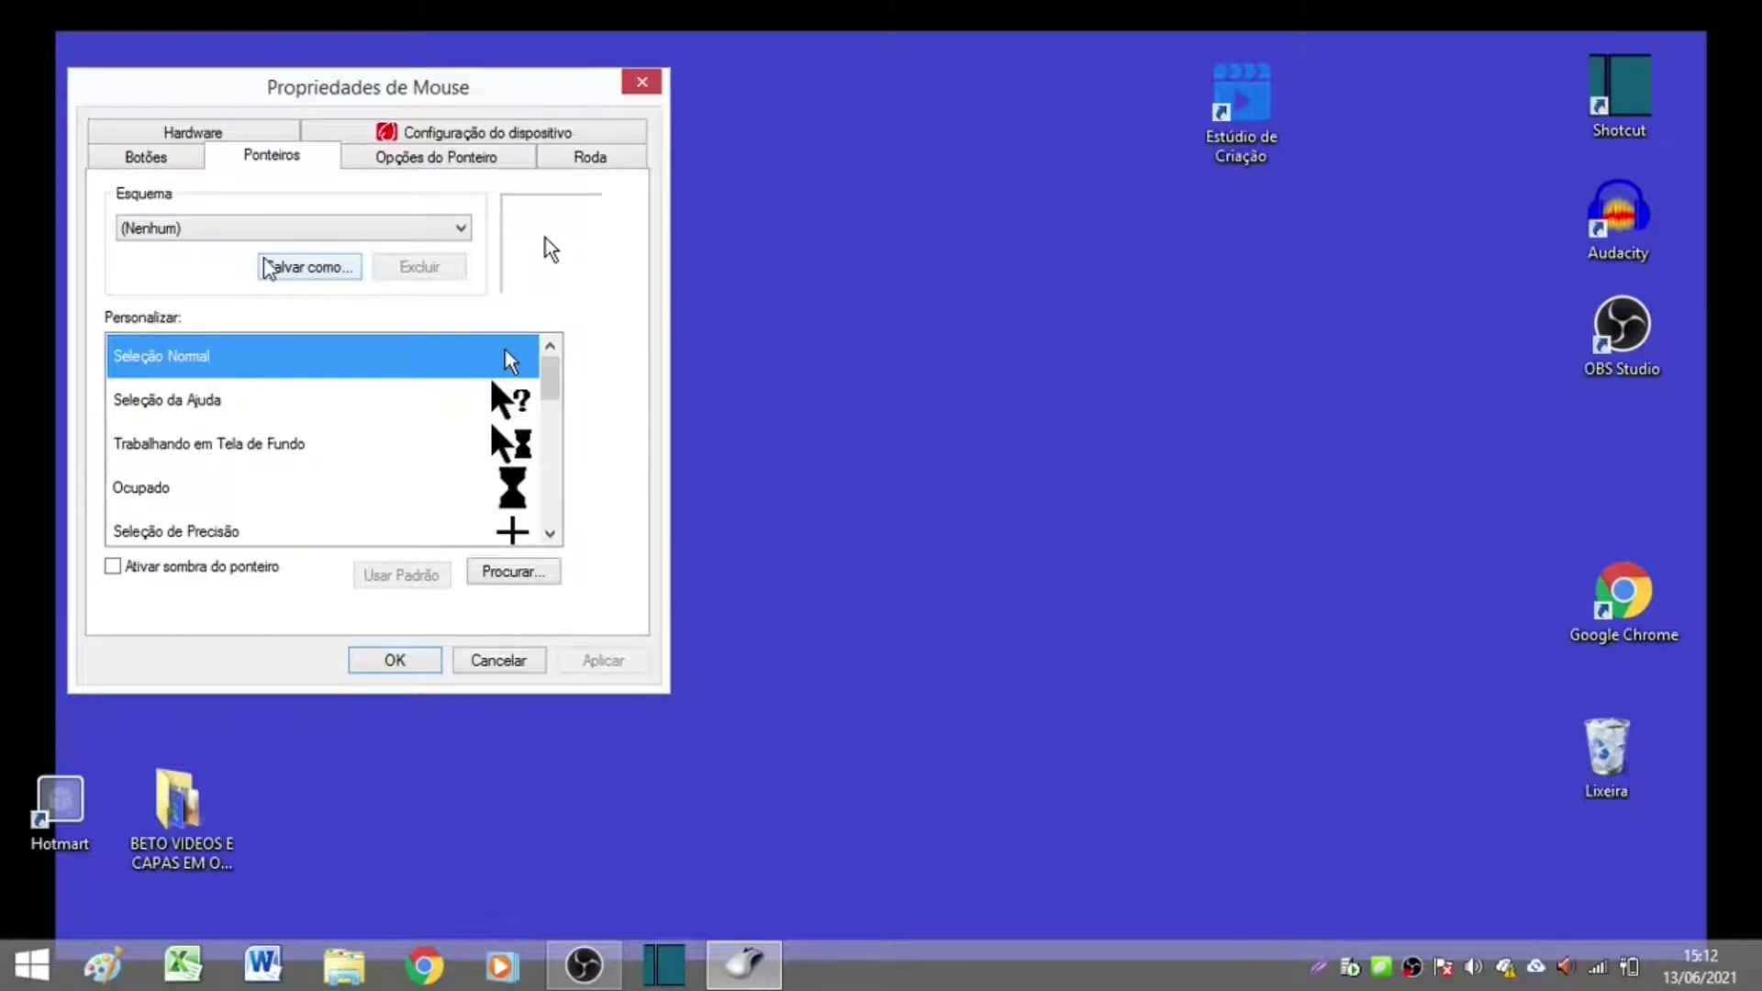
pyautogui.scroll(-1, 550, 385)
pyautogui.scroll(1, 555, 353)
pyautogui.click(501, 410)
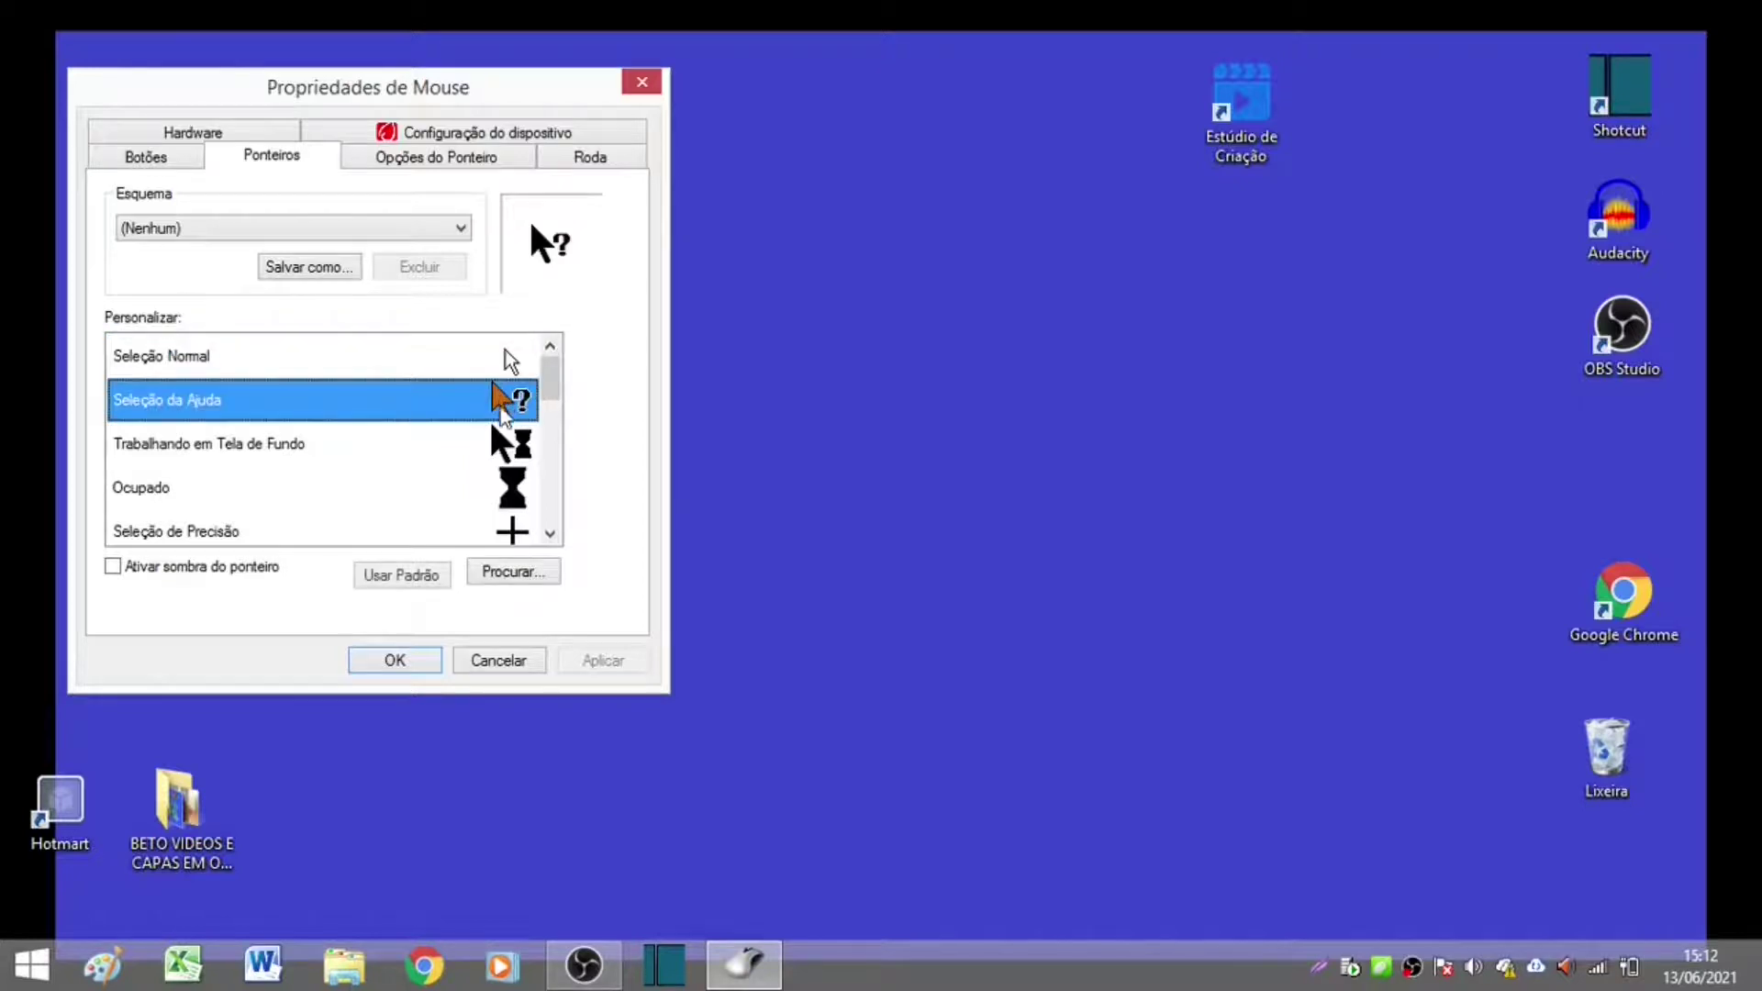
pyautogui.click(502, 454)
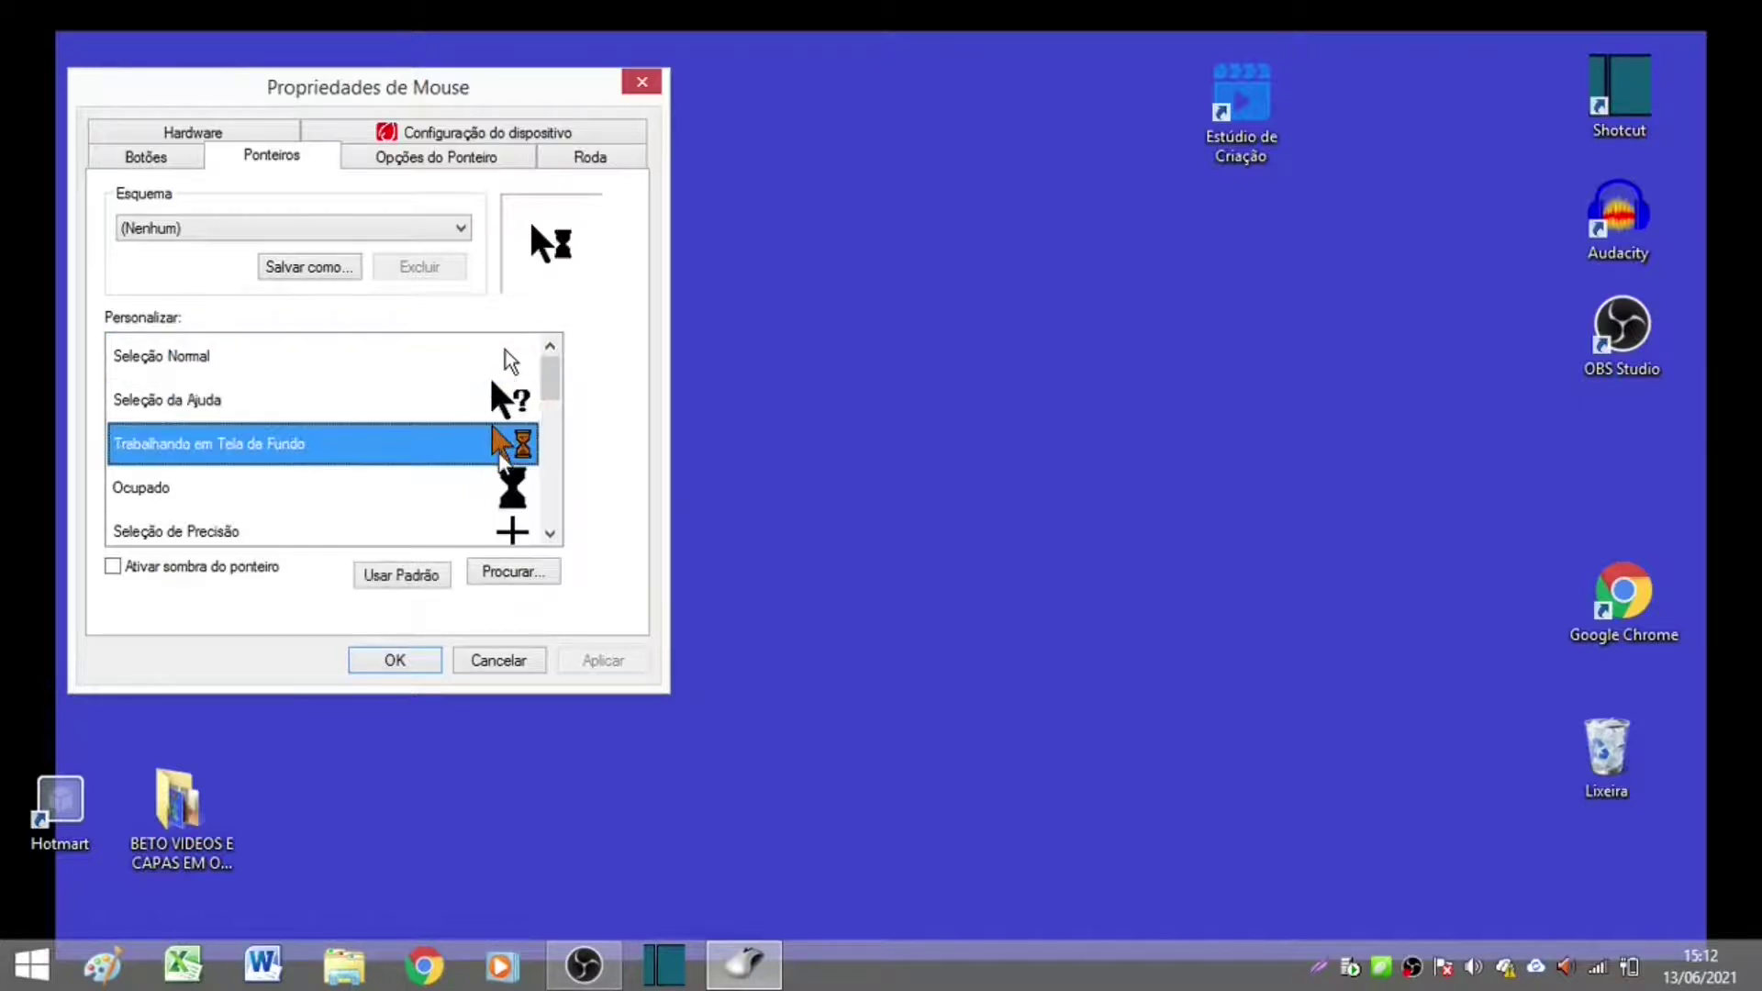
pyautogui.click(505, 491)
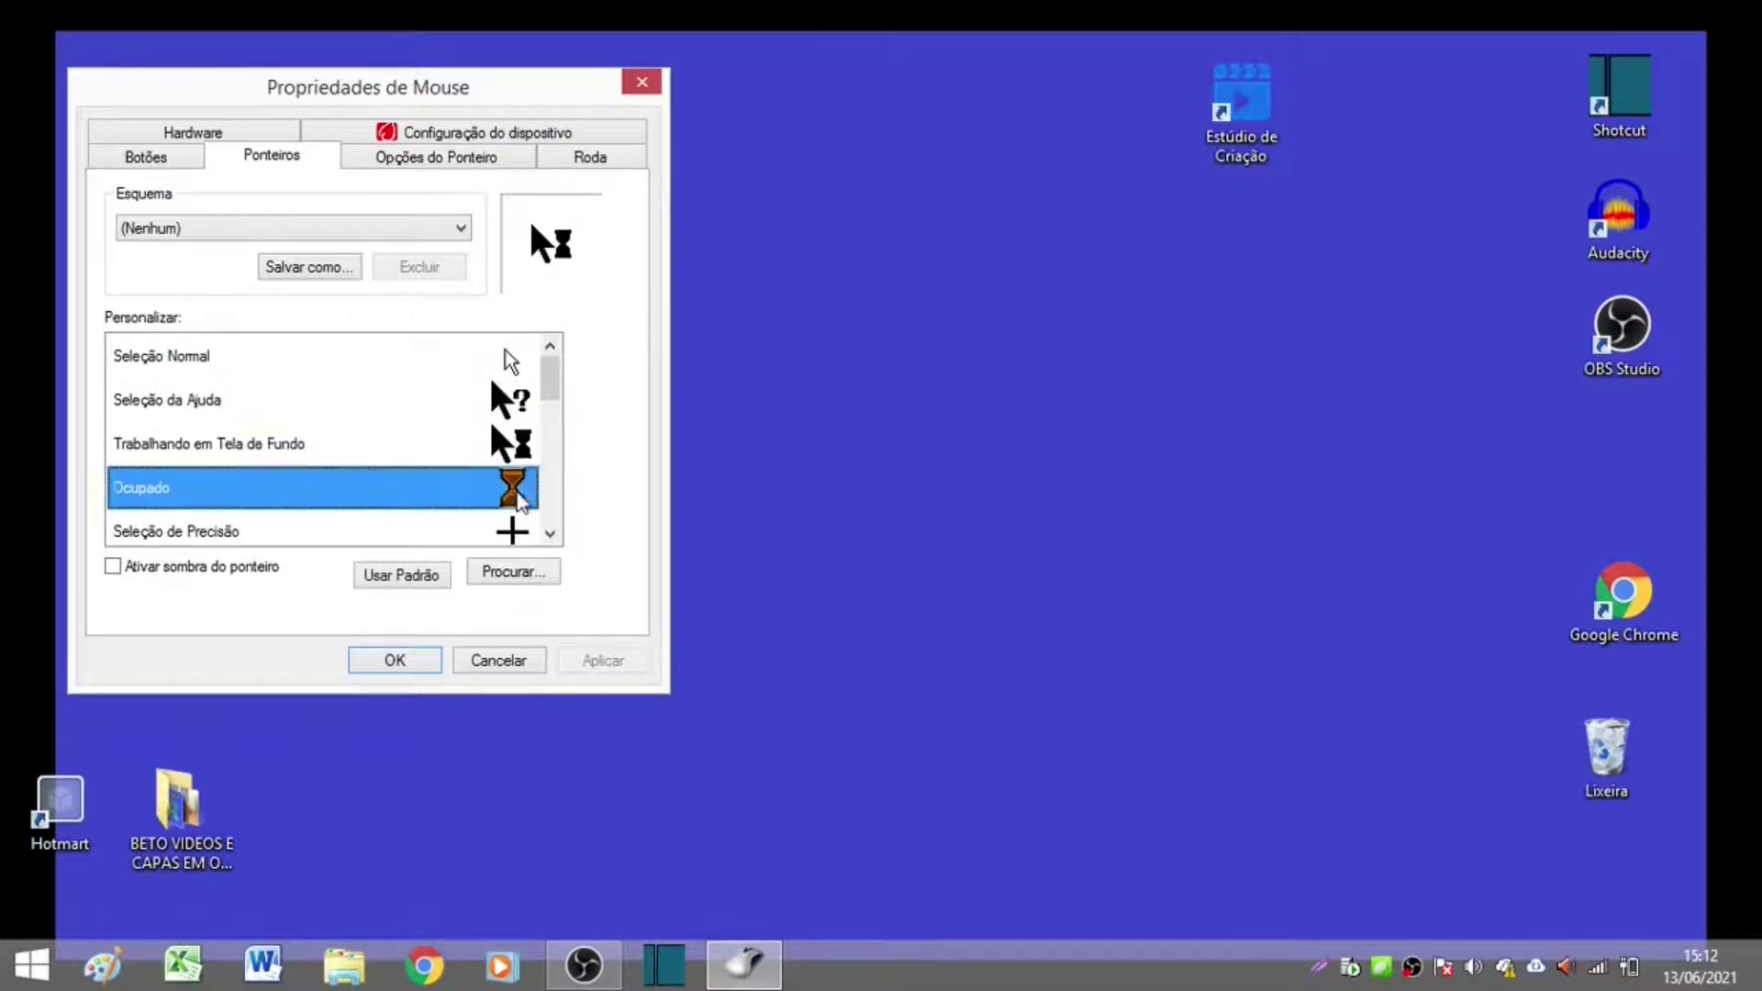
pyautogui.click(504, 354)
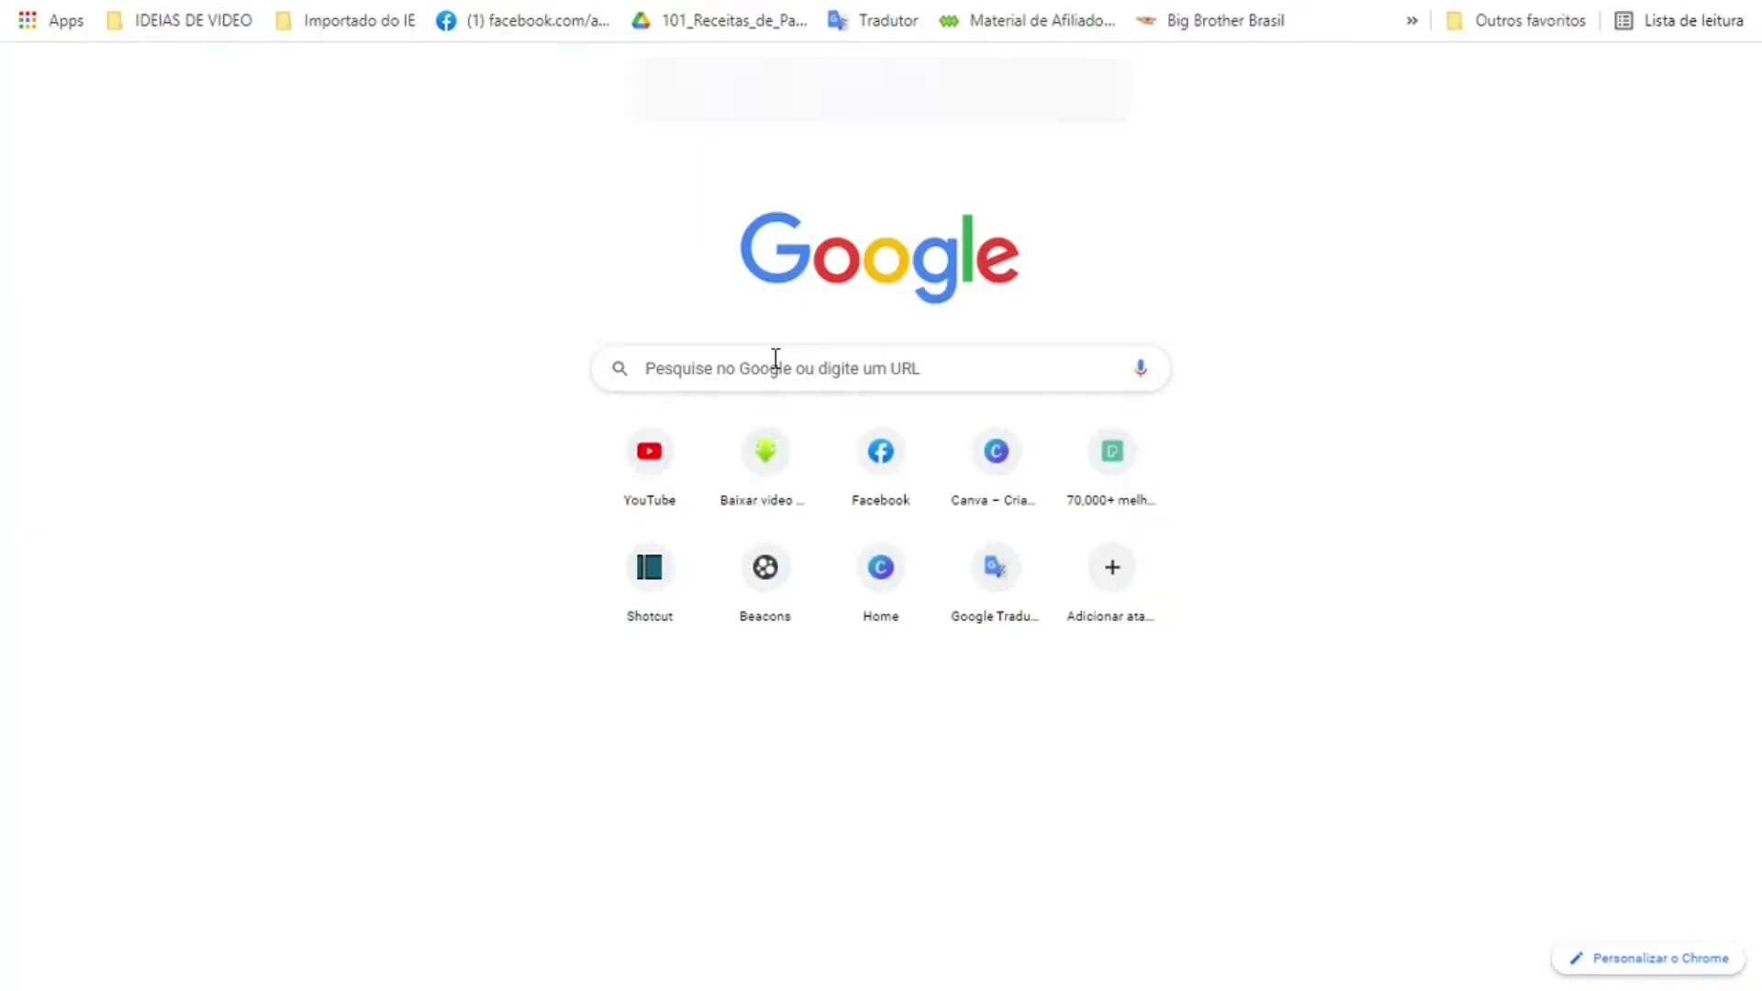
# - Open the copied online-teaching page link in the browser and jump to the "Marcador de cursor" section
pyautogui.rightClick(774, 361)
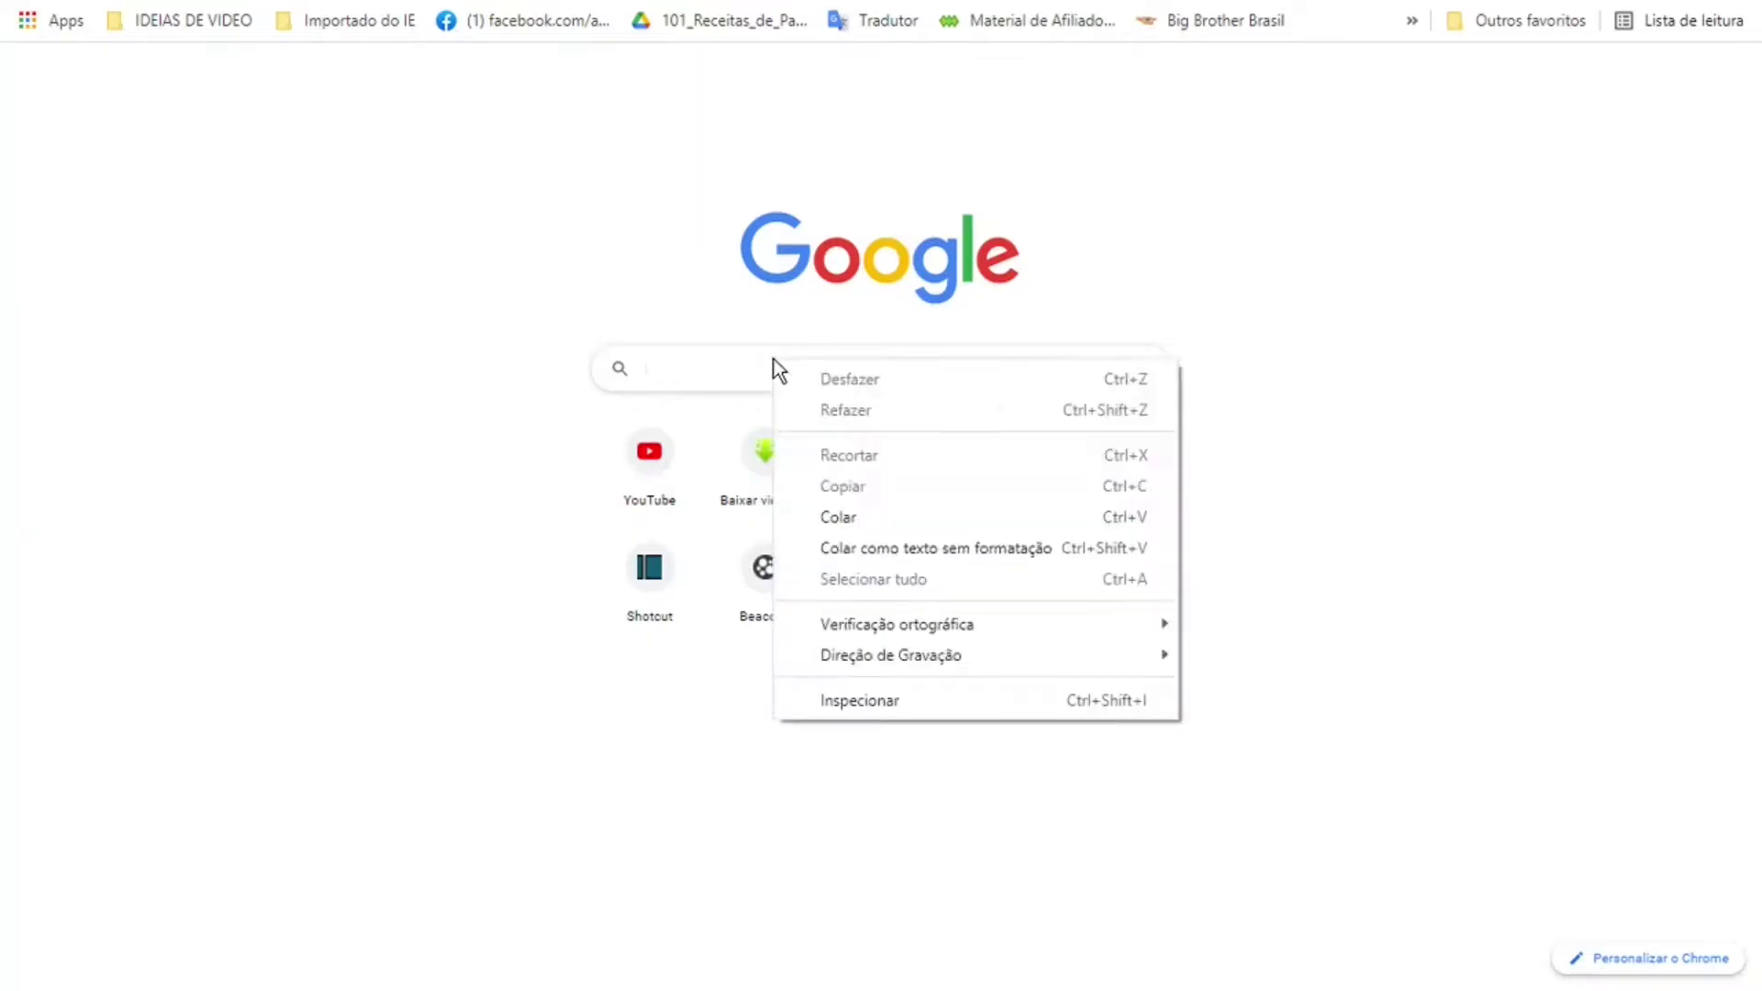
pyautogui.click(862, 518)
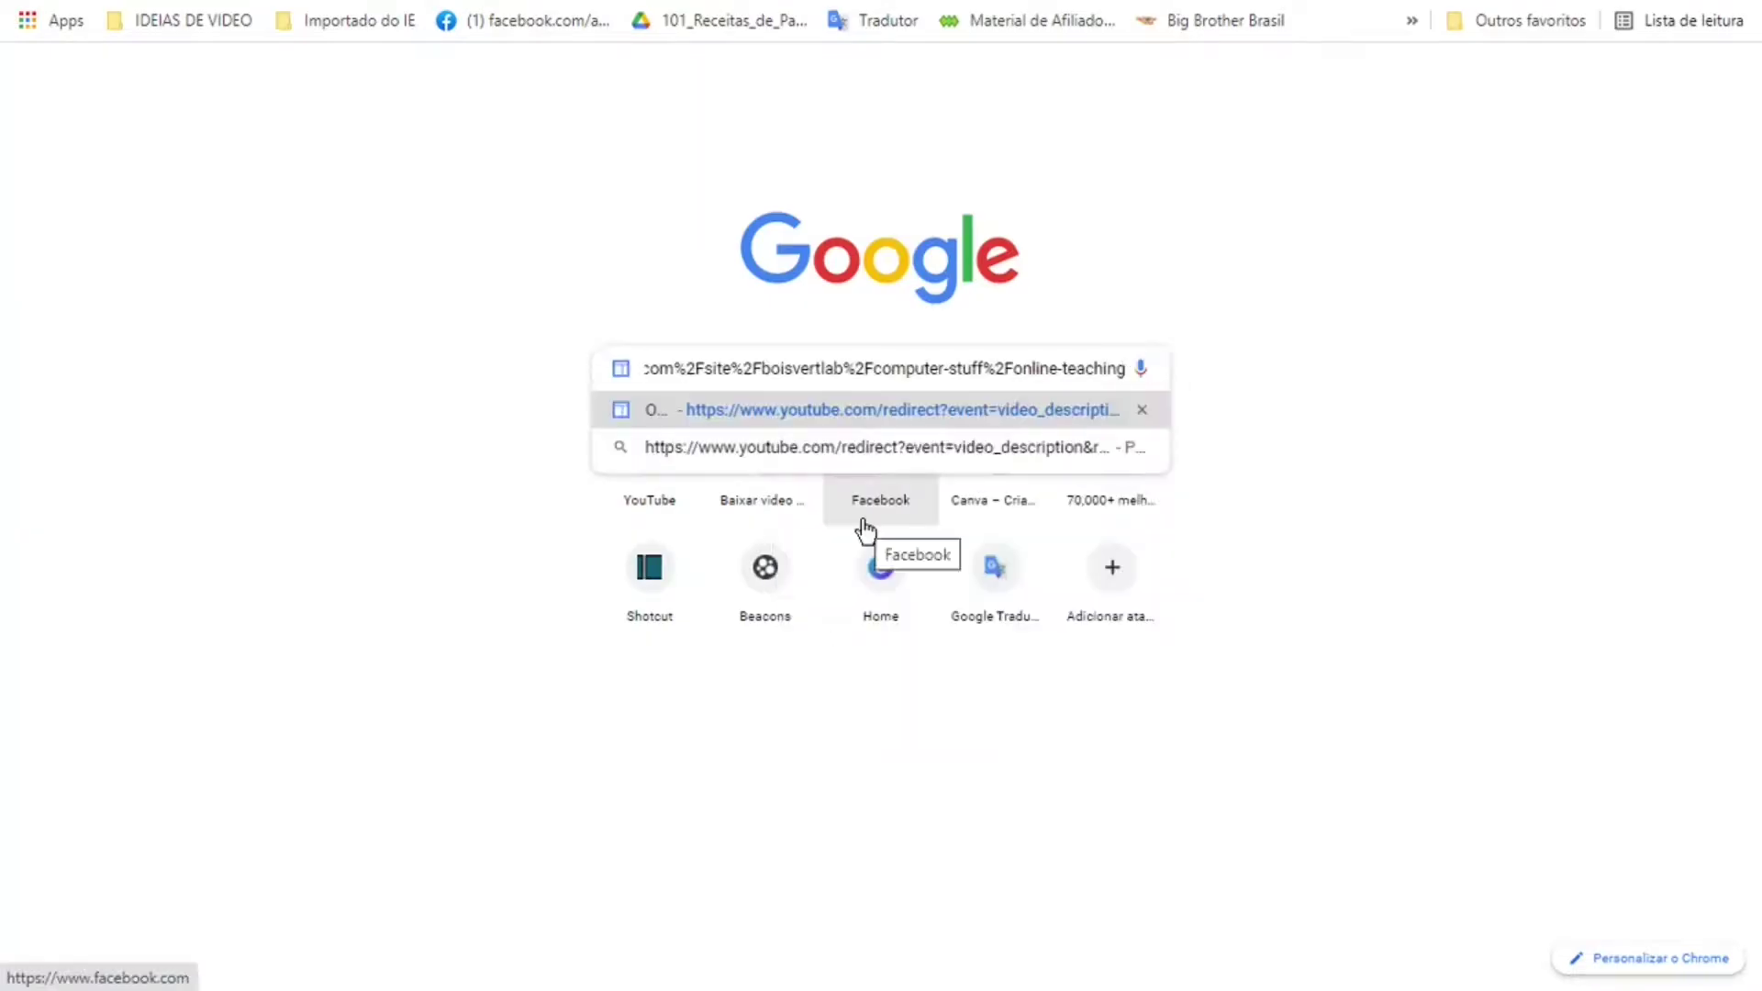
pyautogui.click(852, 408)
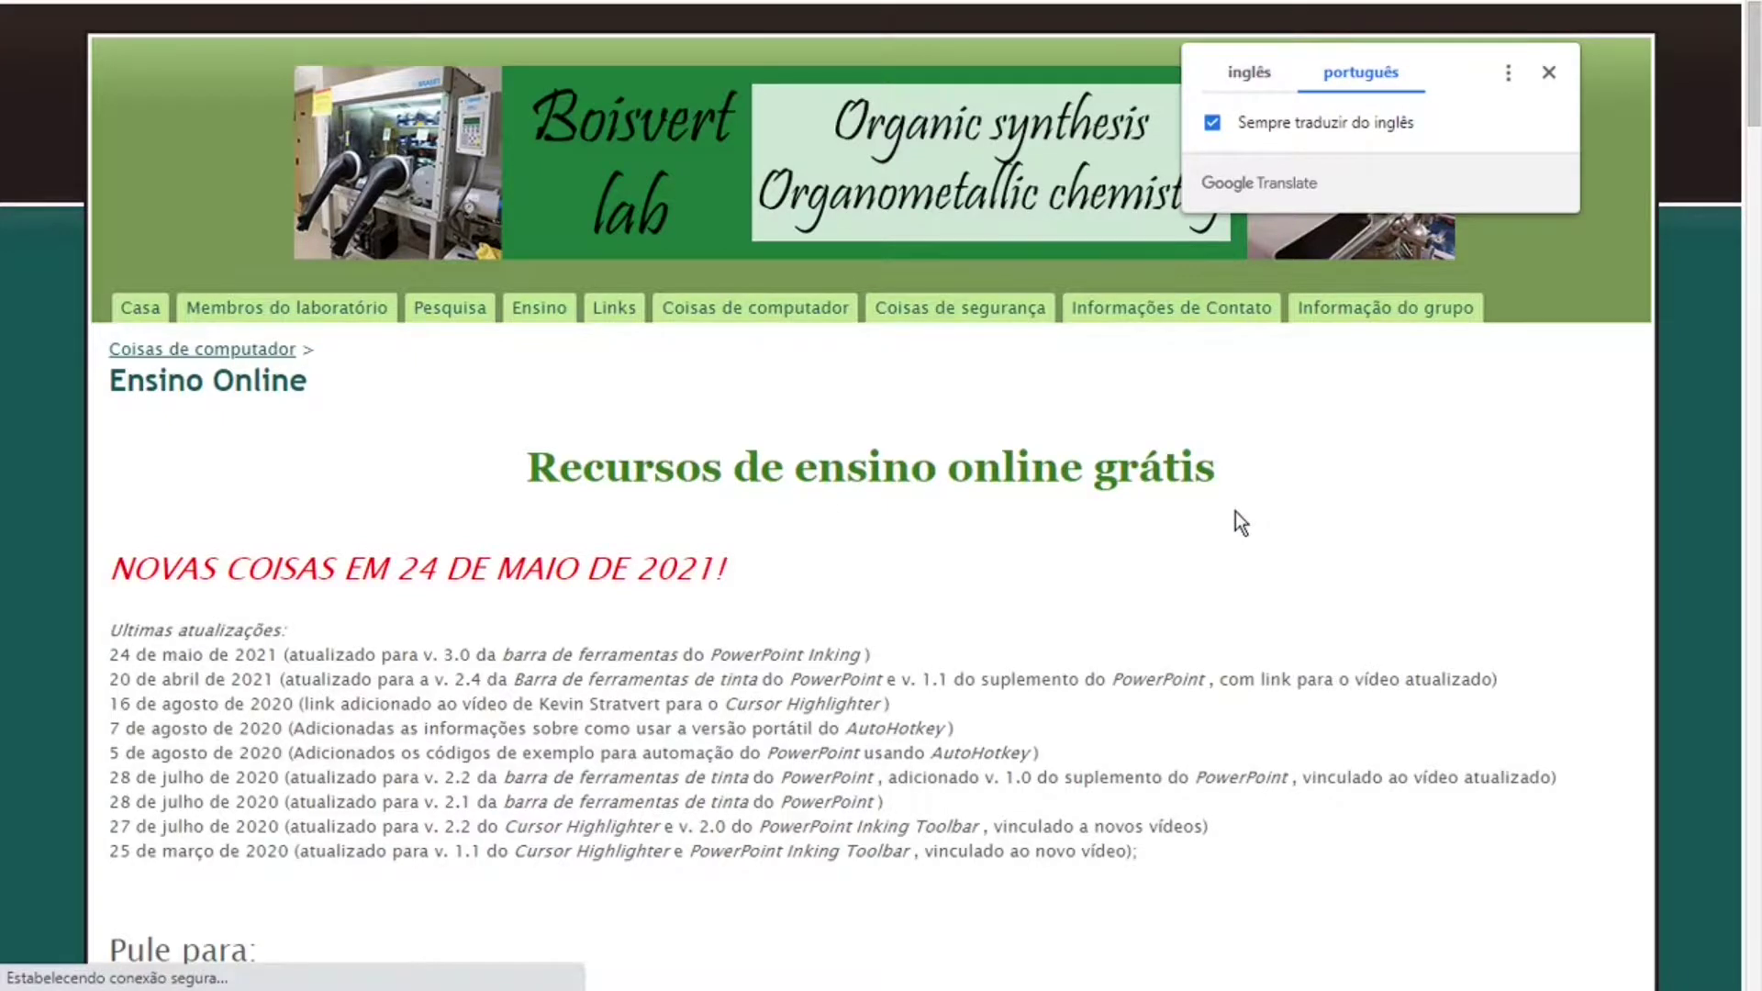
pyautogui.scroll(-7, 1235, 511)
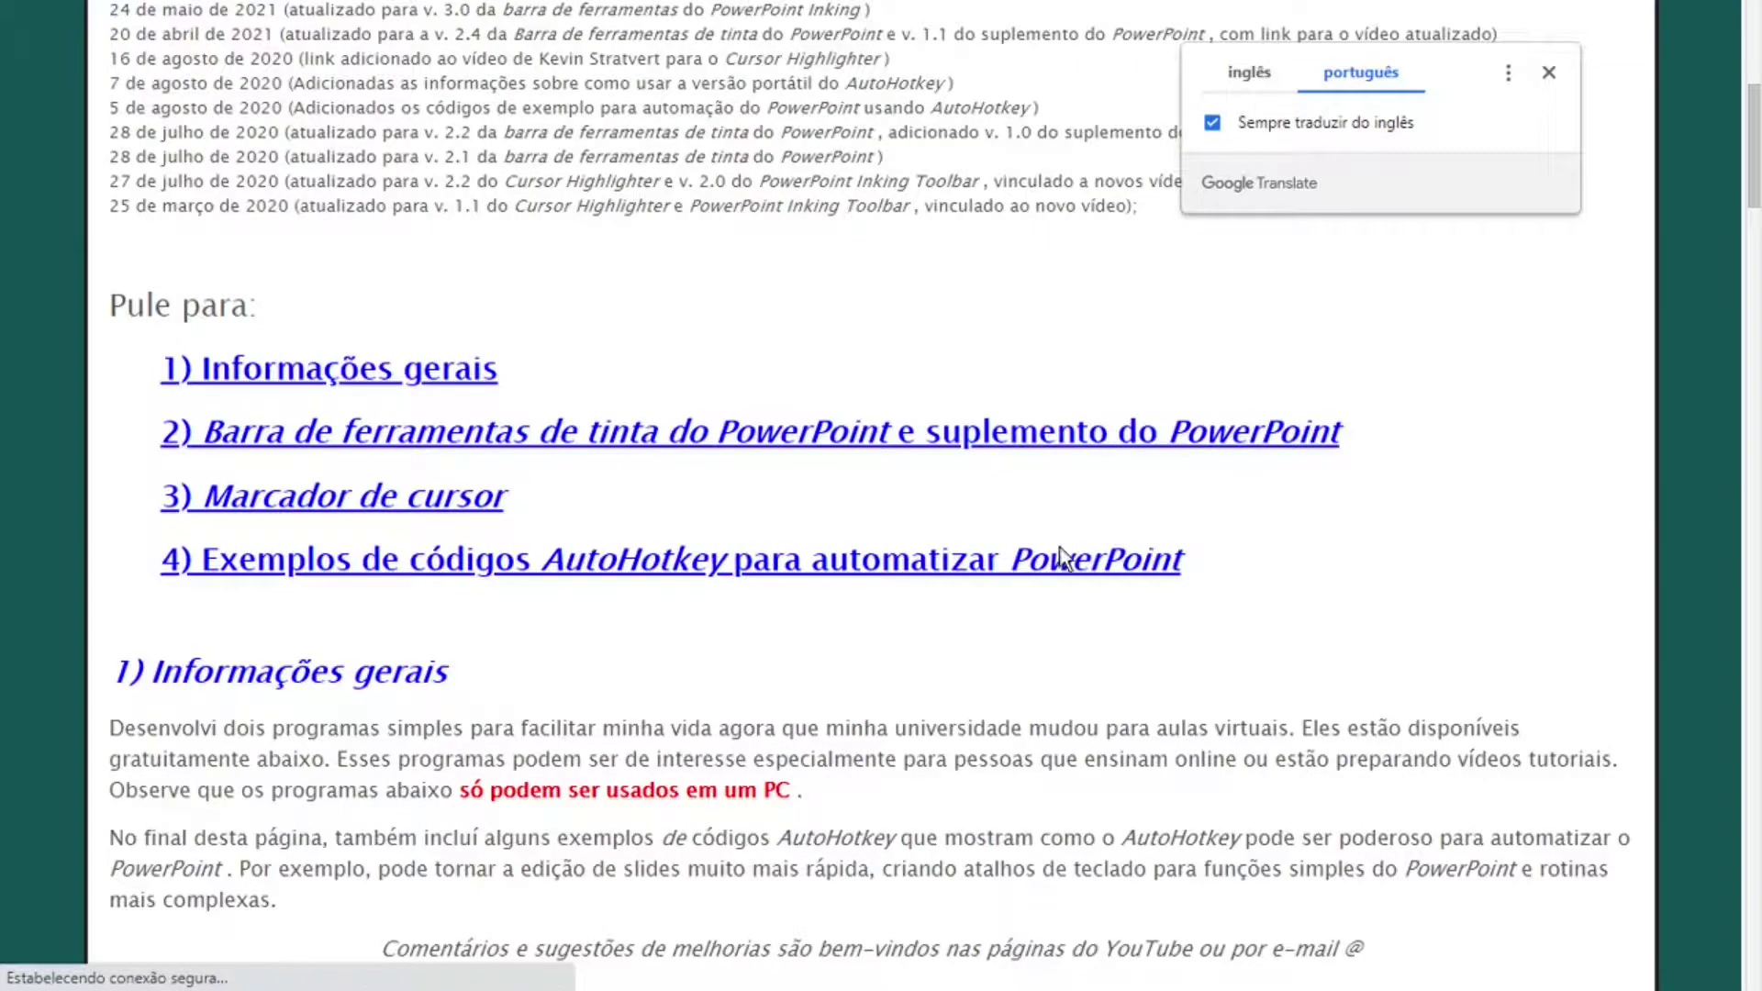
pyautogui.click(412, 513)
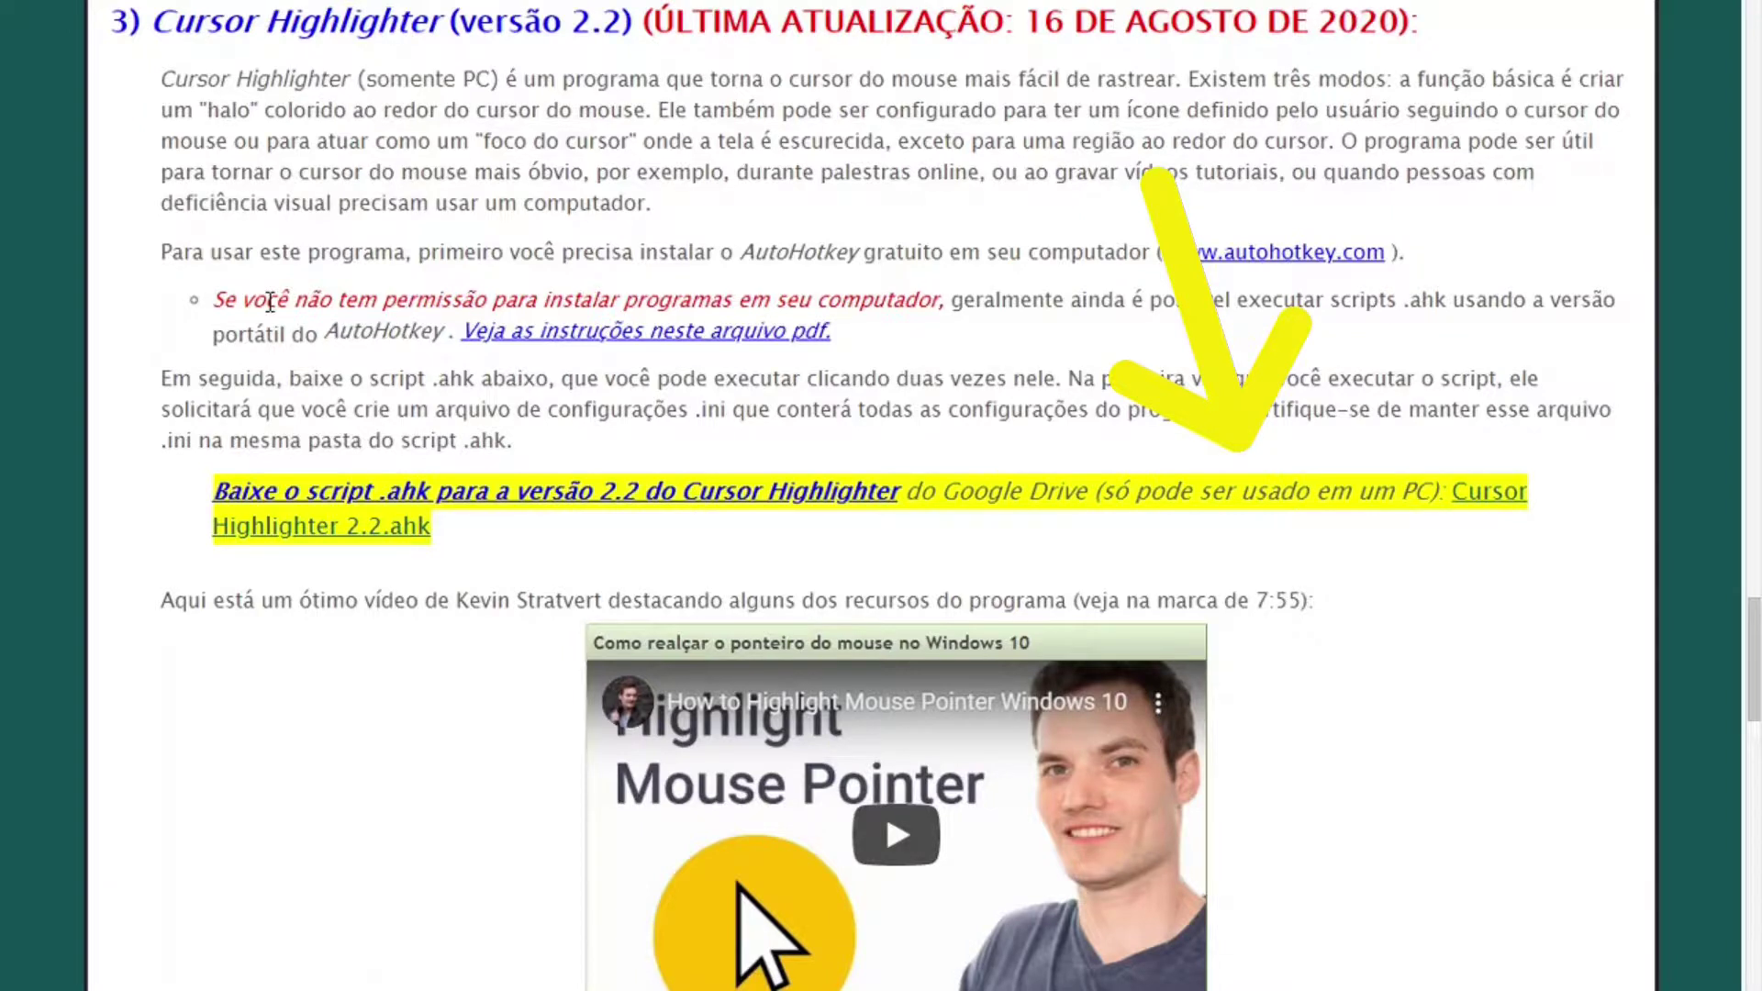
pyautogui.scroll(3, 270, 303)
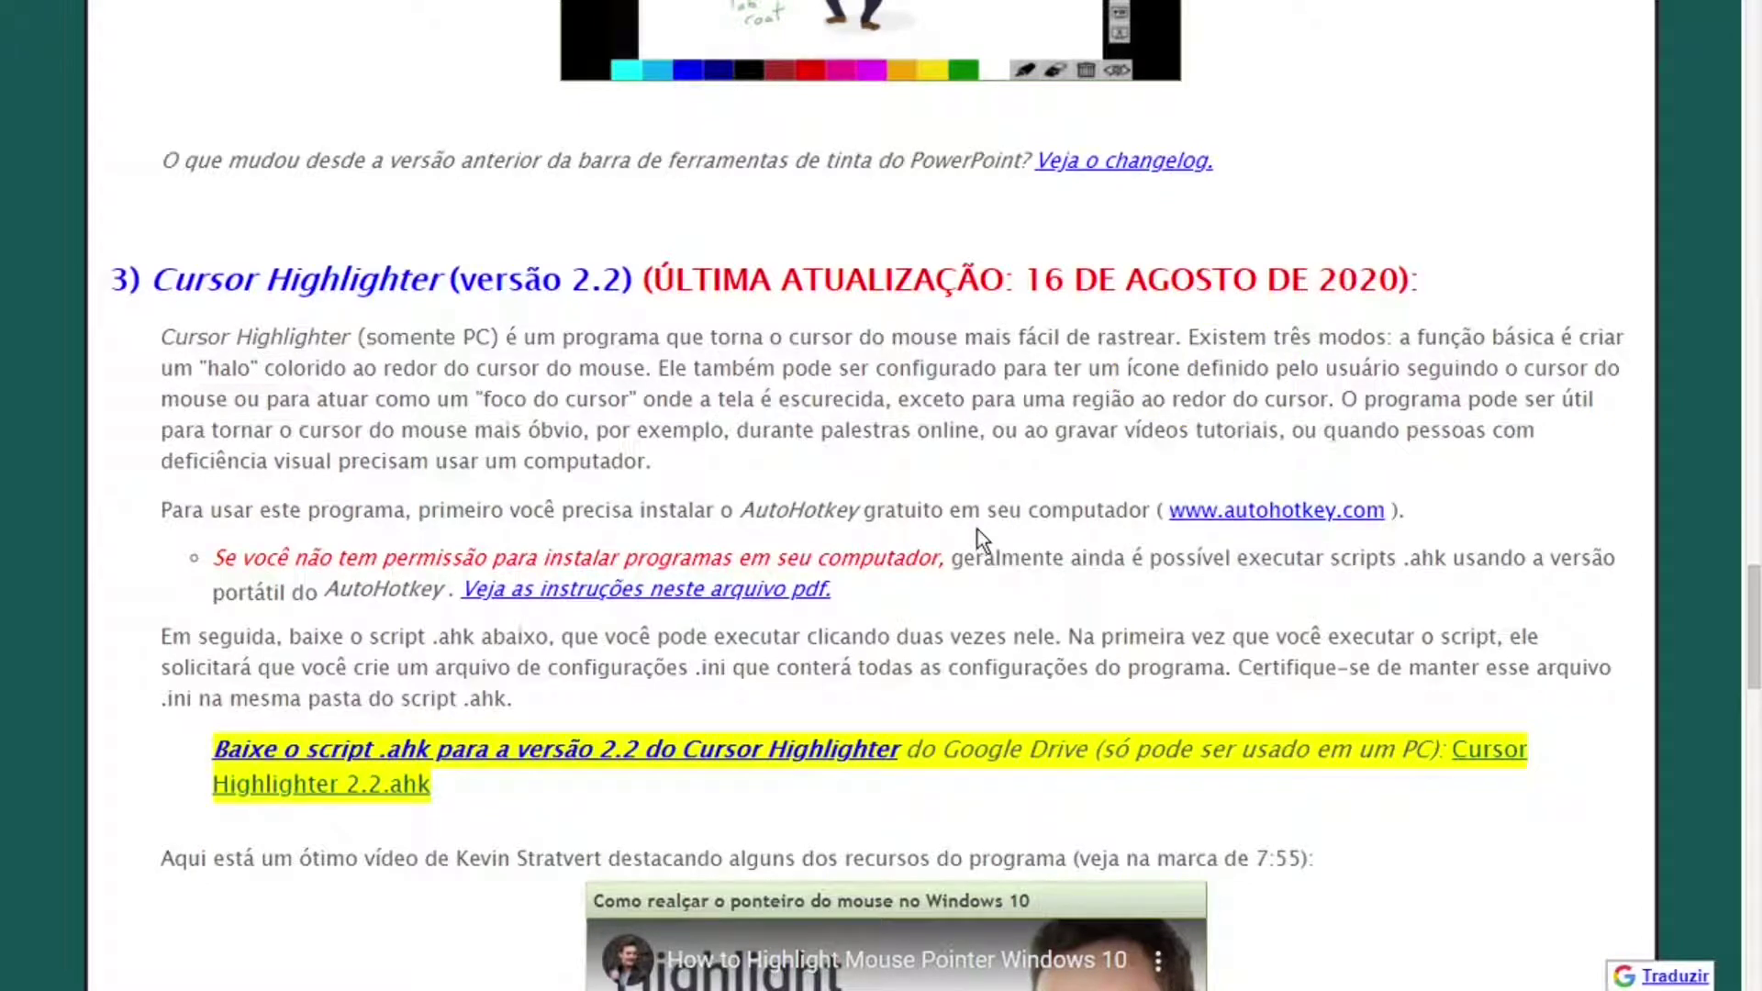
pyautogui.click(1246, 510)
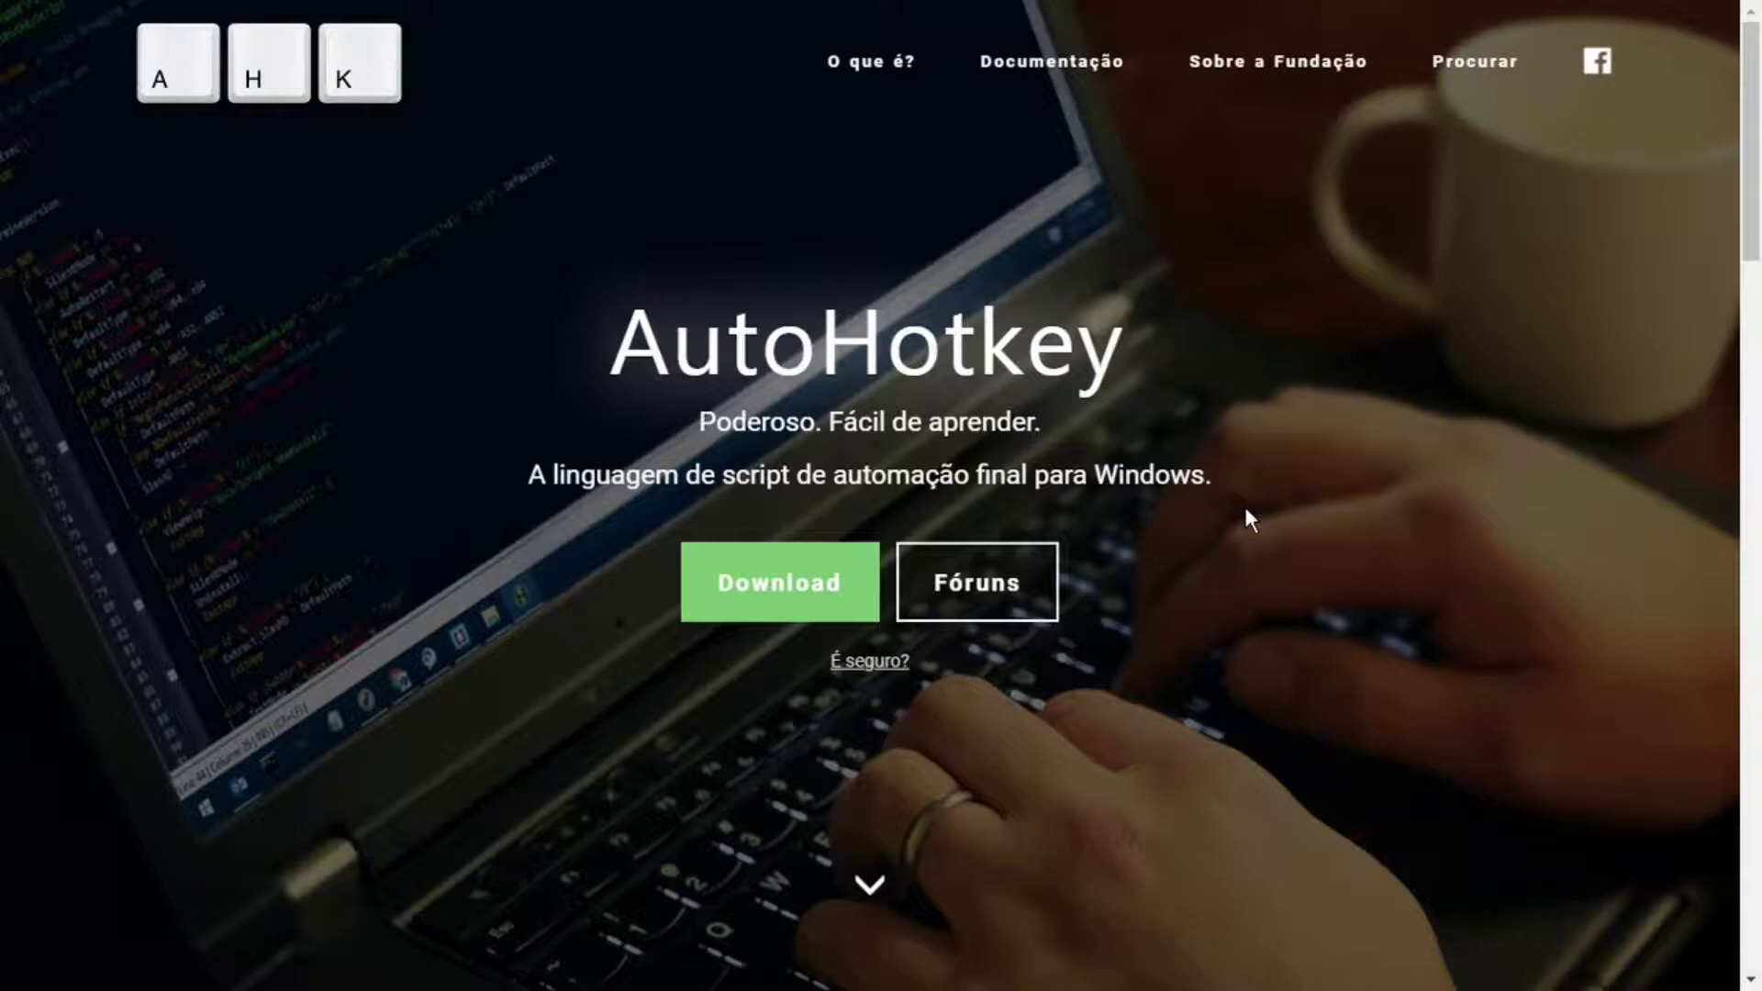
pyautogui.click(771, 587)
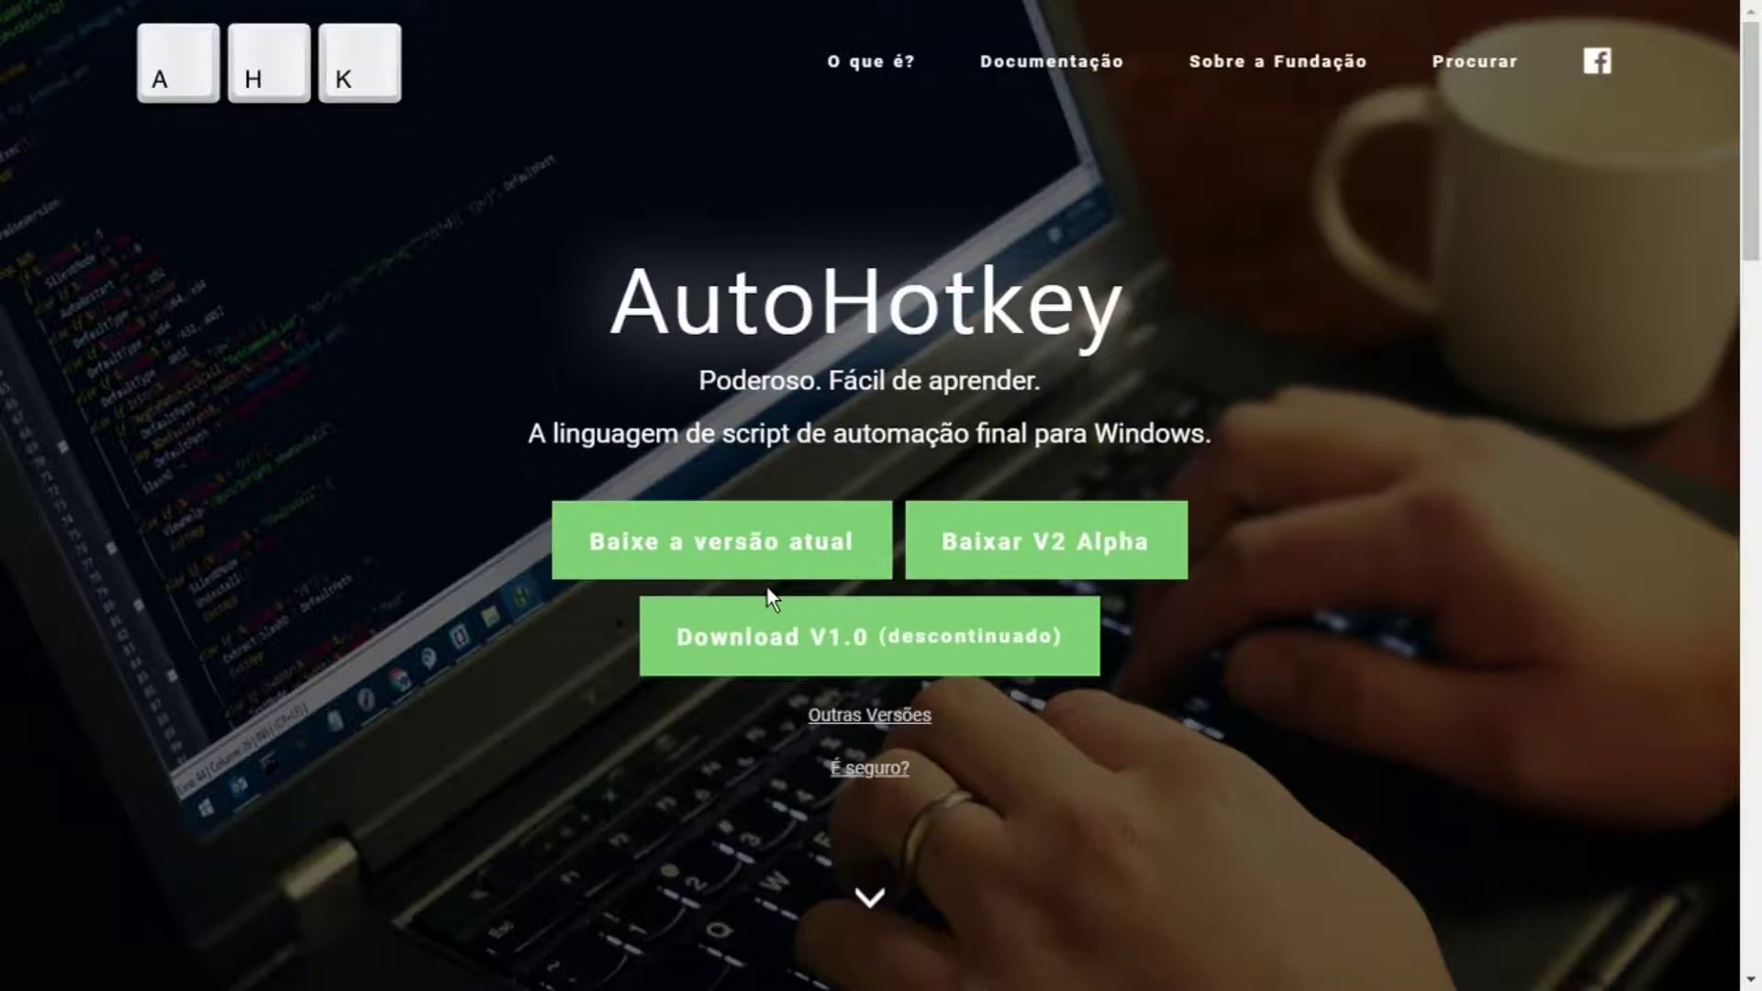
pyautogui.click(760, 550)
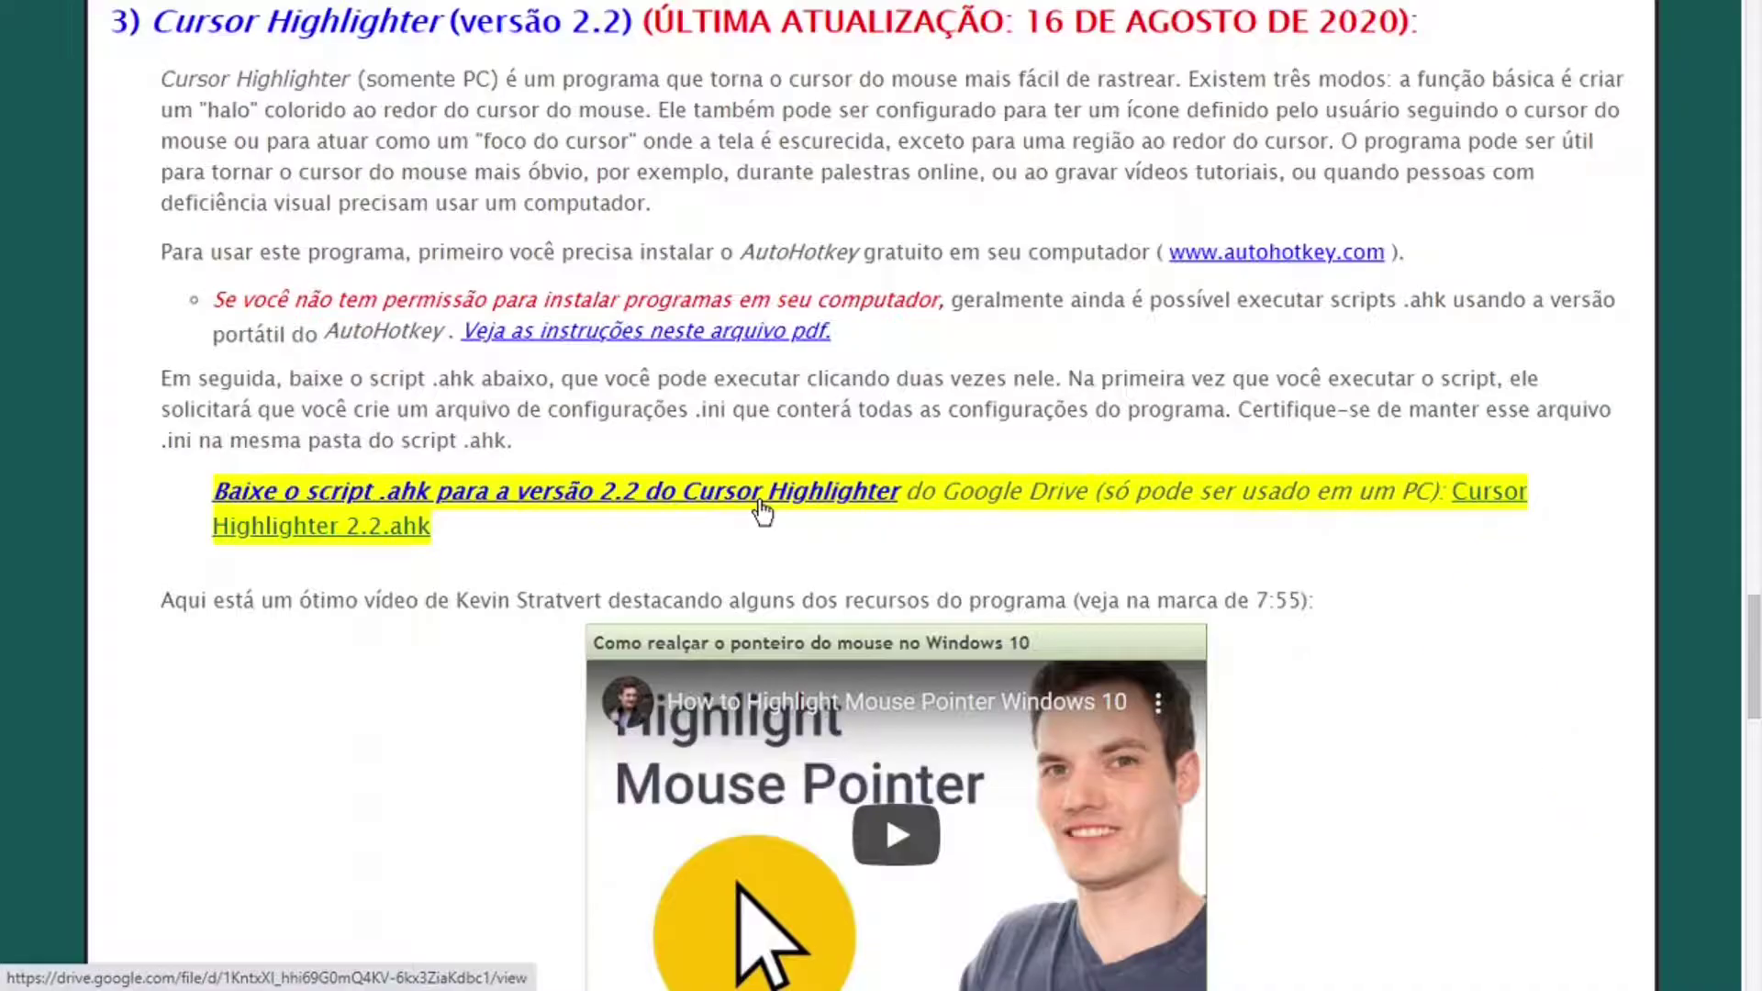
pyautogui.click(761, 512)
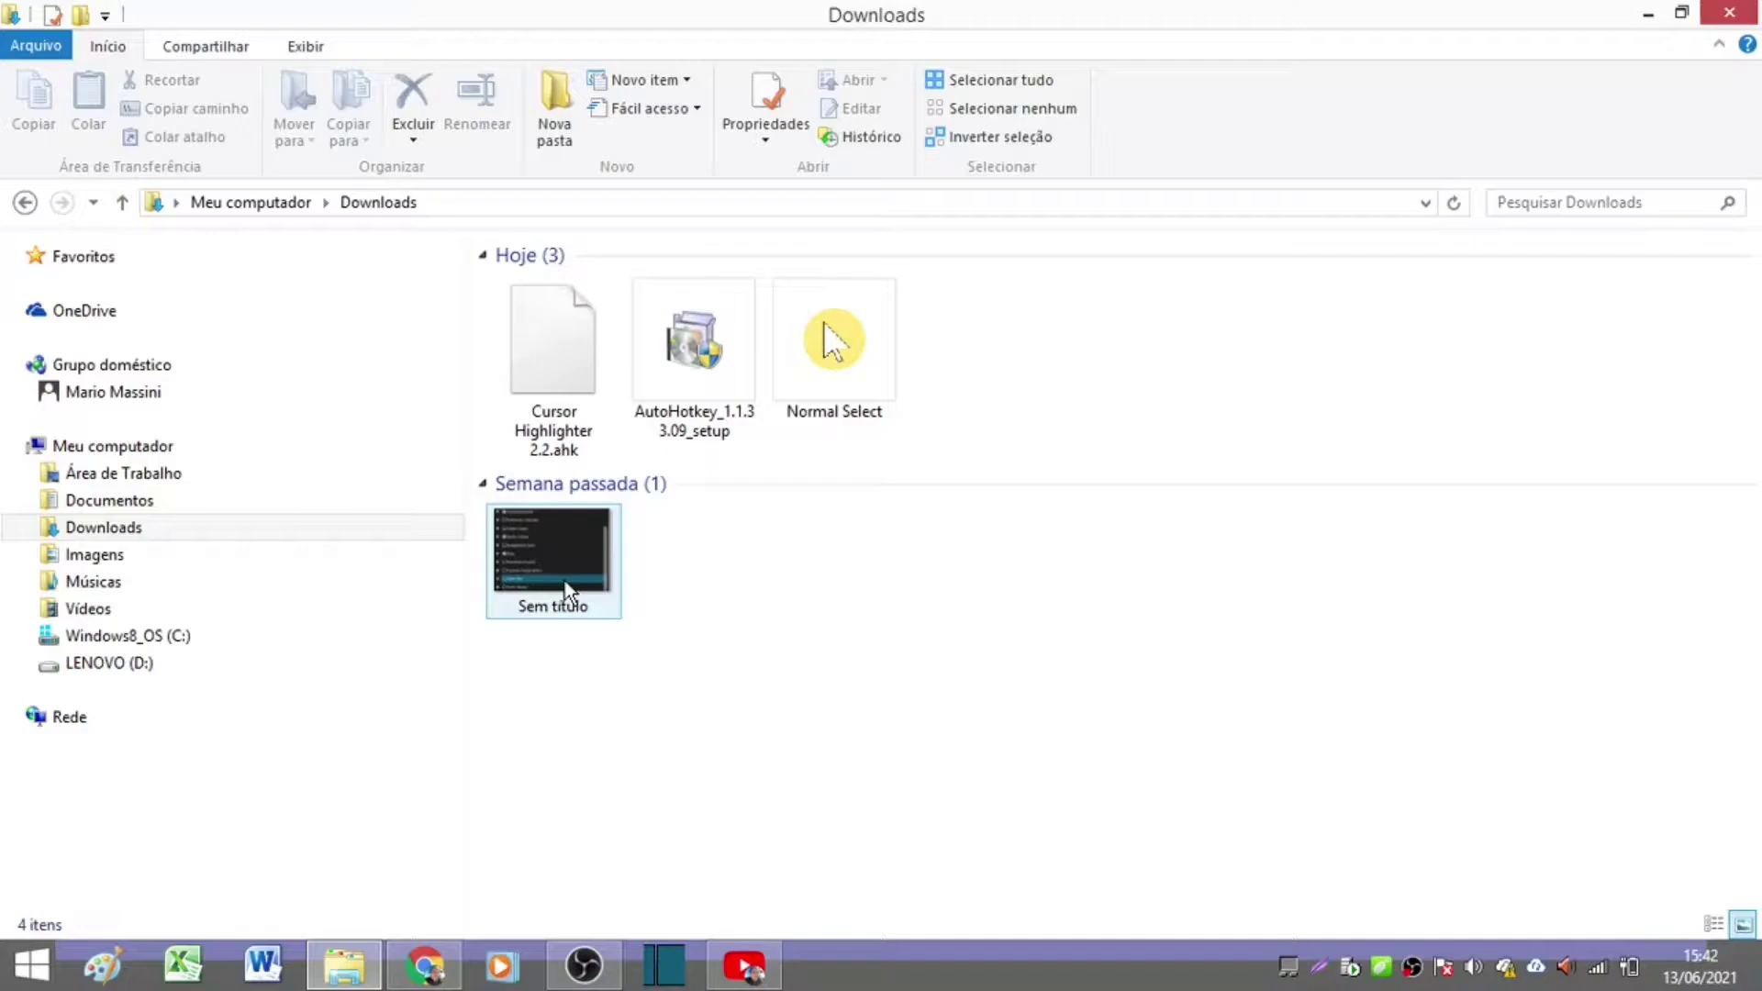
# - Delete the "Sem título" image from the Downloads folder
pyautogui.rightClick(566, 592)
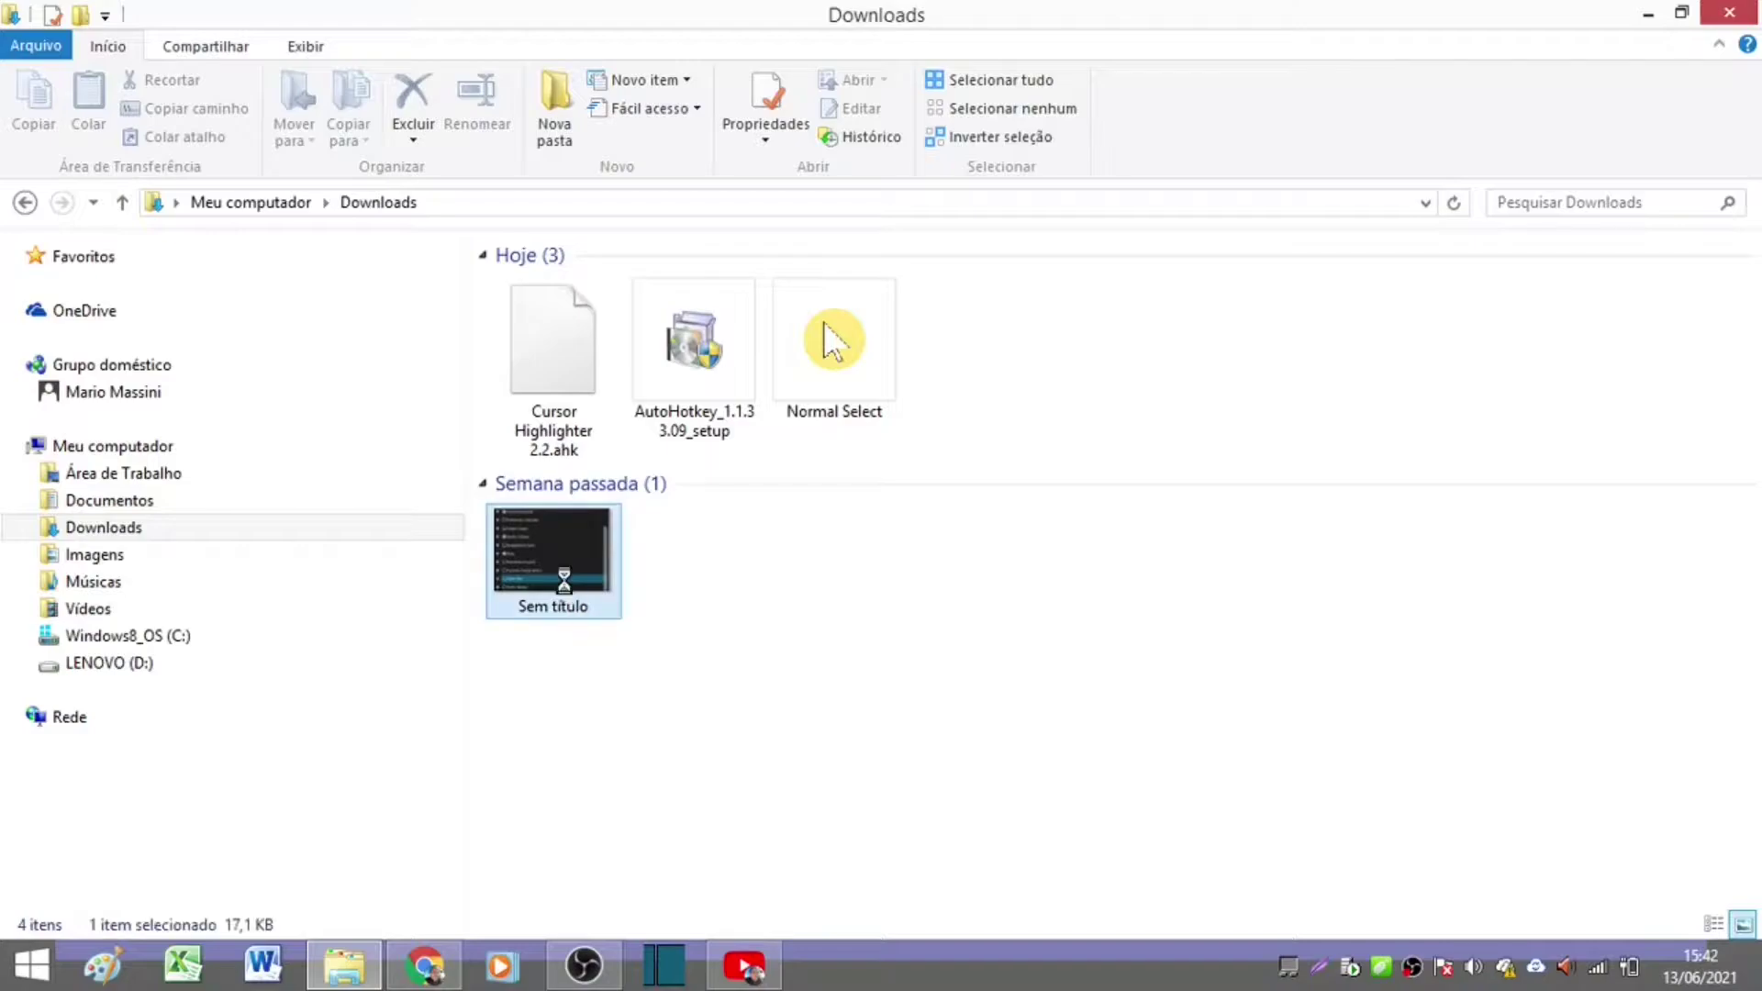
pyautogui.click(717, 855)
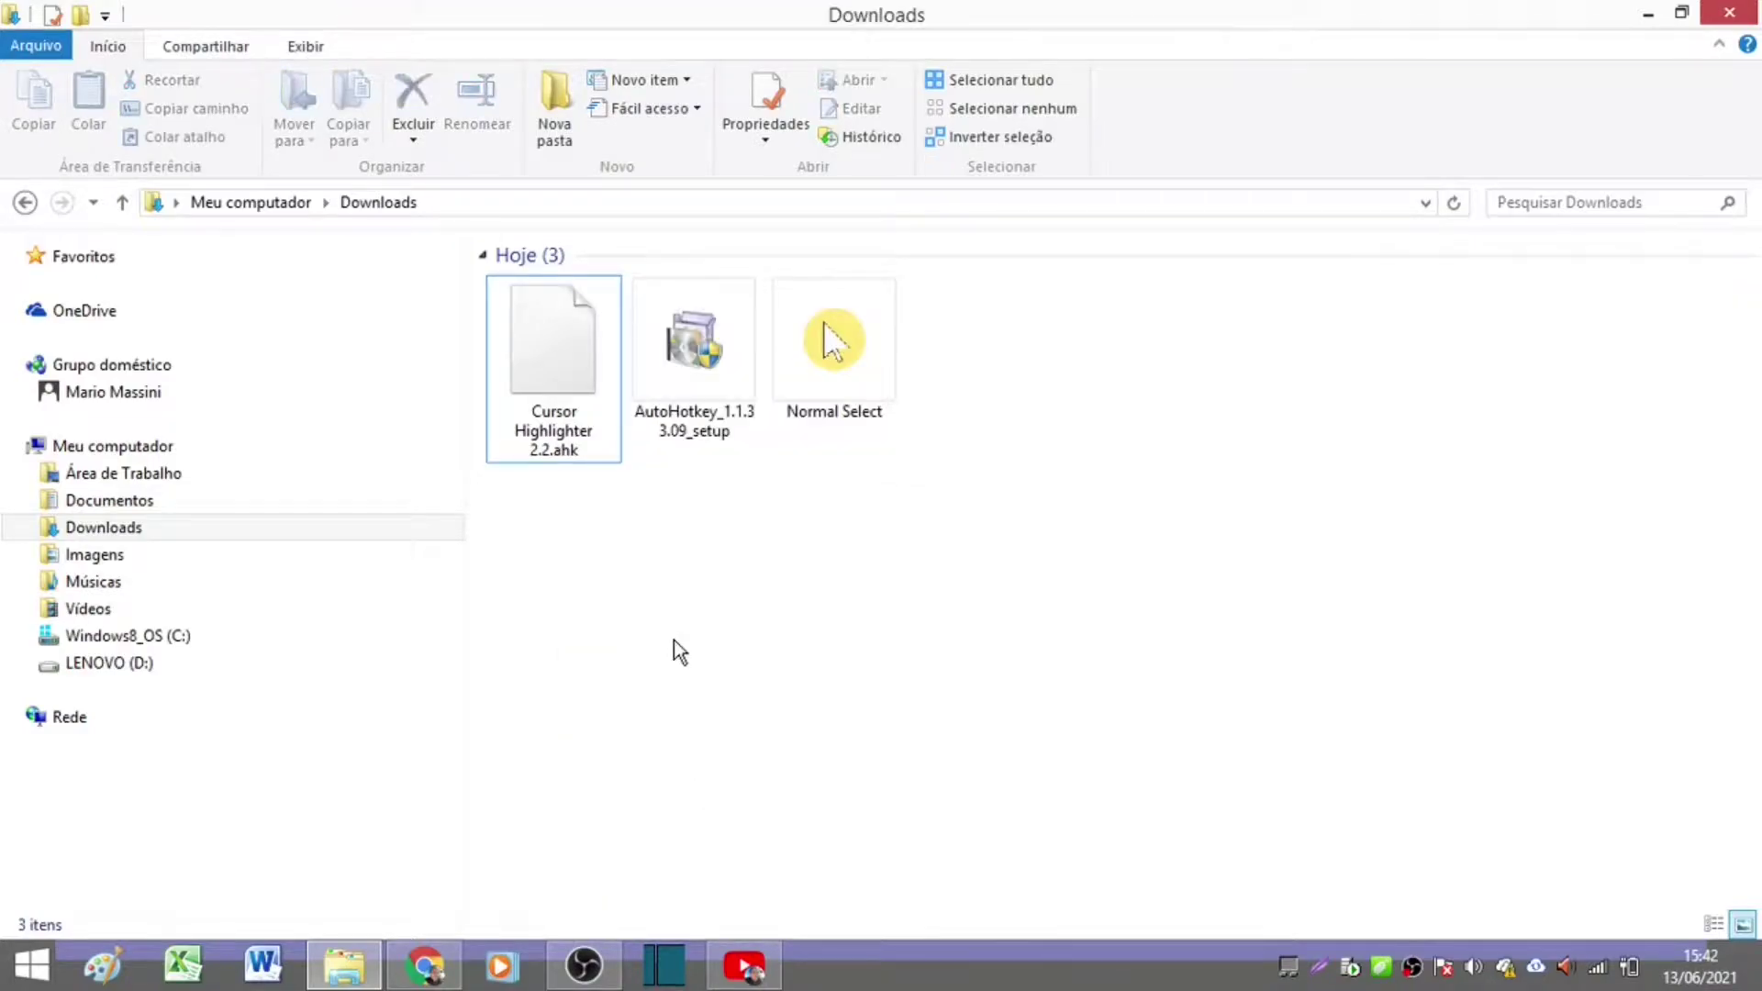
# - Run the AutoHotkey_1.1.33.09_setup installer from Downloads and allow it to make changes to the computer
pyautogui.click(693, 347)
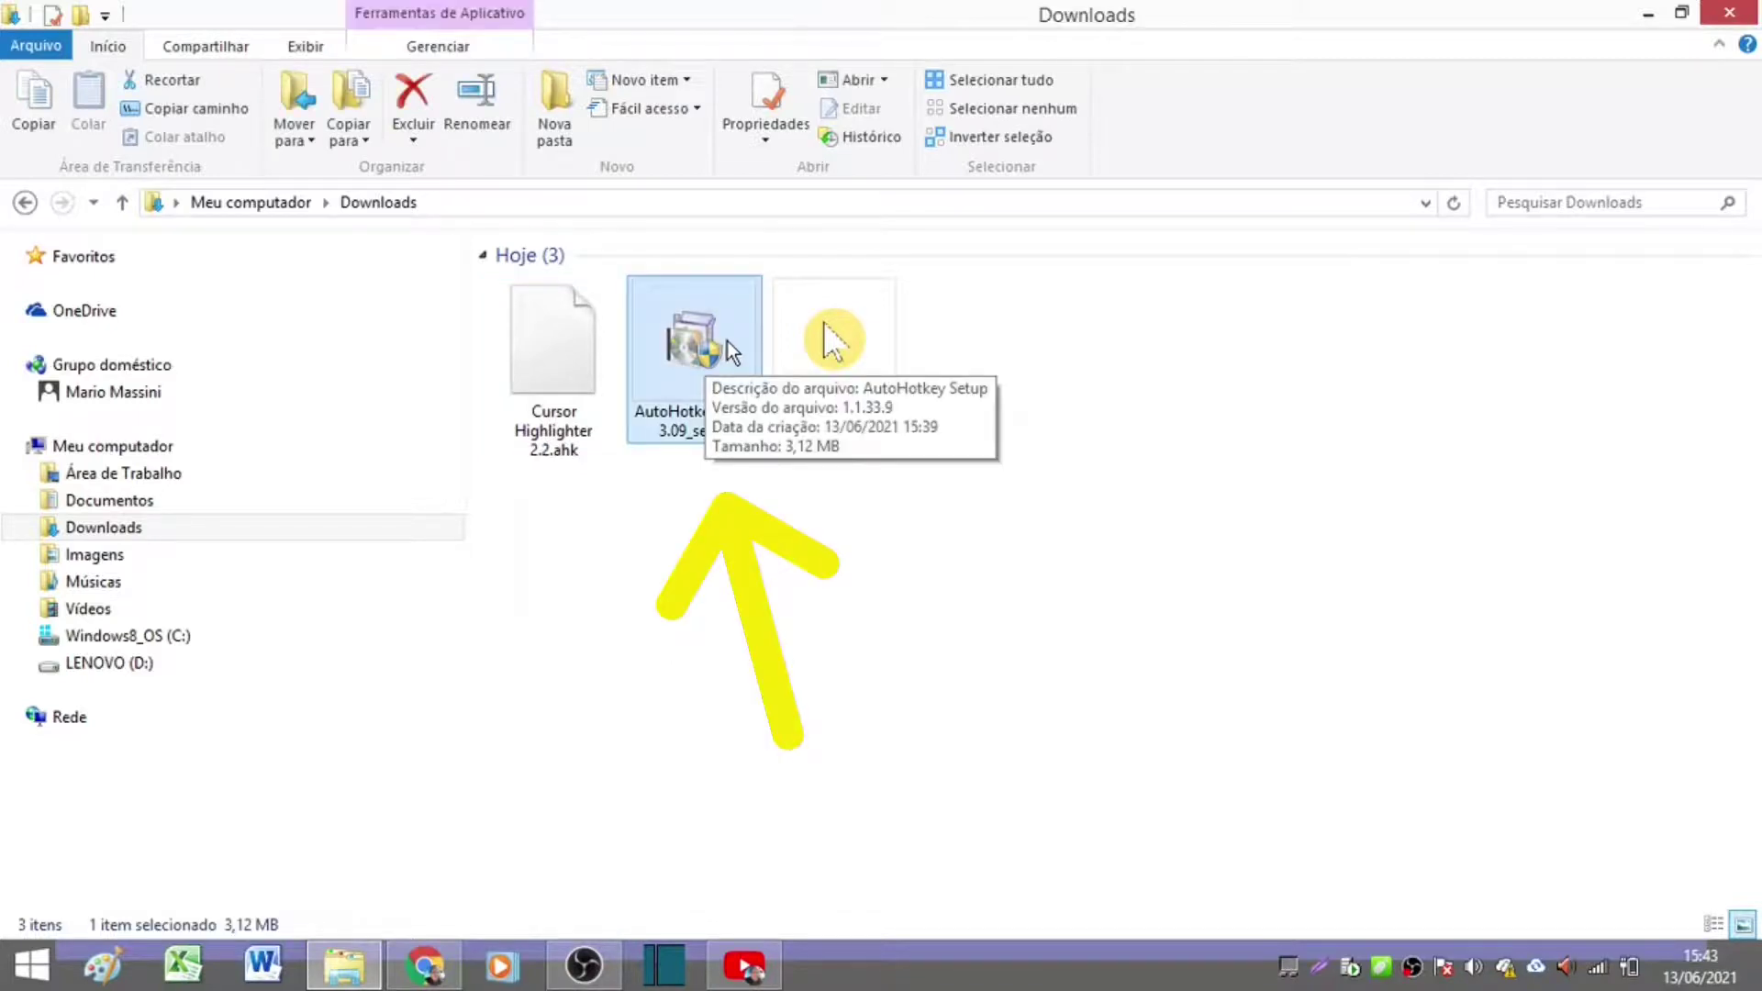
pyautogui.doubleClick(731, 352)
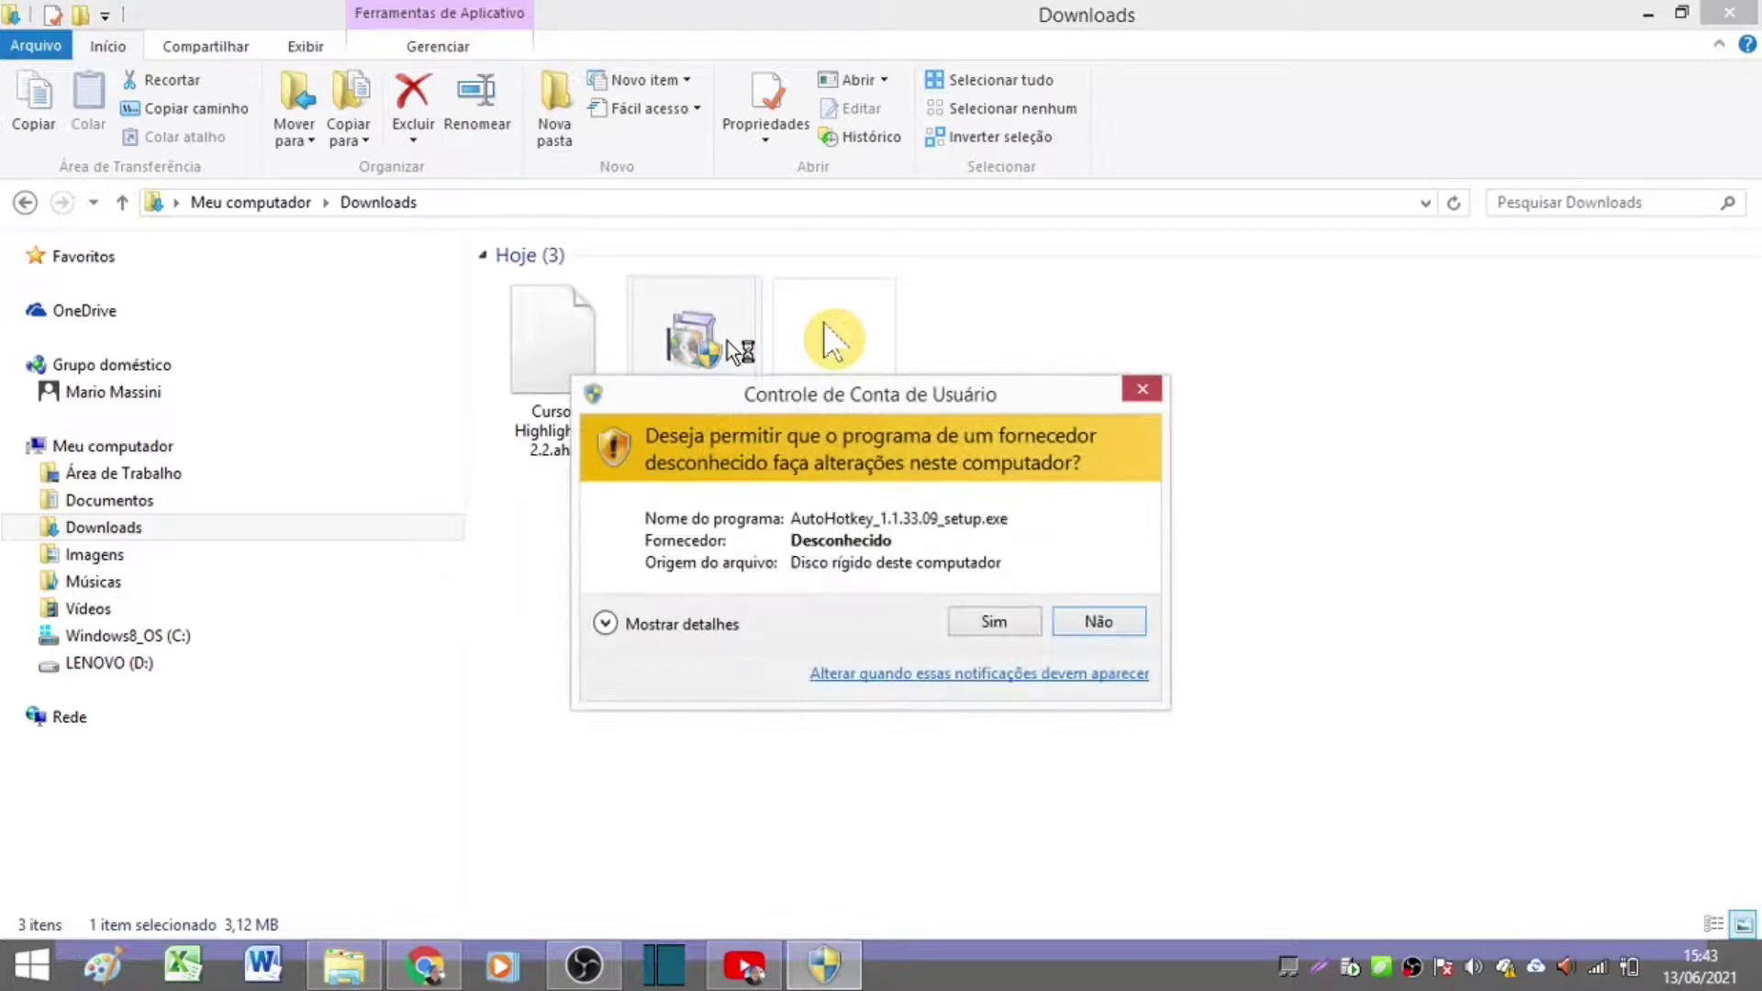
pyautogui.click(995, 616)
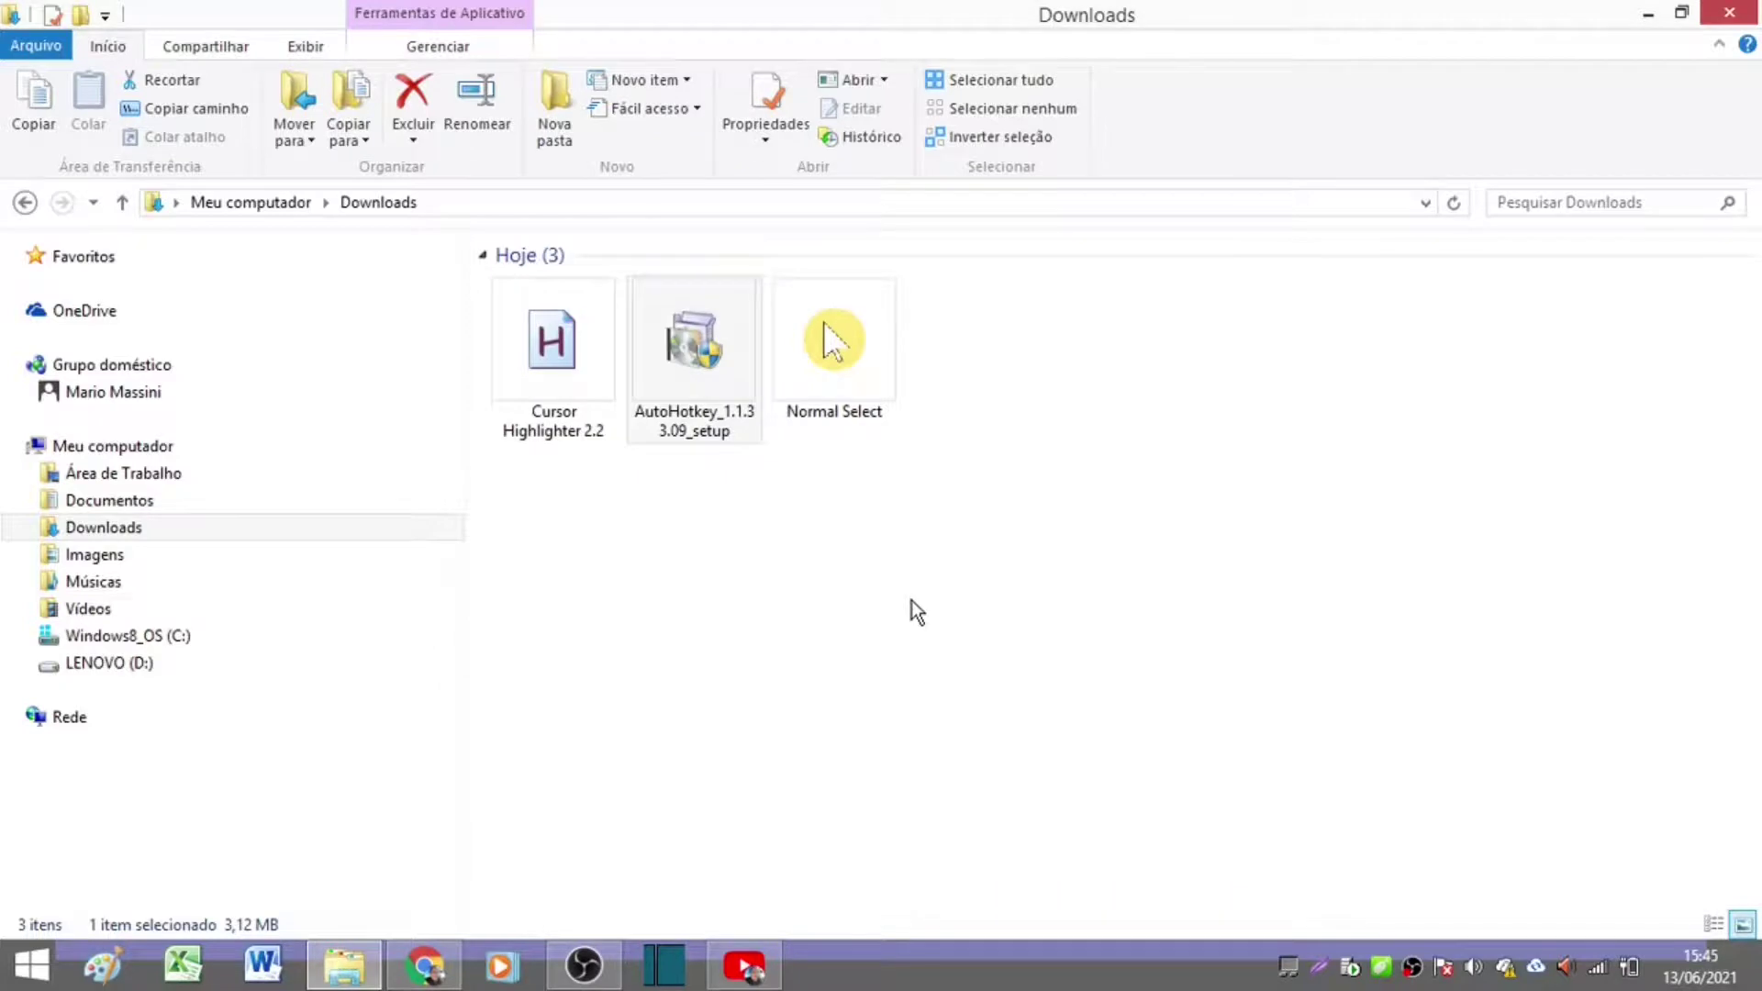
# - Launch the Cursor Highlighter 2.2 script and create its settings file with default settings
pyautogui.doubleClick(570, 372)
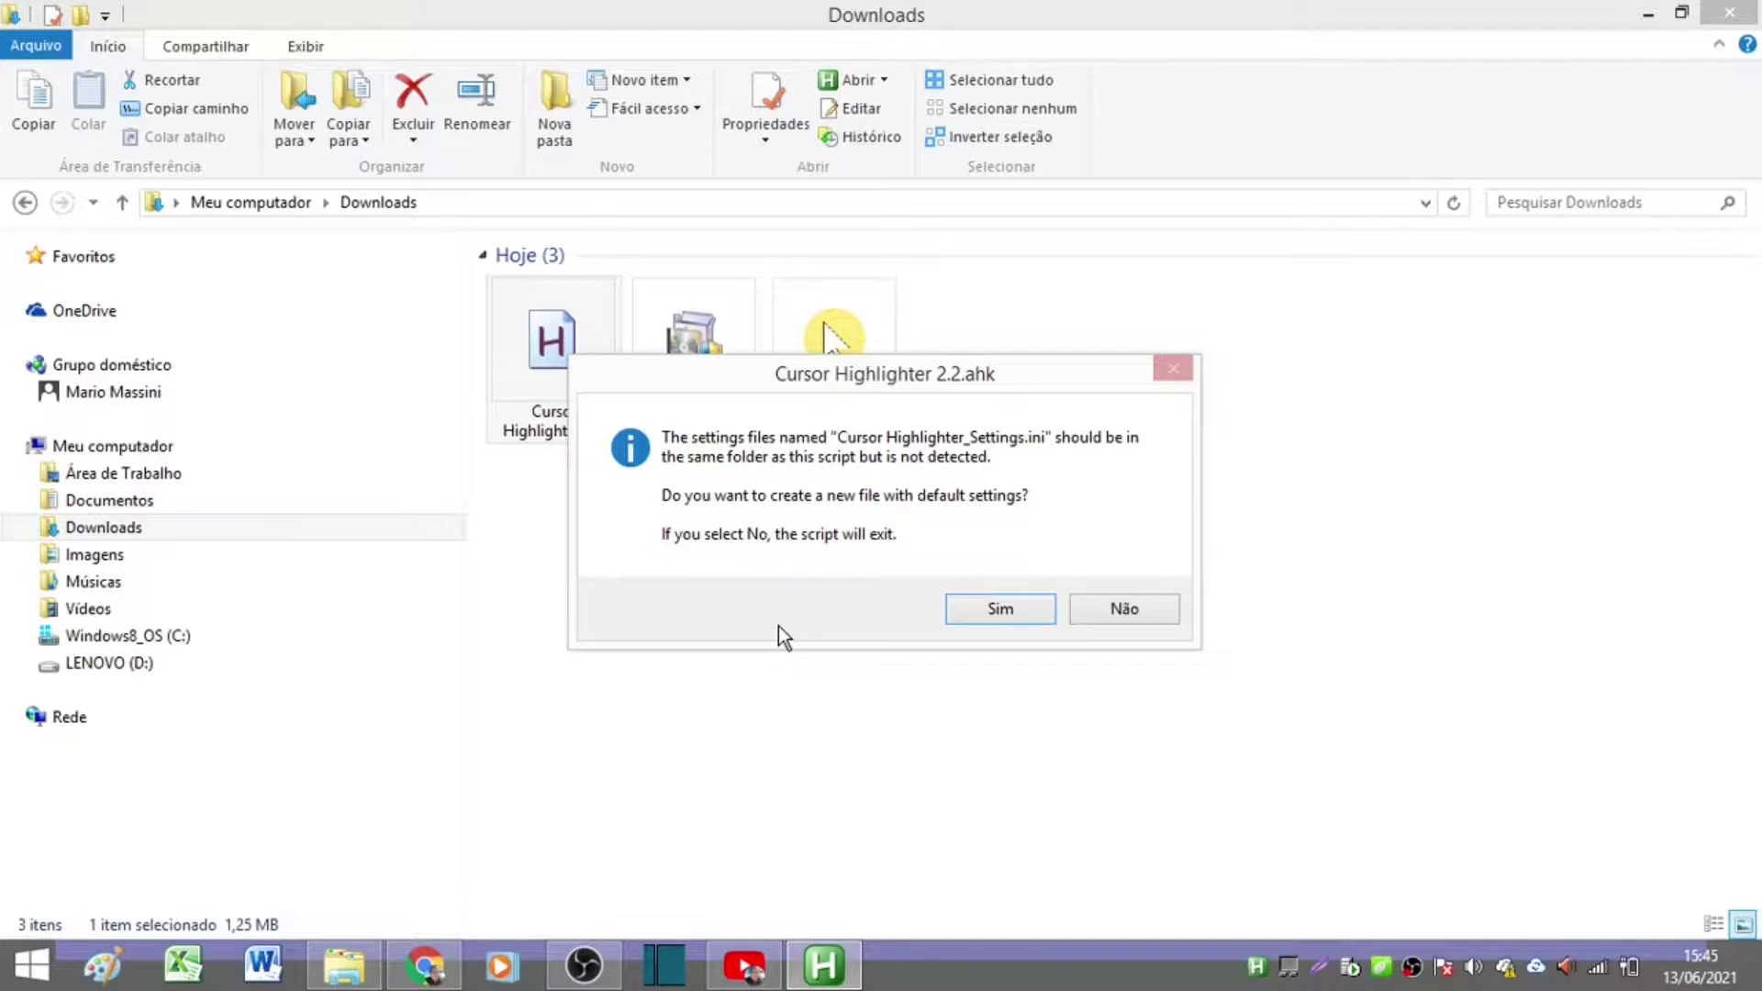
pyautogui.click(1000, 608)
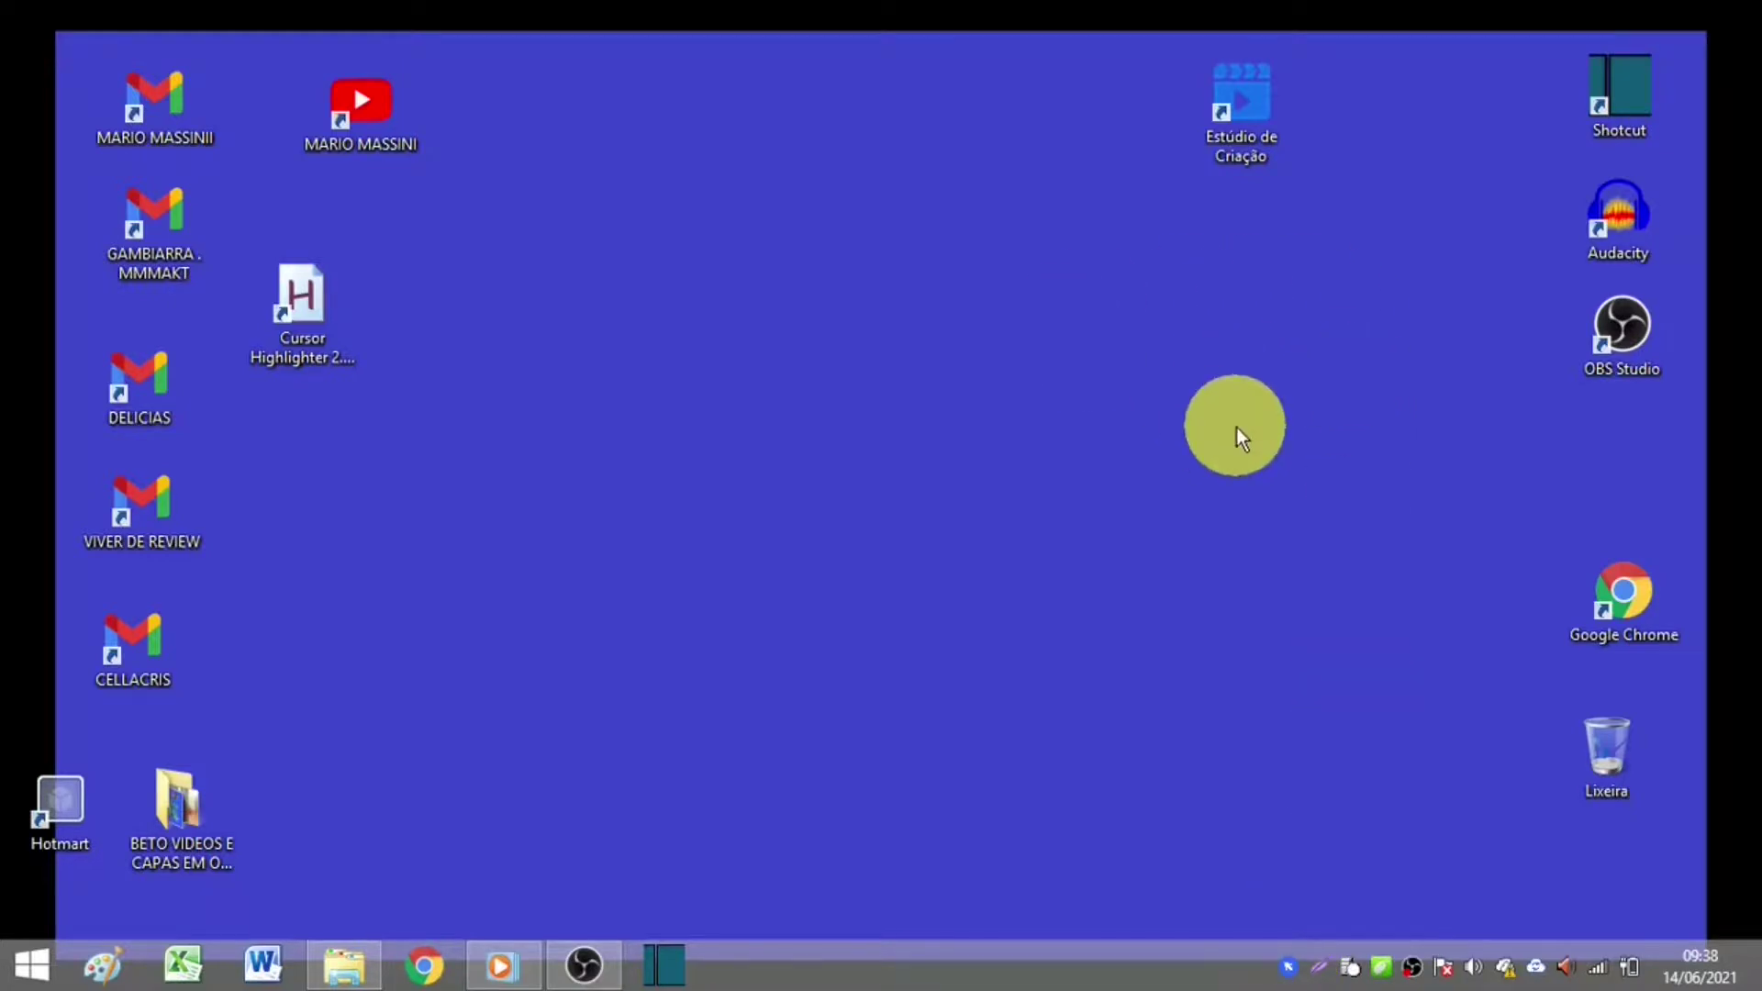
# - Switch Cursor Highlighter to the picture cursor, try it across the desktop, and return to the highlight cursor
pyautogui.rightClick(1288, 966)
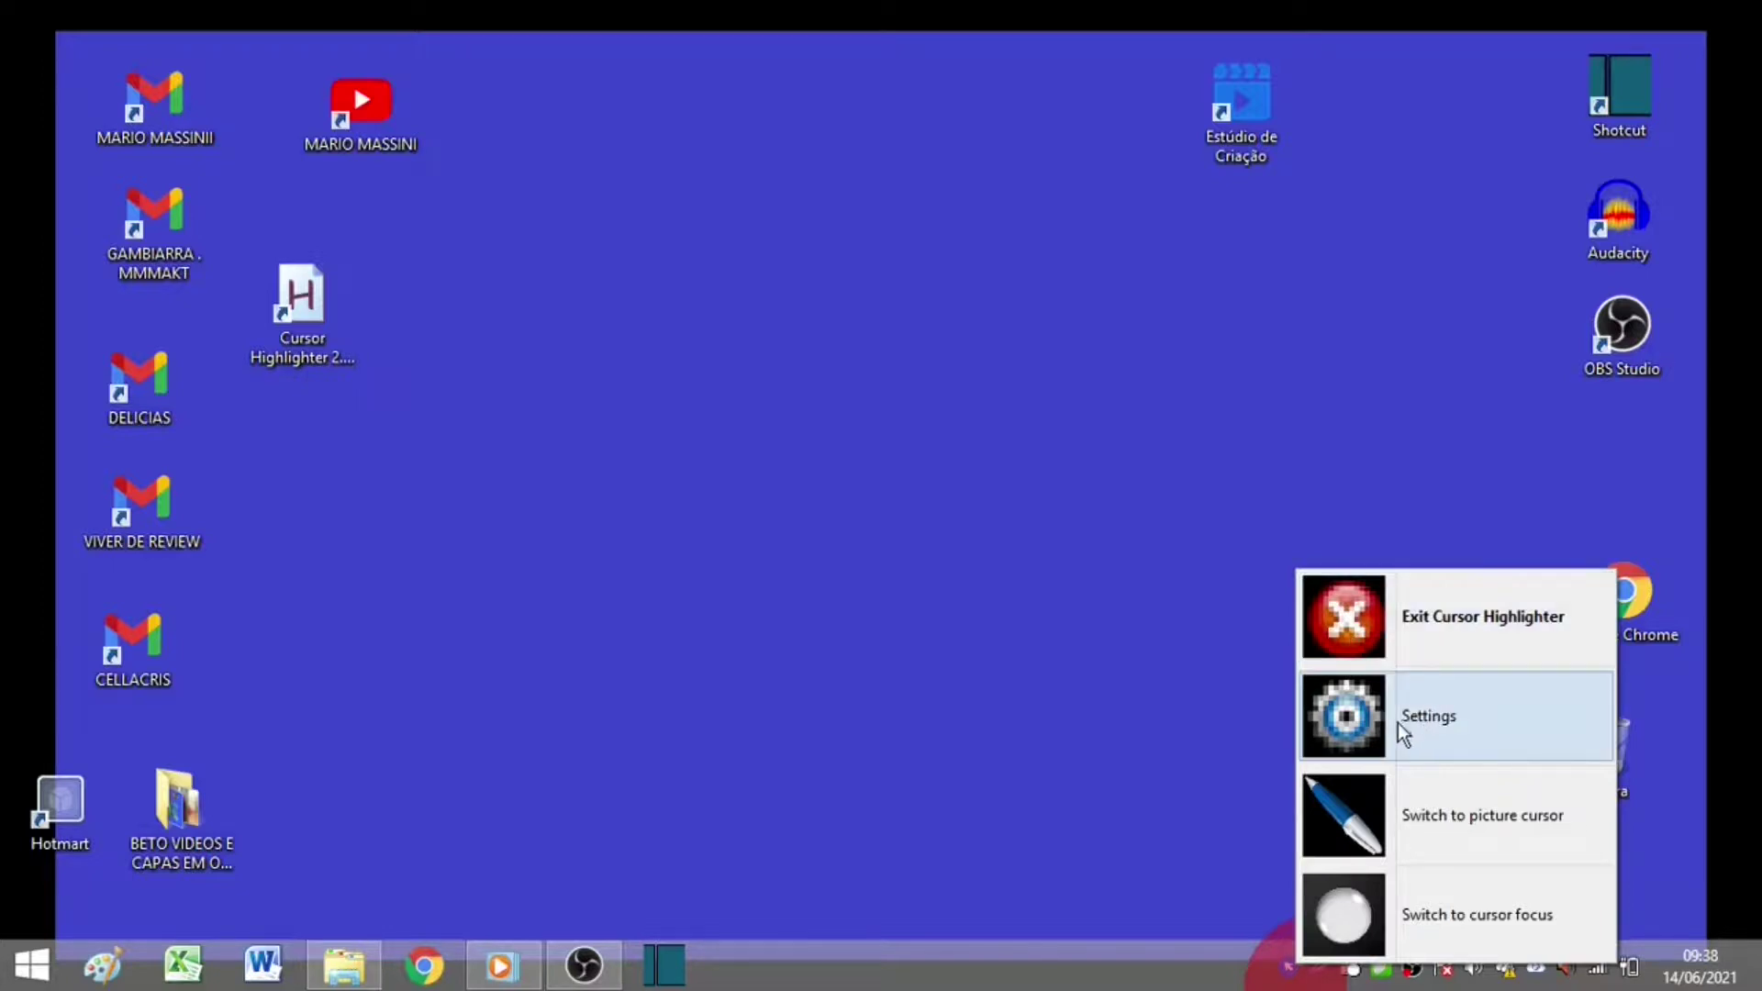
pyautogui.click(1461, 810)
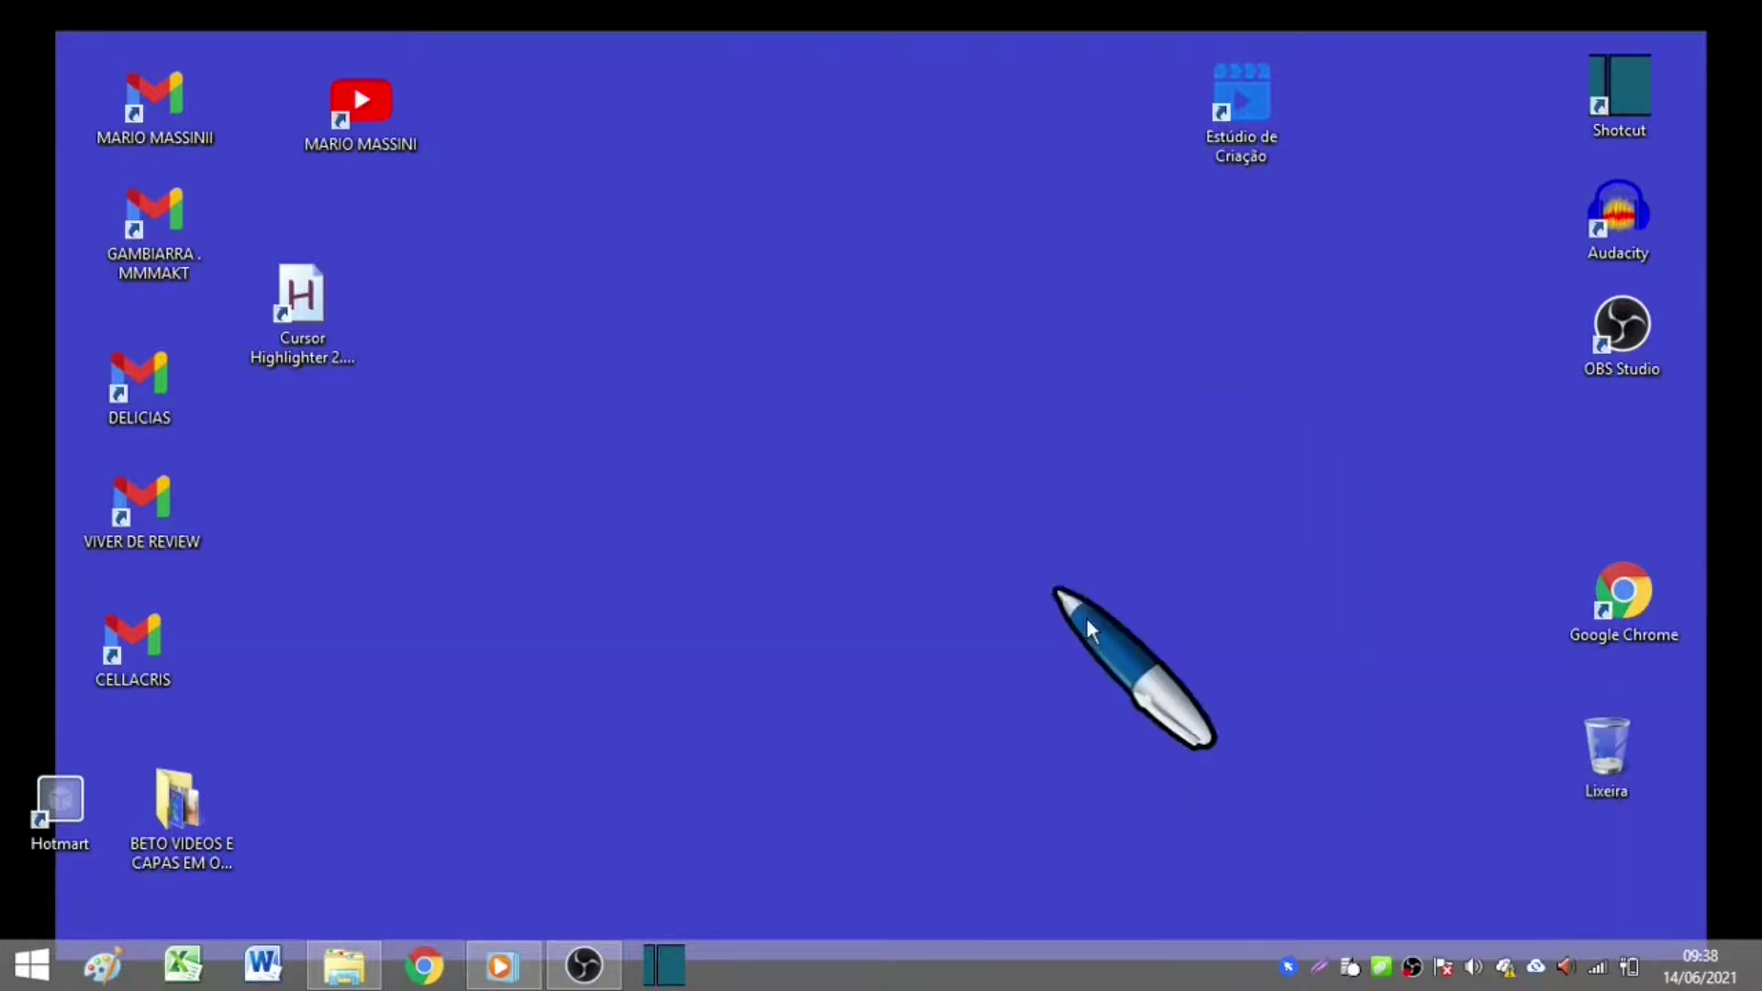
pyautogui.moveTo(543, 389); pyautogui.dragTo(698, 360)
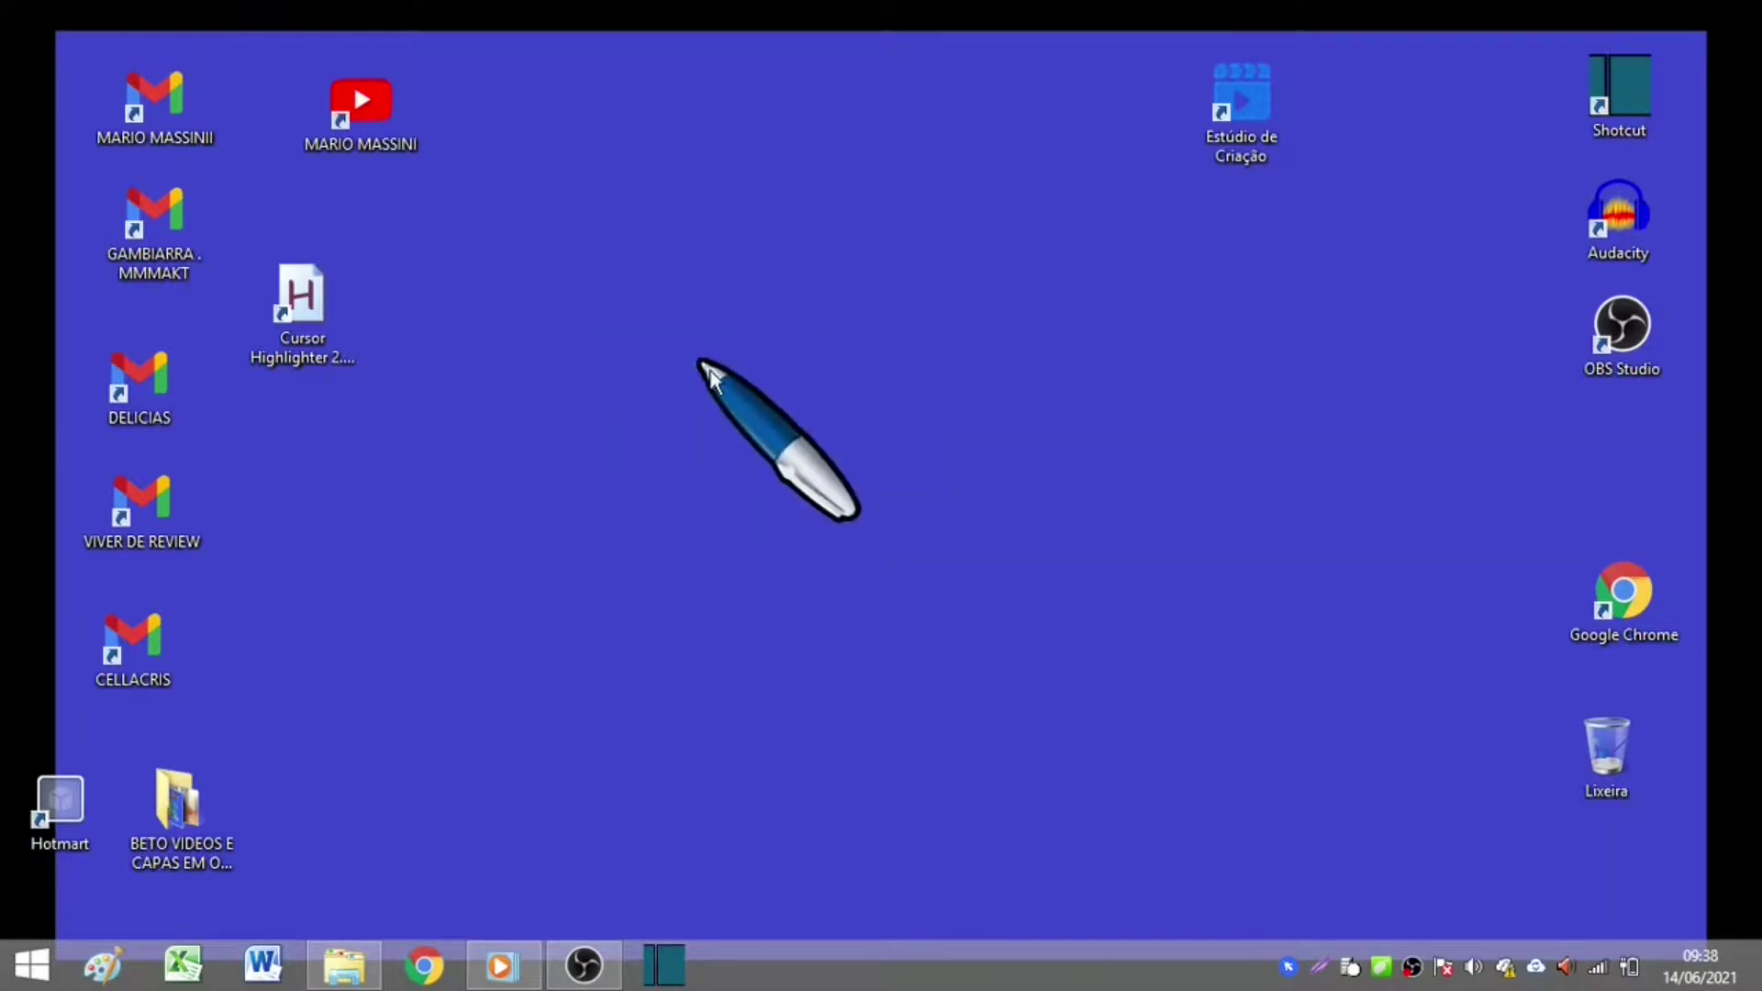
pyautogui.hotkey('ctrl', 'alt', 'h')
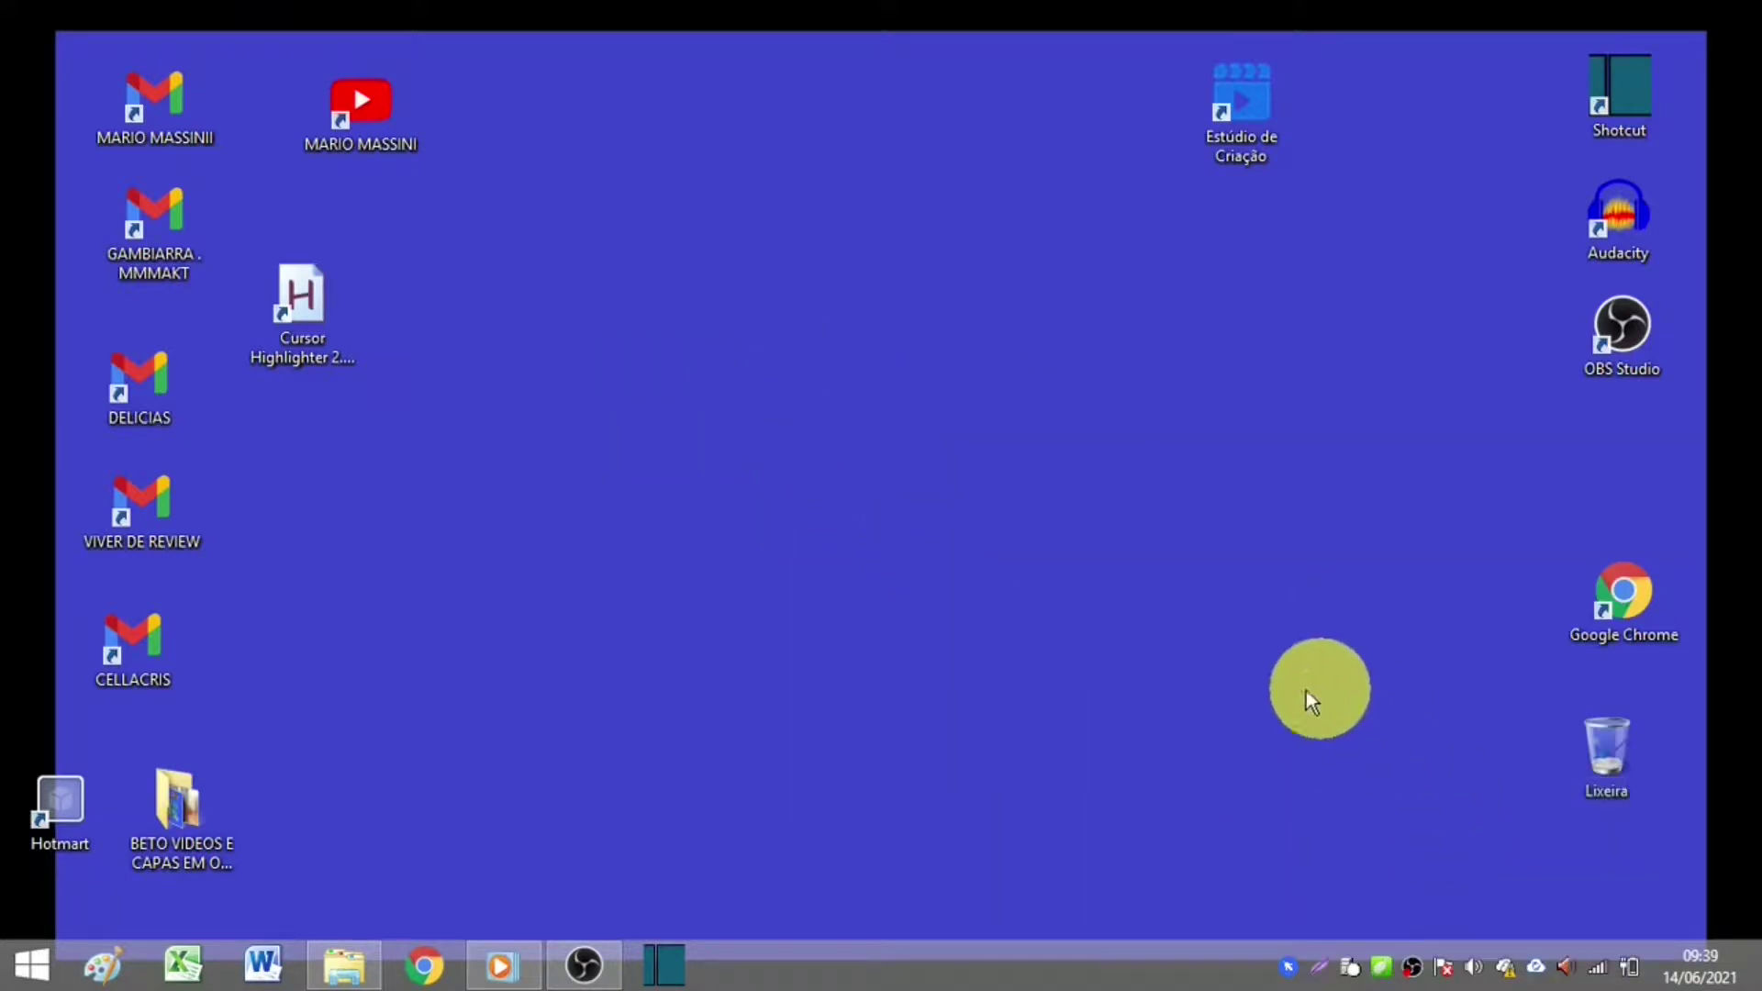
# - Try Cursor Highlighter's cursor focus mode and switch back to the highlight cursor
pyautogui.rightClick(1290, 959)
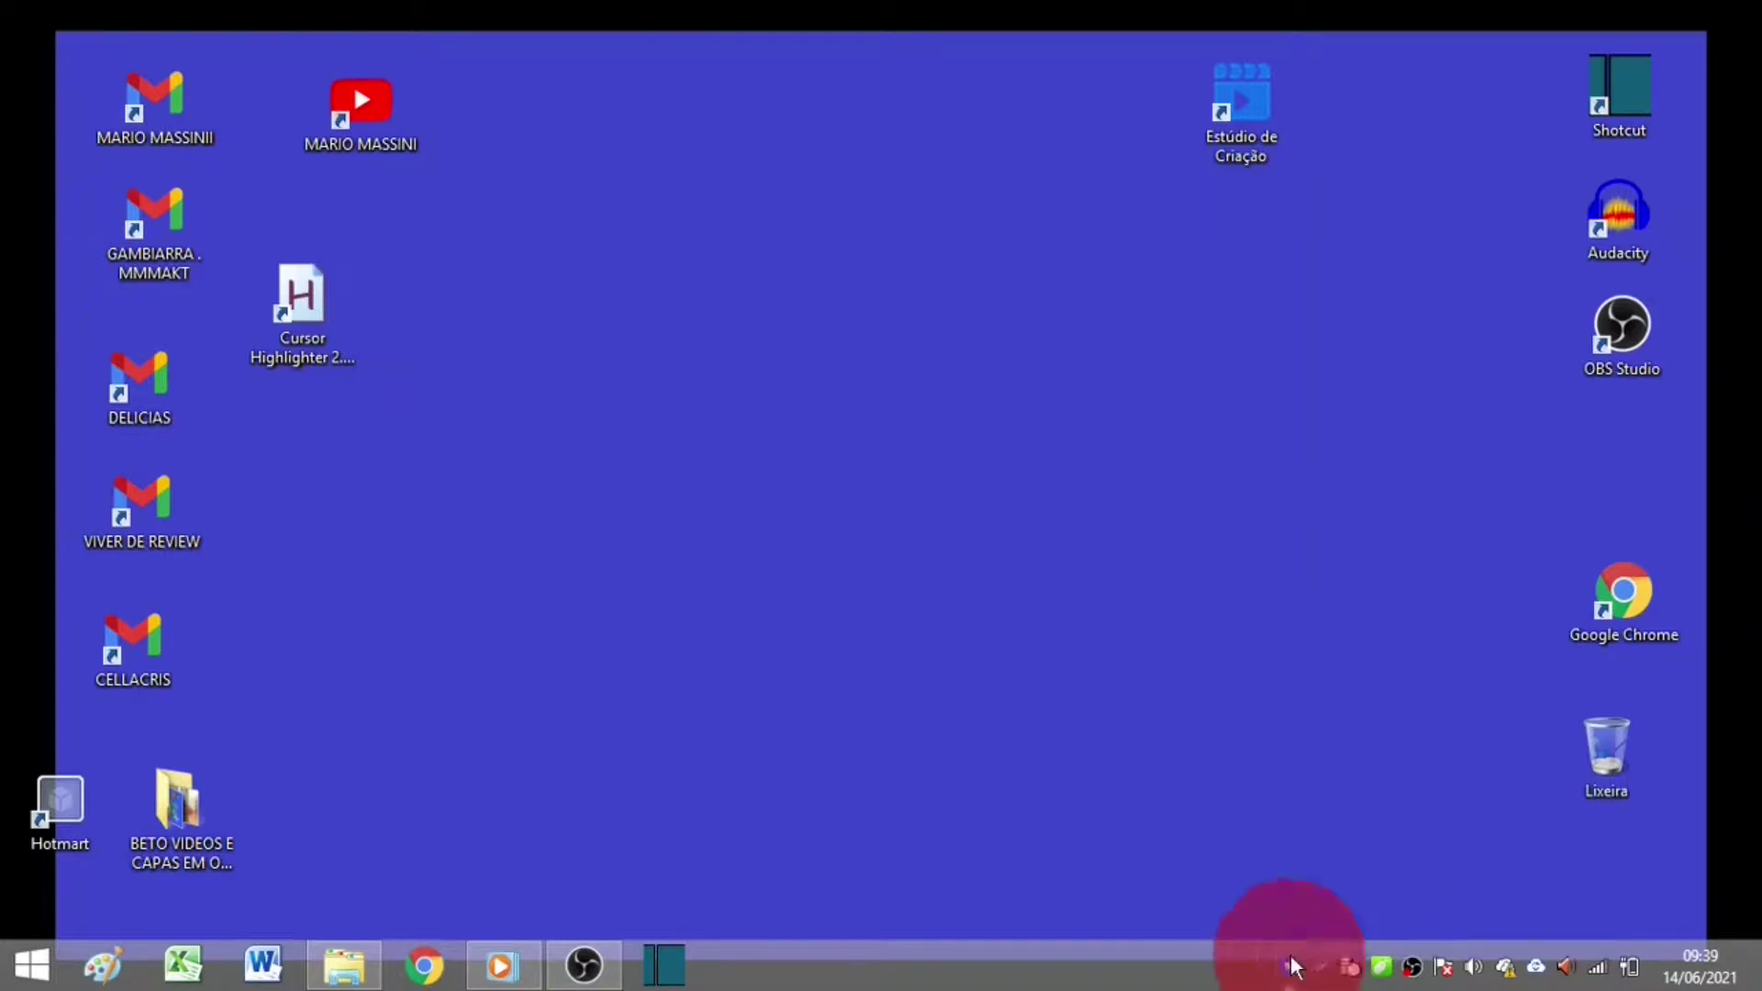
pyautogui.click(1421, 906)
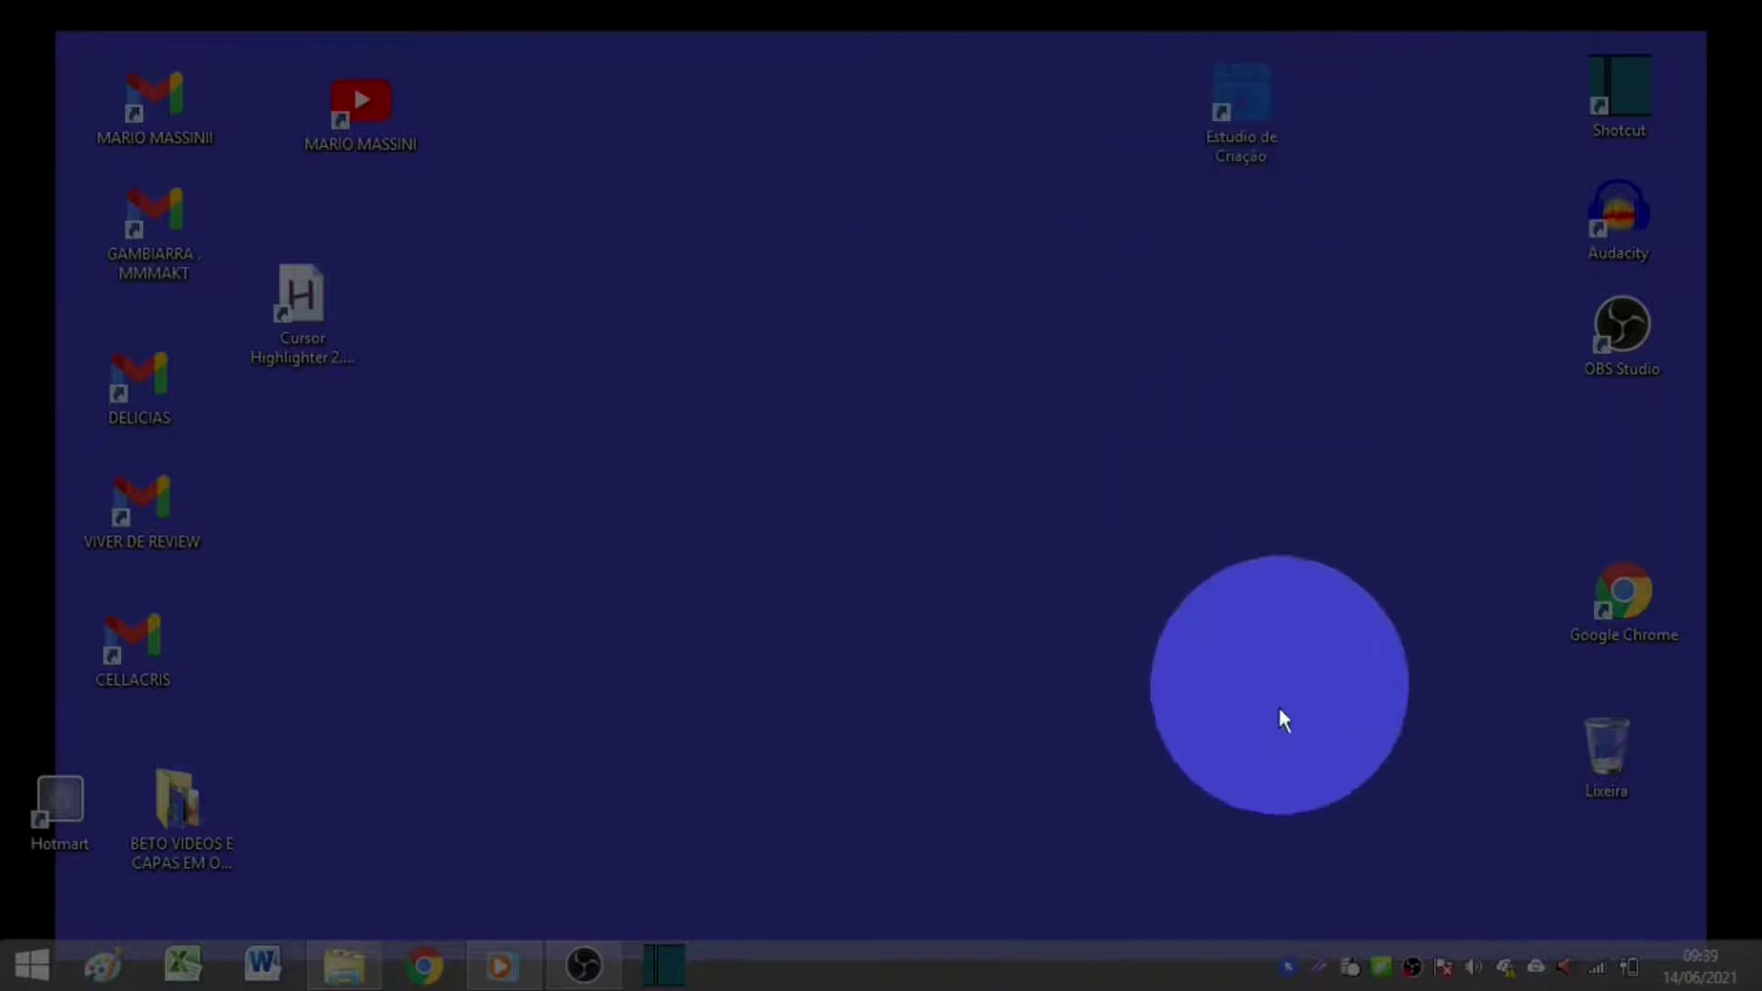
pyautogui.rightClick(1299, 966)
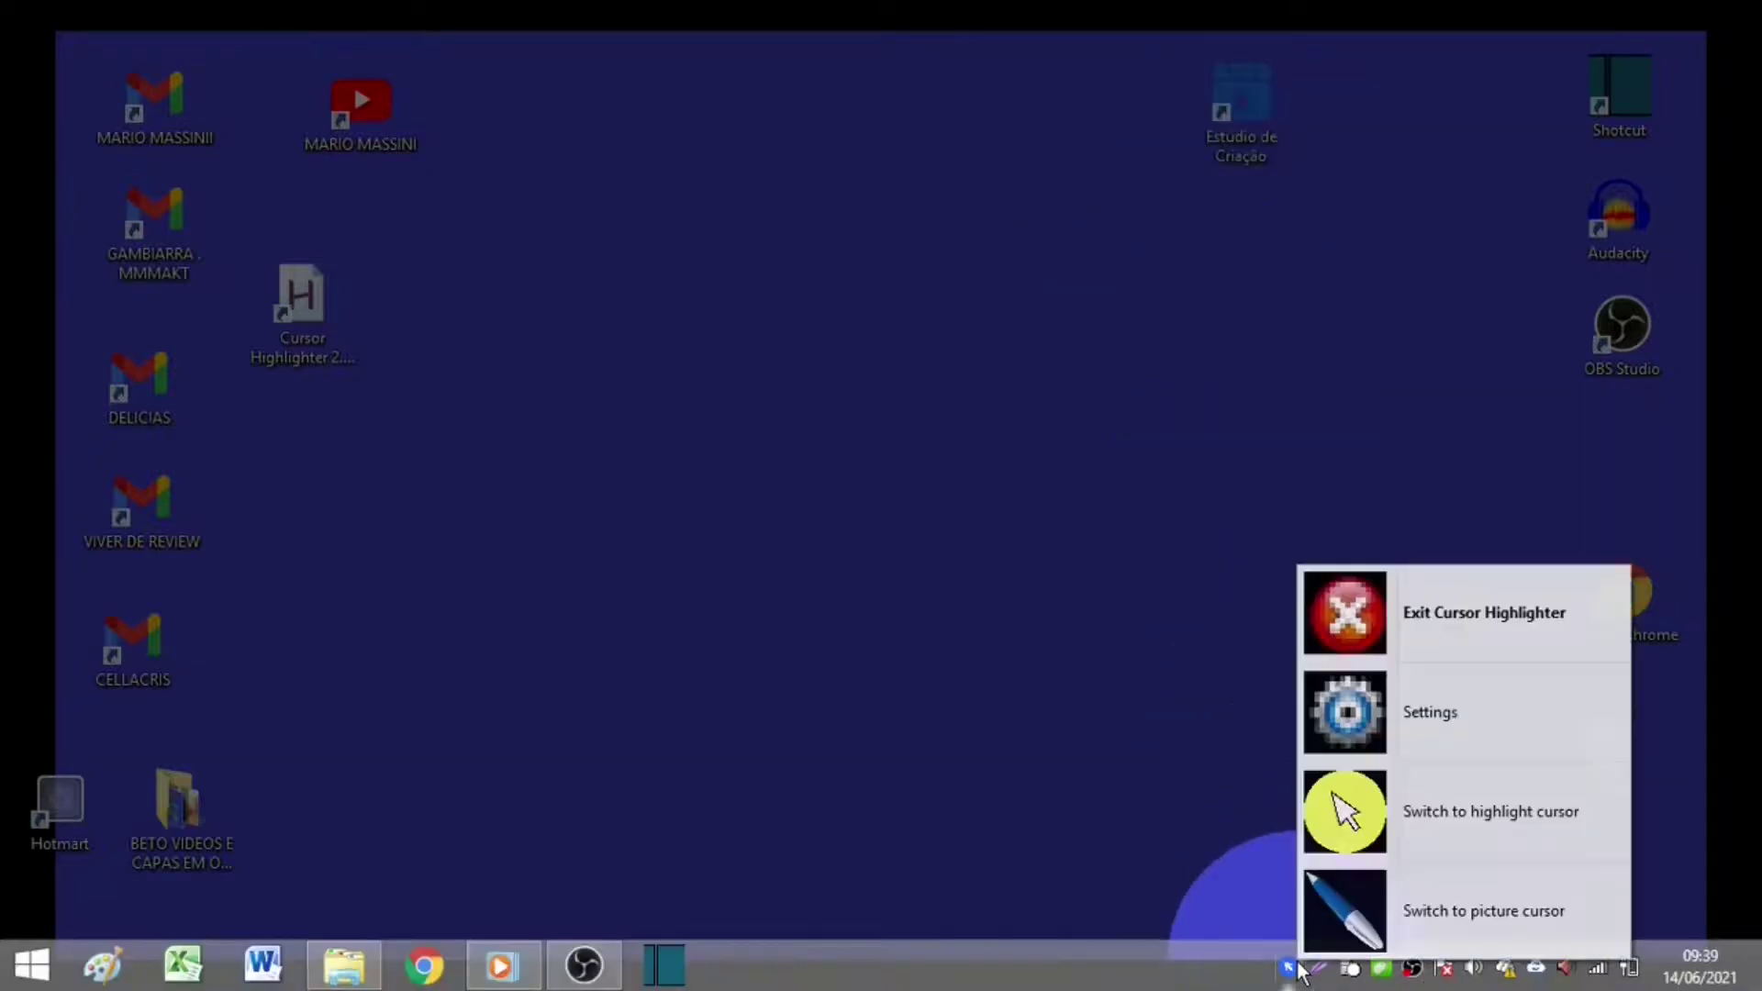
pyautogui.click(1404, 825)
pyautogui.rightClick(1287, 968)
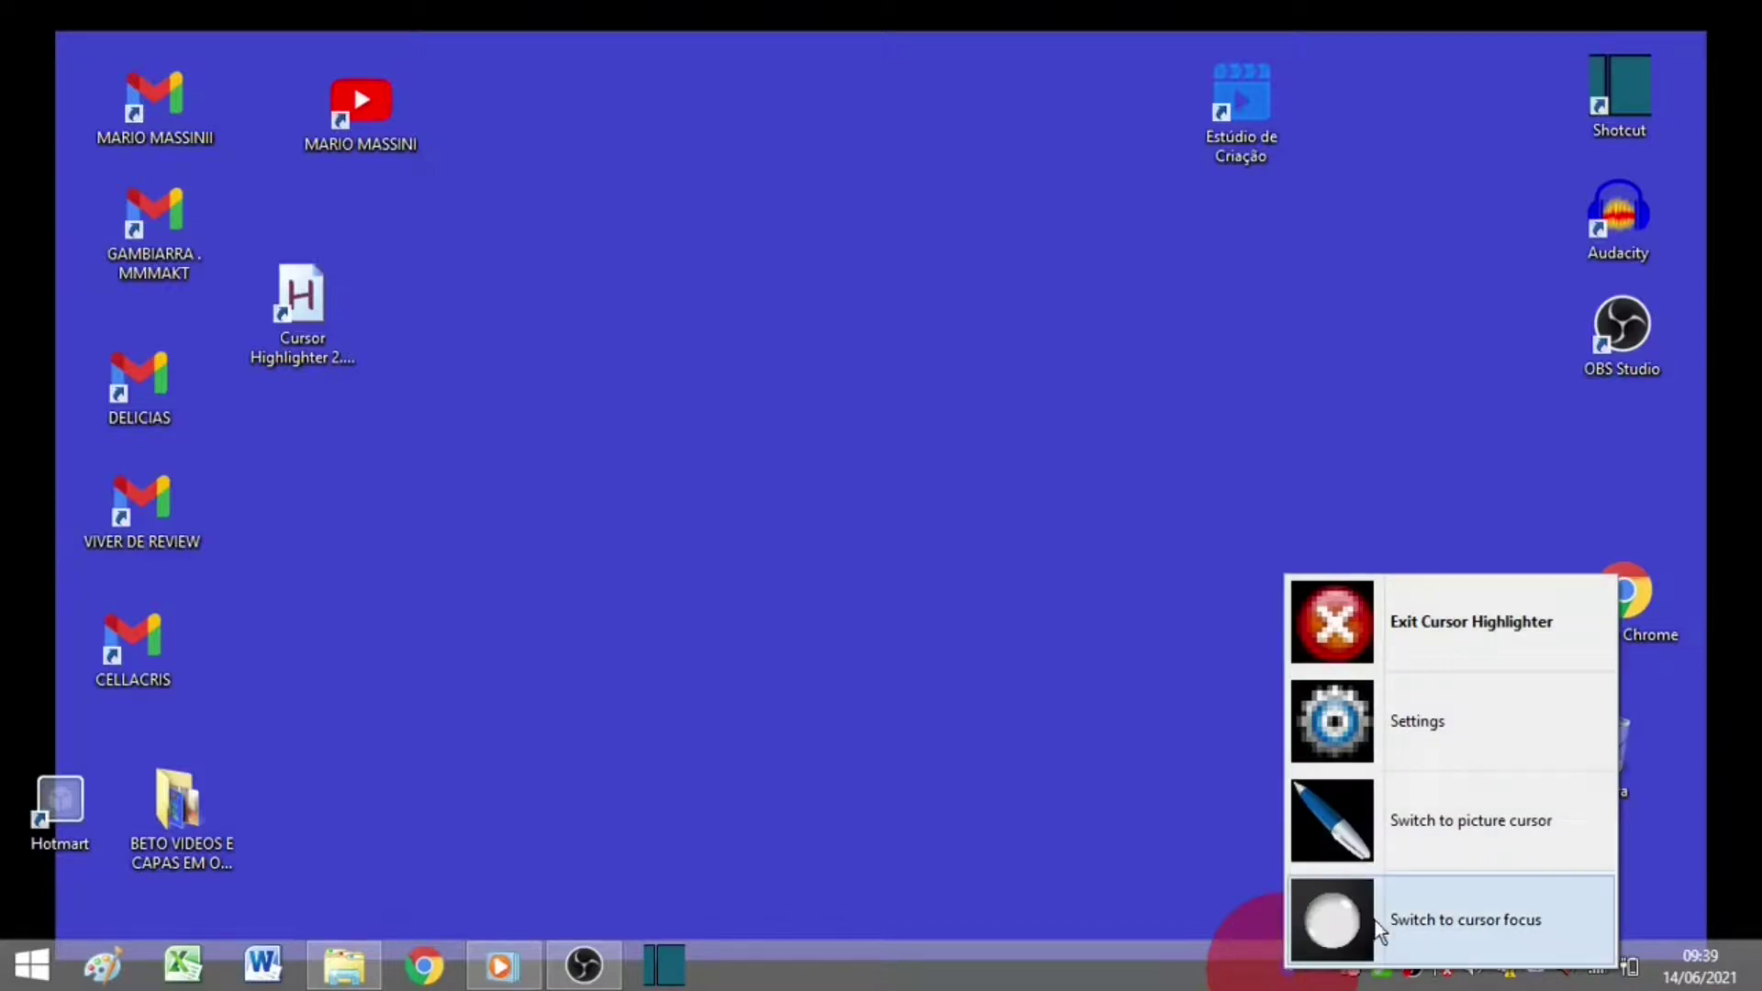
pyautogui.click(1375, 921)
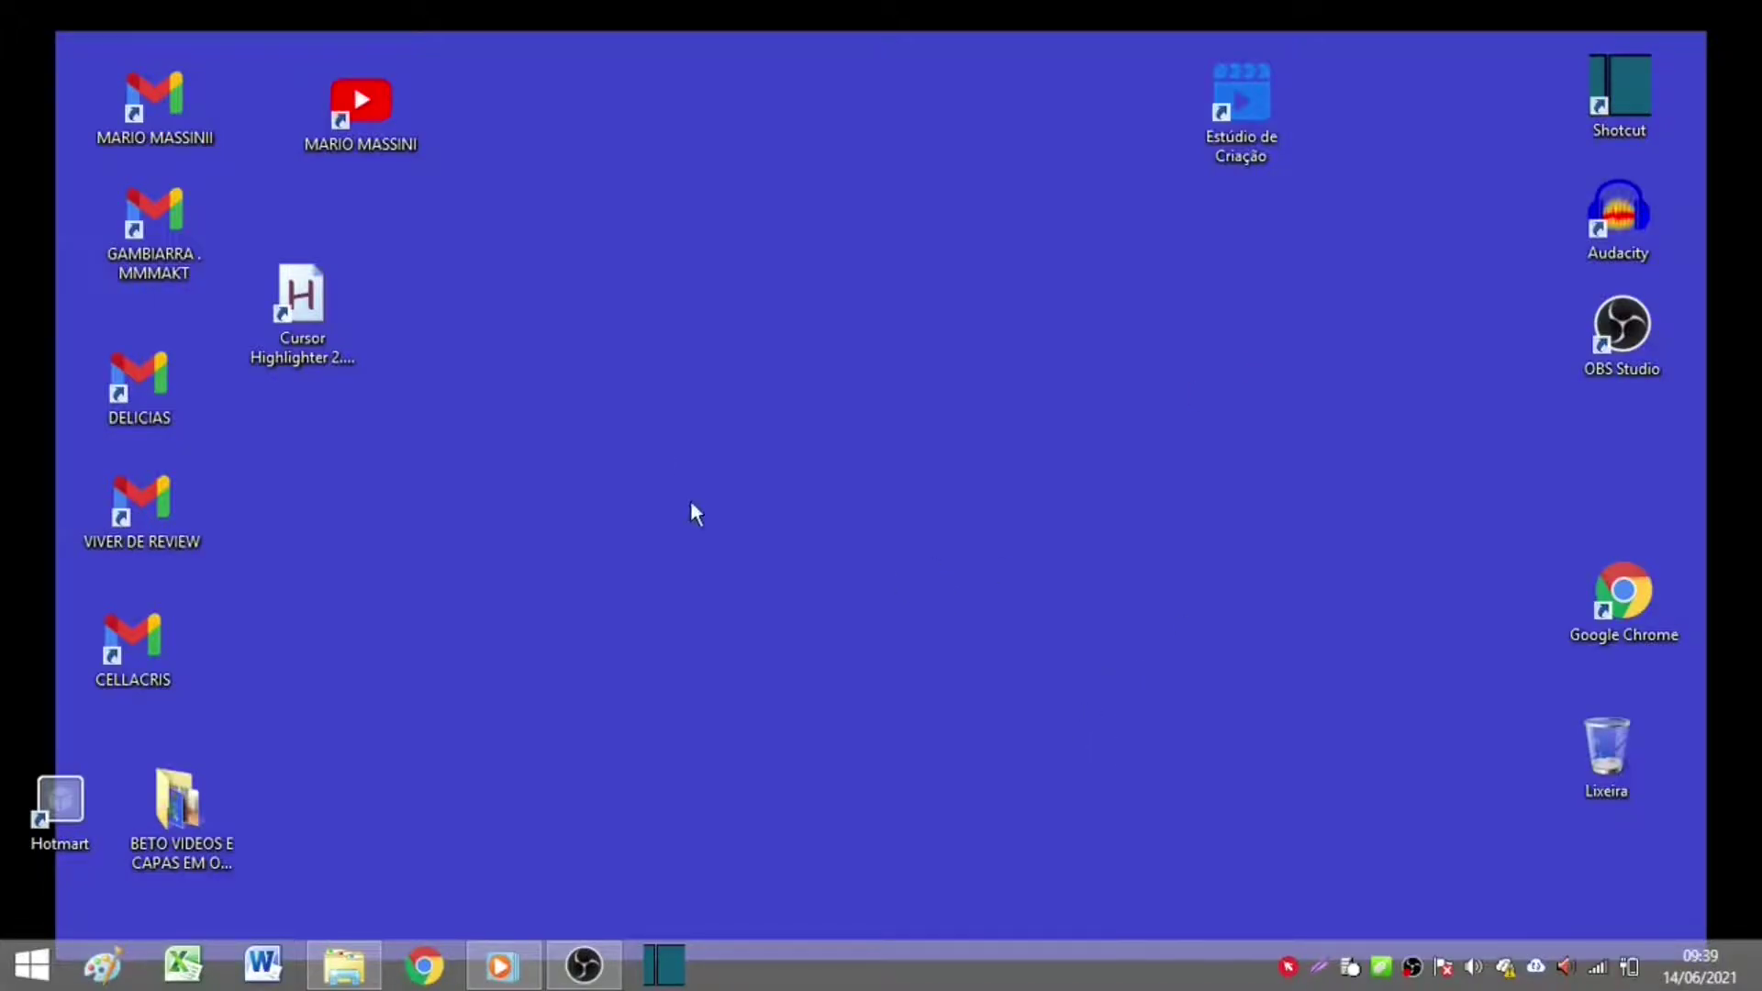
# - Relaunch Cursor Highlighter 2.2 from its desktop shortcut and toggle the highlight off
pyautogui.click(286, 296)
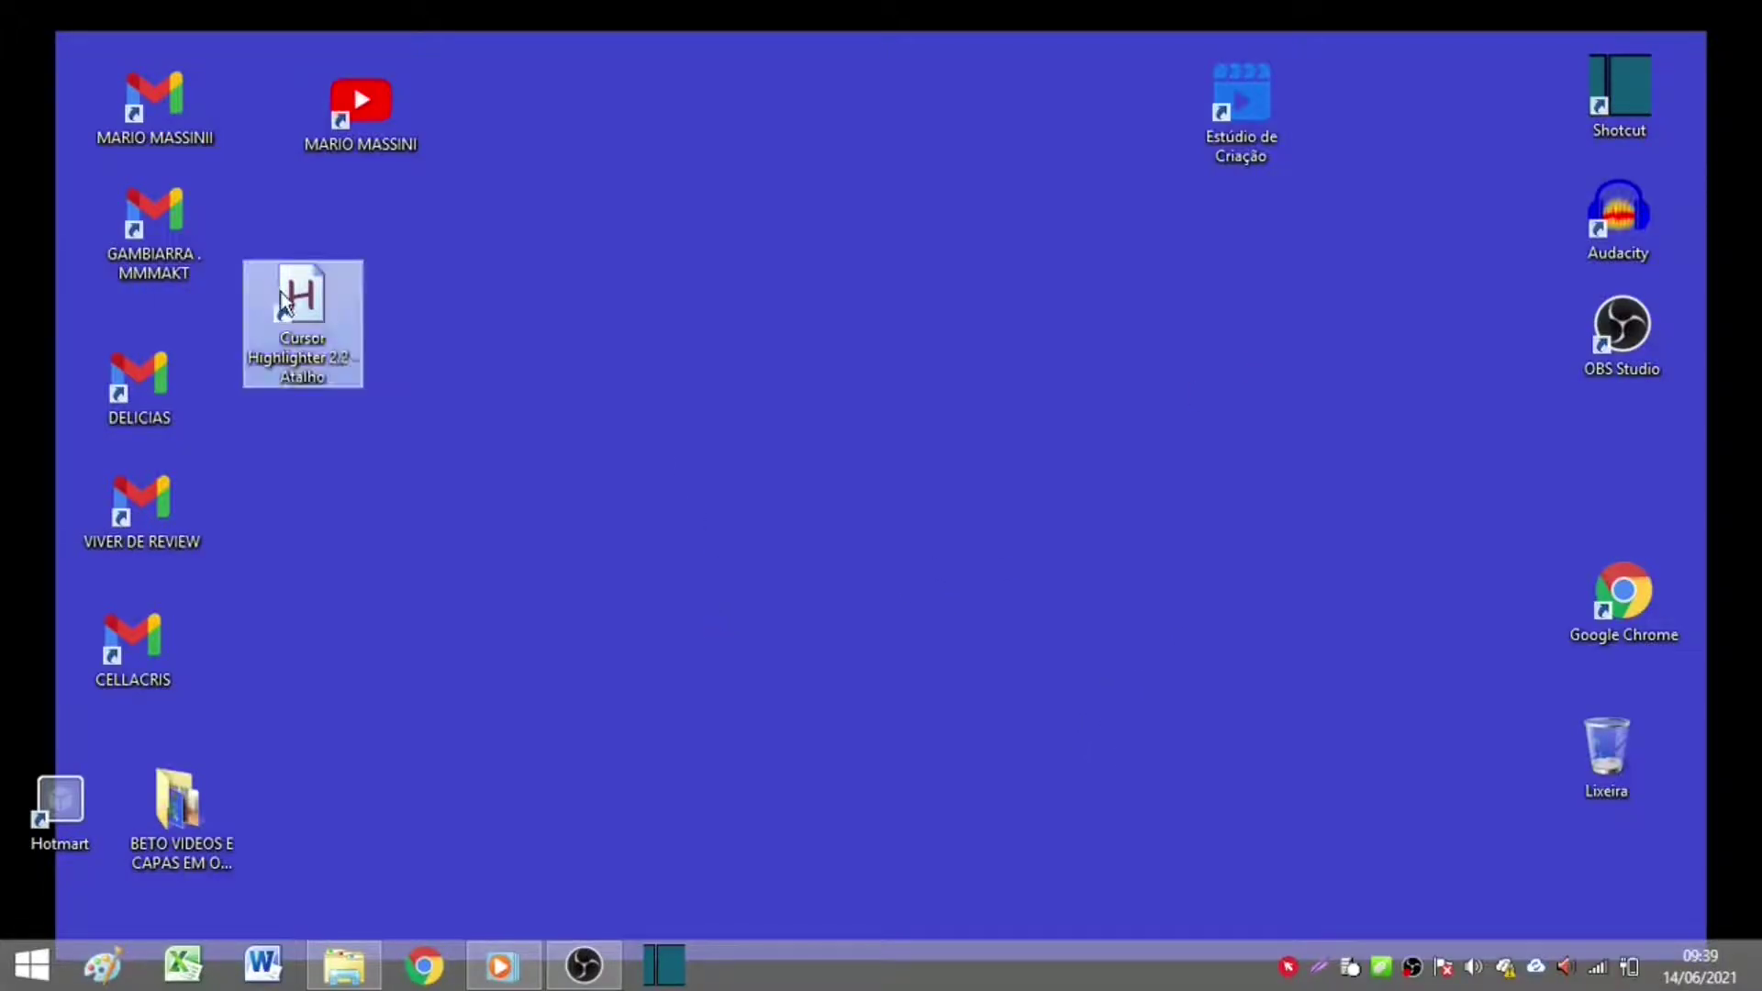
pyautogui.doubleClick(283, 293)
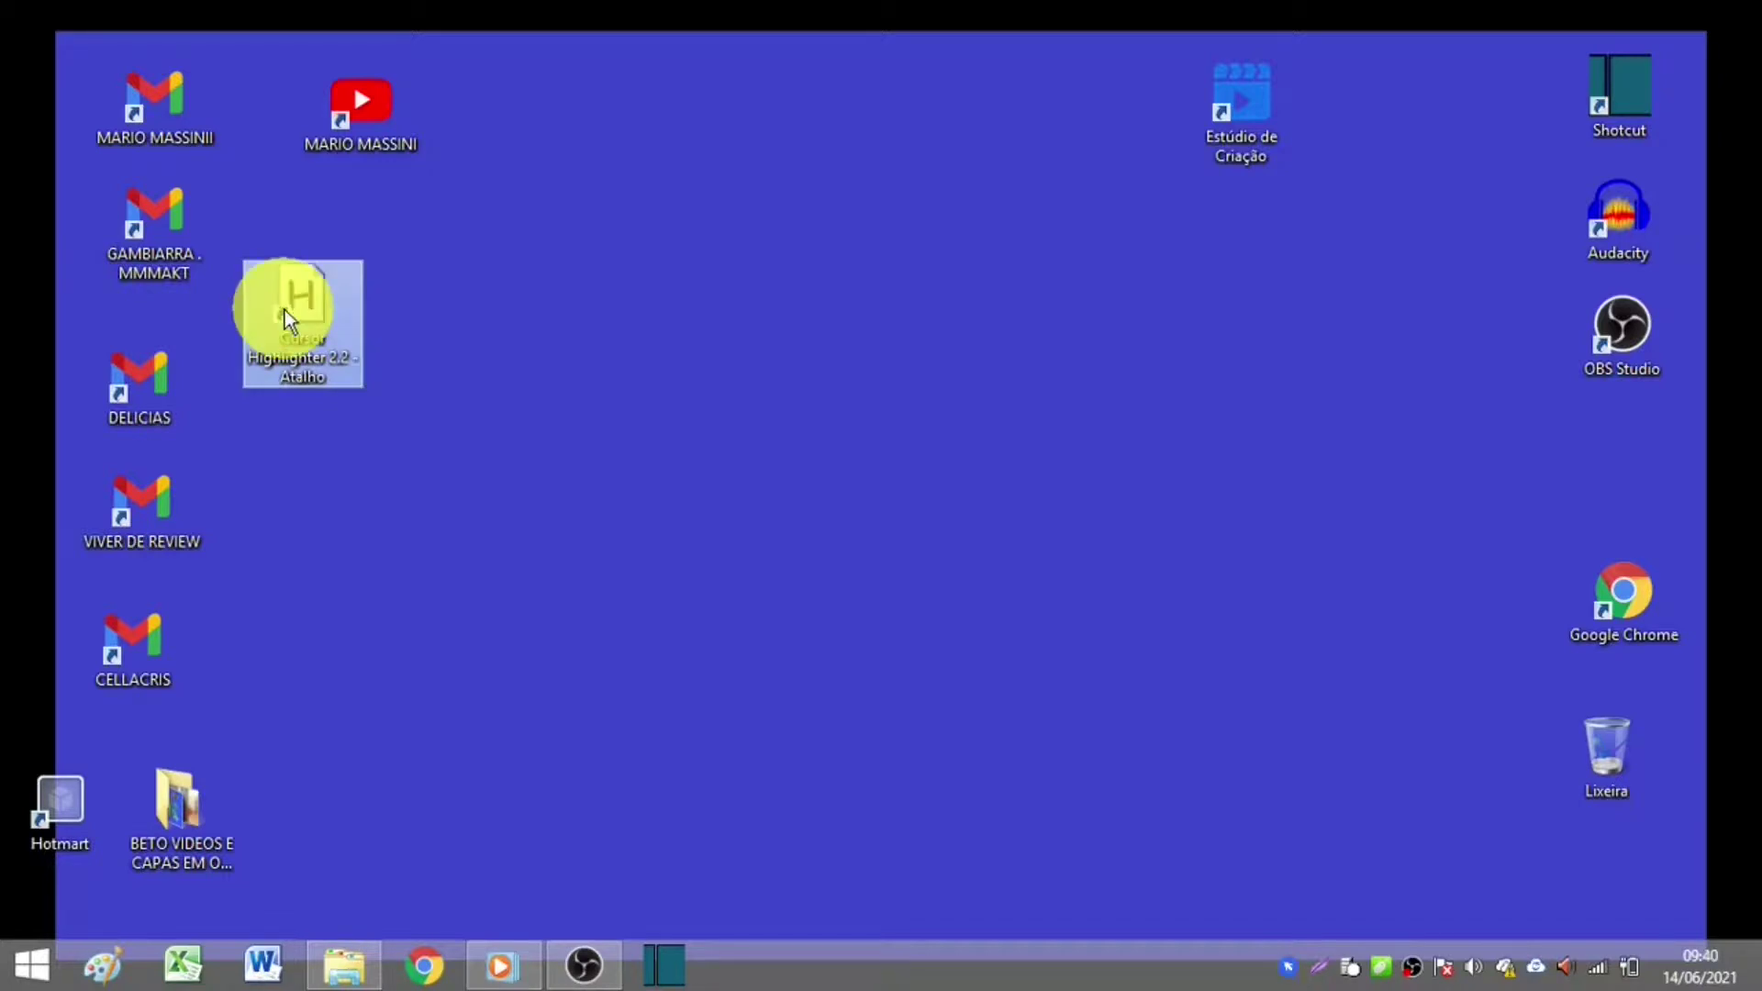
pyautogui.click(1289, 968)
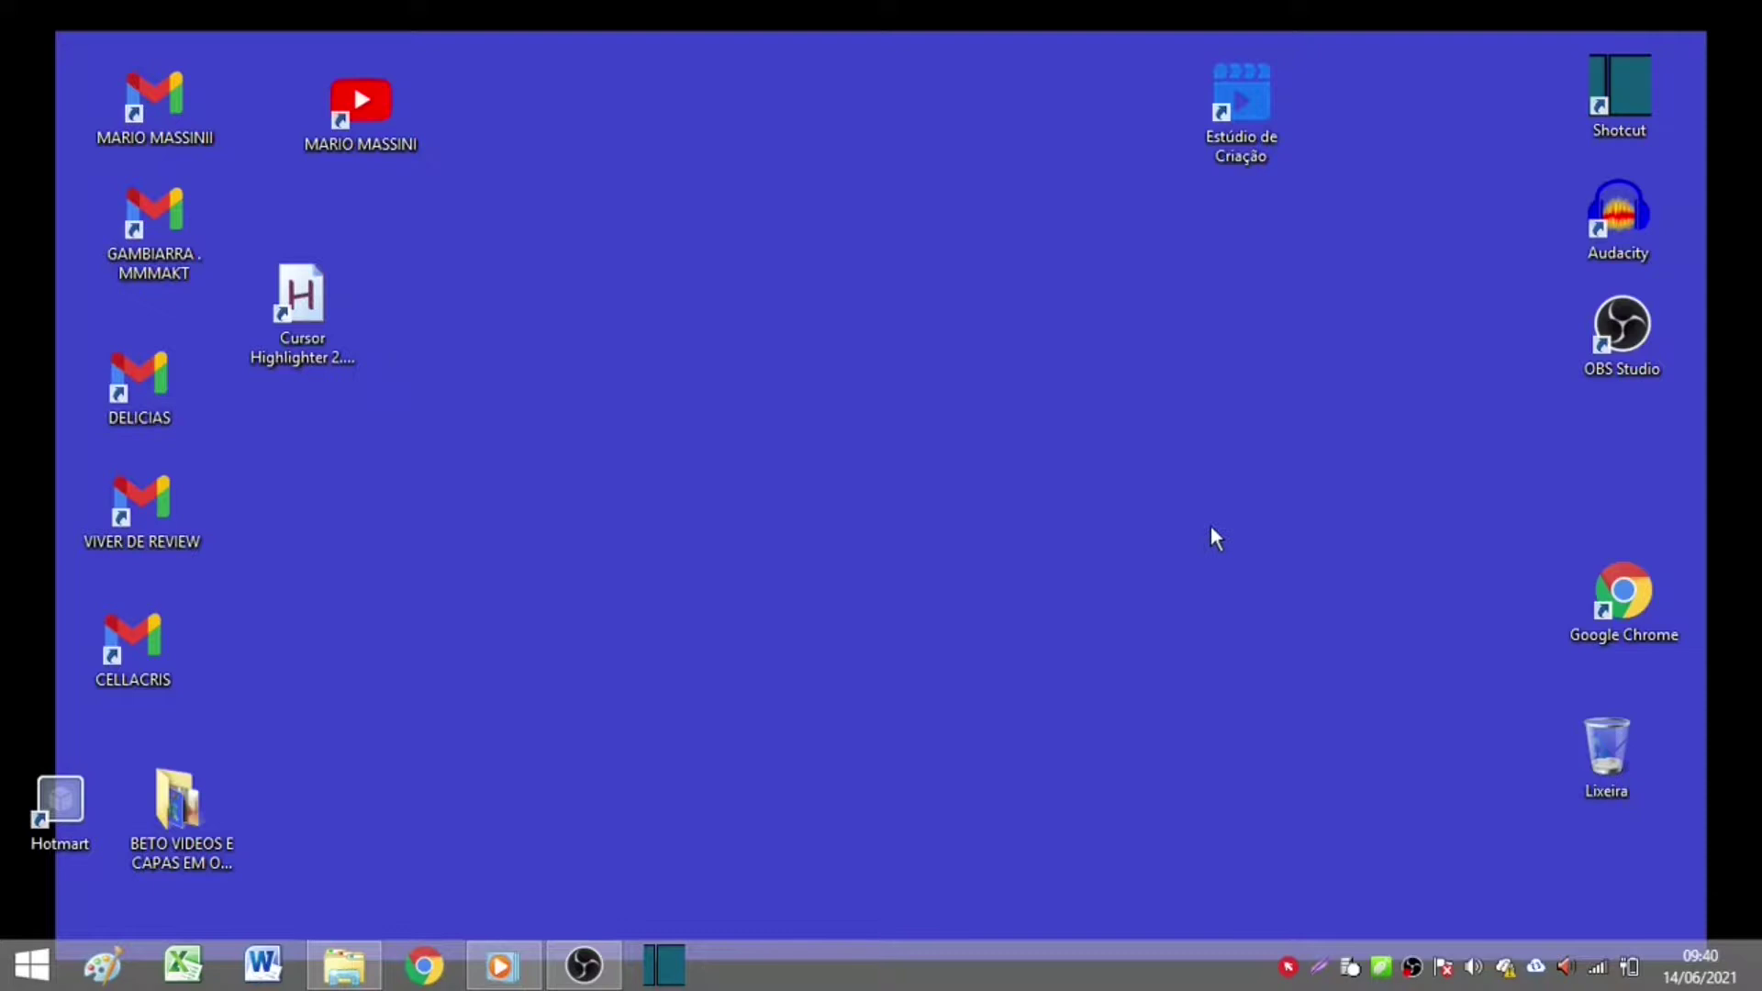
# - Open the settings of Cursor Highlighter
pyautogui.rightClick(1288, 966)
pyautogui.click(1433, 718)
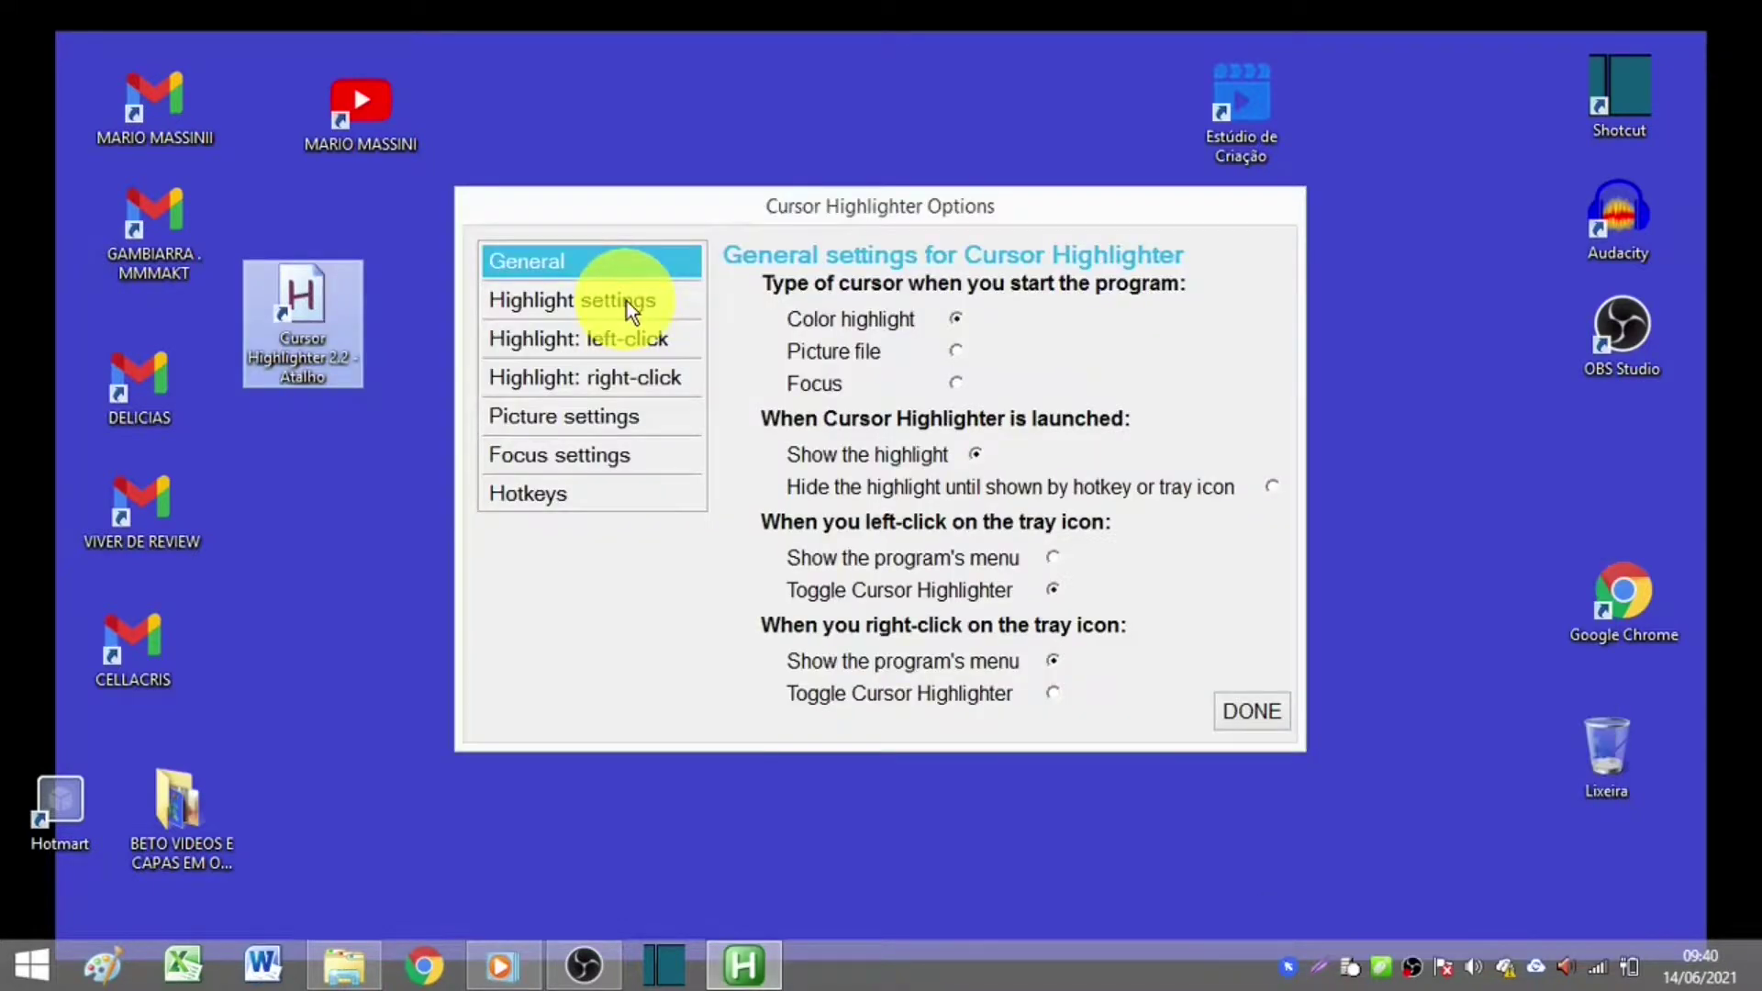
# - Try the highlight's opacity at 1 and at 251 in the highlight settings
pyautogui.click(626, 301)
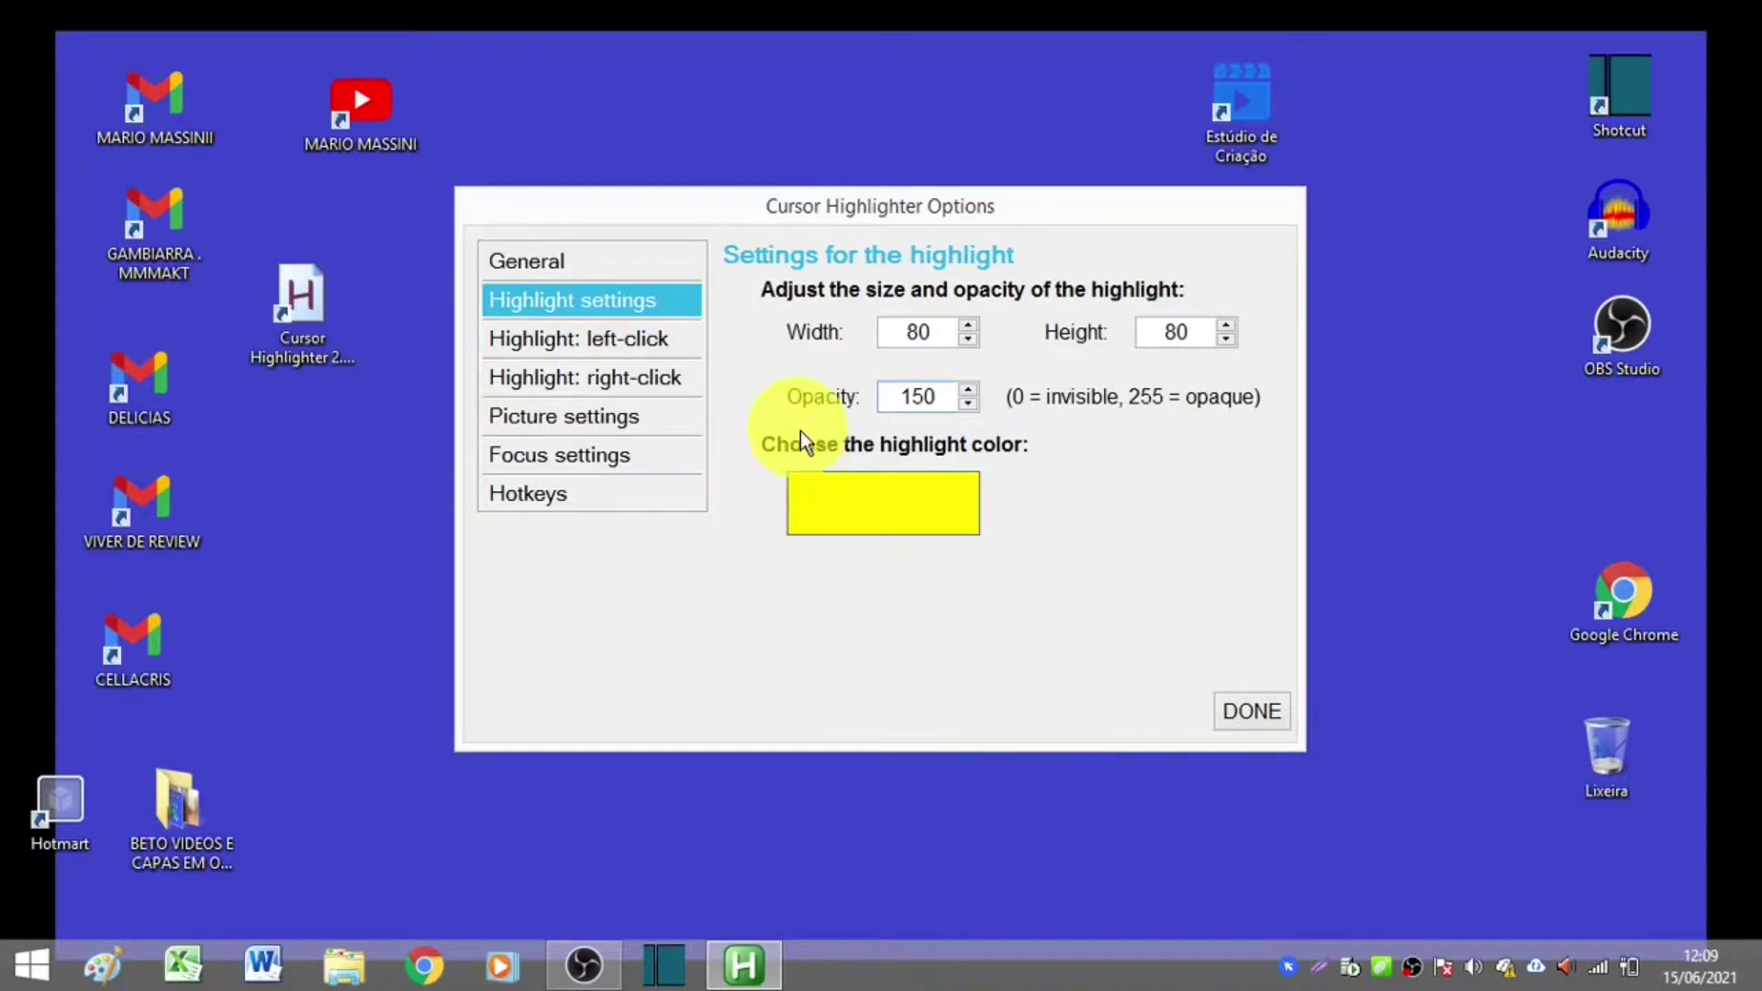
pyautogui.moveTo(928, 394); pyautogui.dragTo(884, 387)
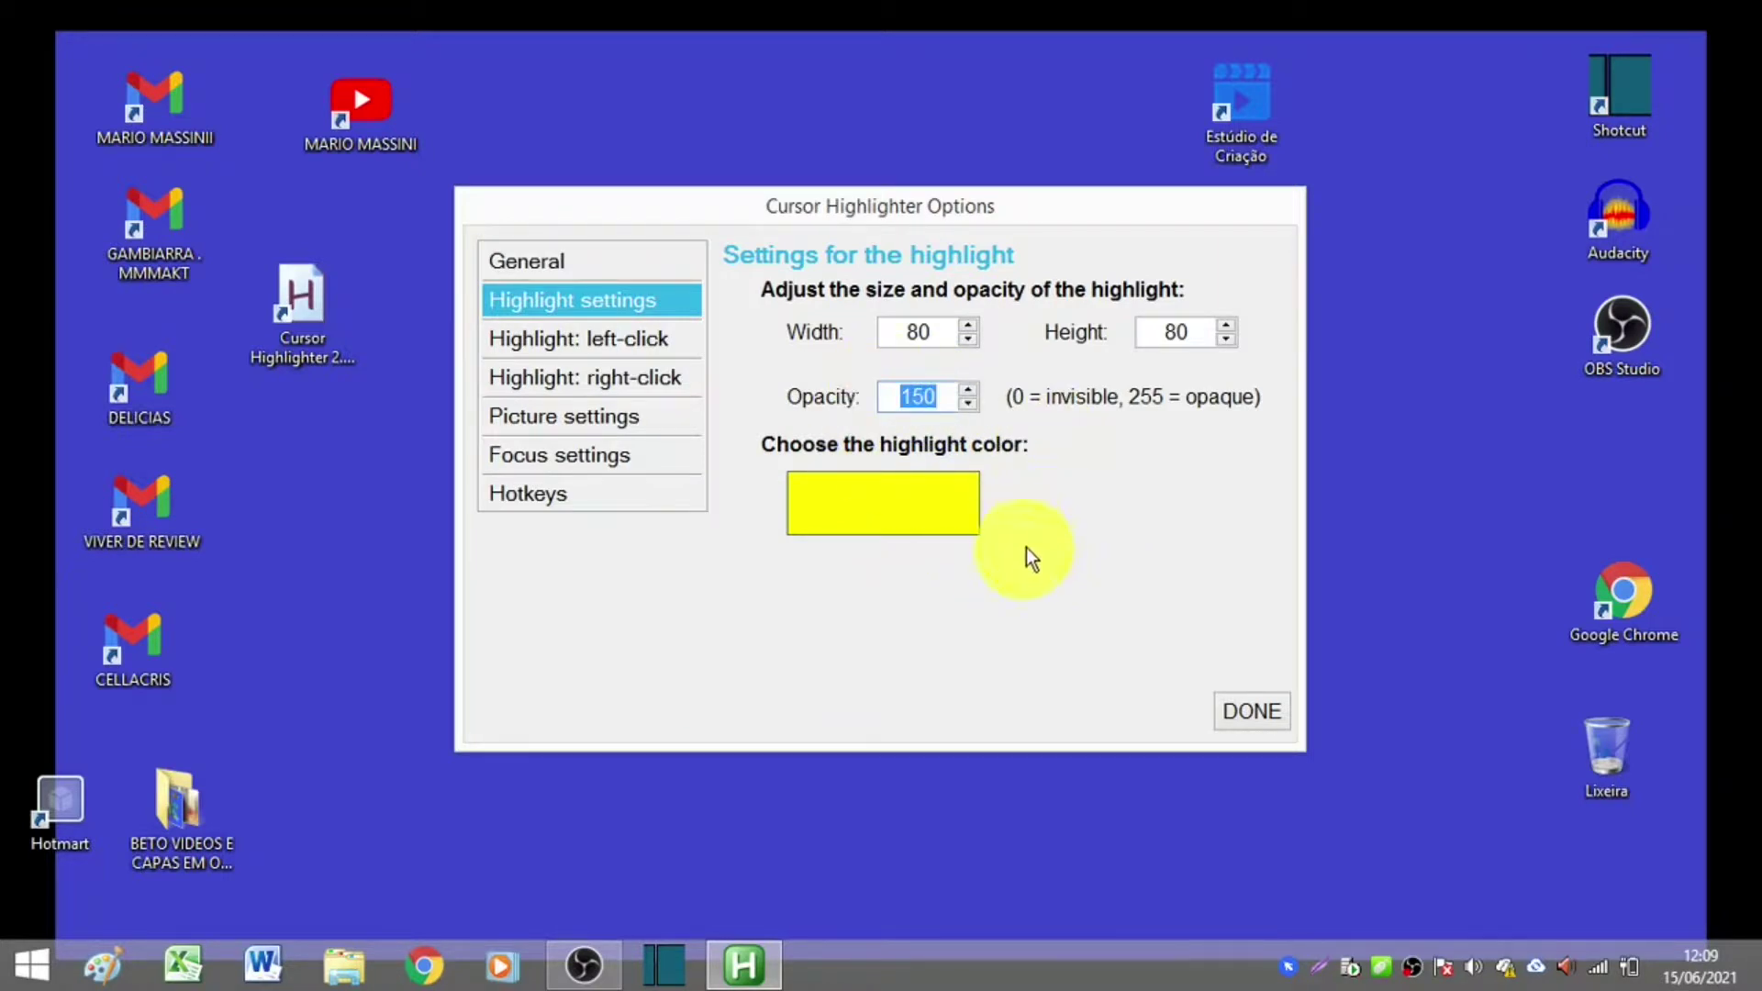
pyautogui.write('1')
pyautogui.click(945, 398)
pyautogui.press('Home')
pyautogui.write('25')
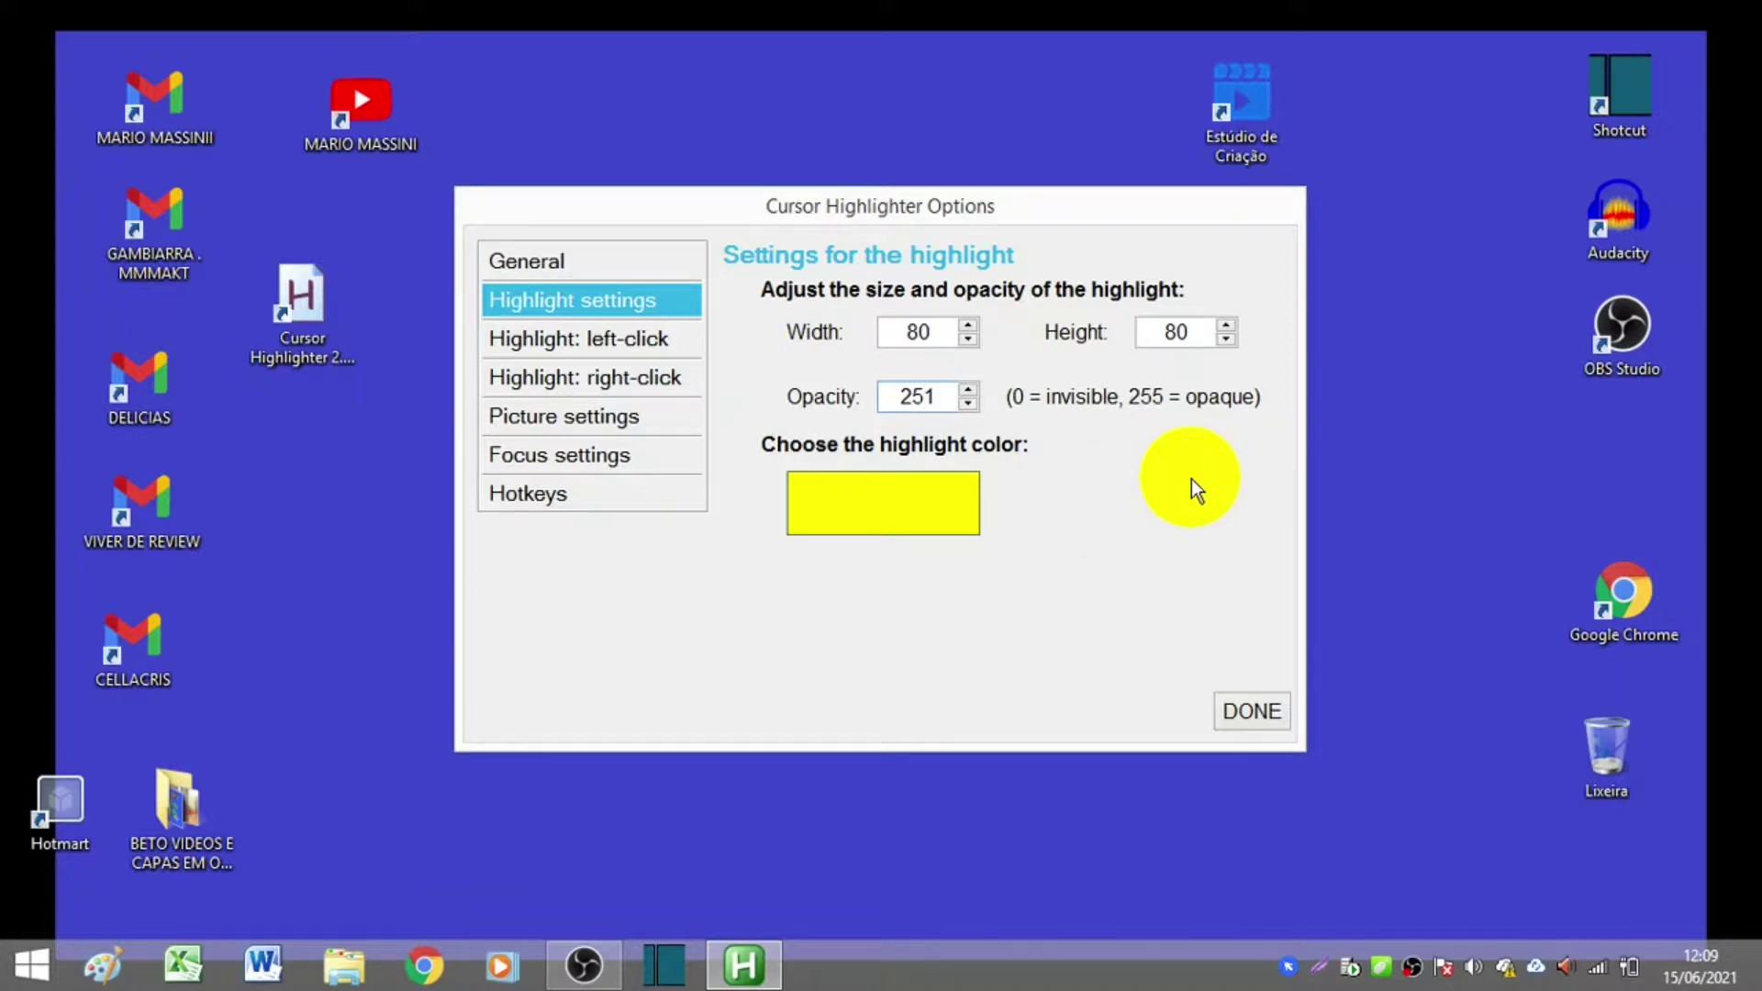
# - Set the highlight's opacity to 150
pyautogui.press('BackSpace')
pyautogui.press('BackSpace')
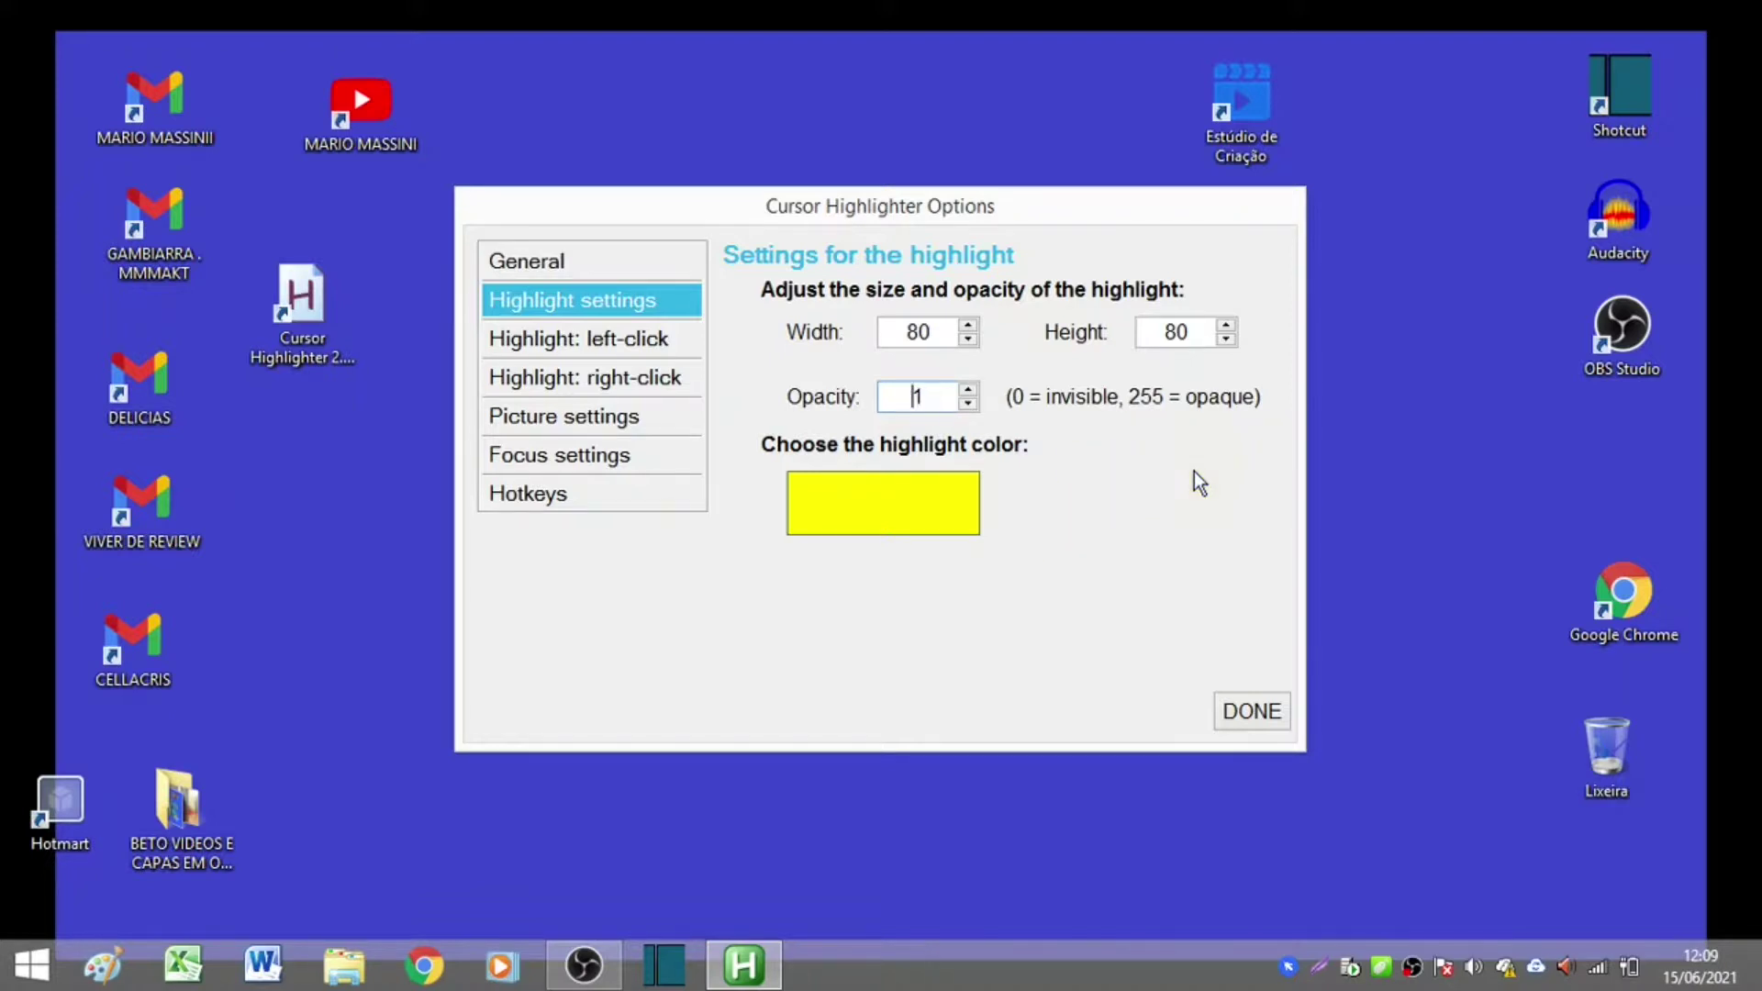
pyautogui.write('51')
pyautogui.press('Delete')
pyautogui.write('0')
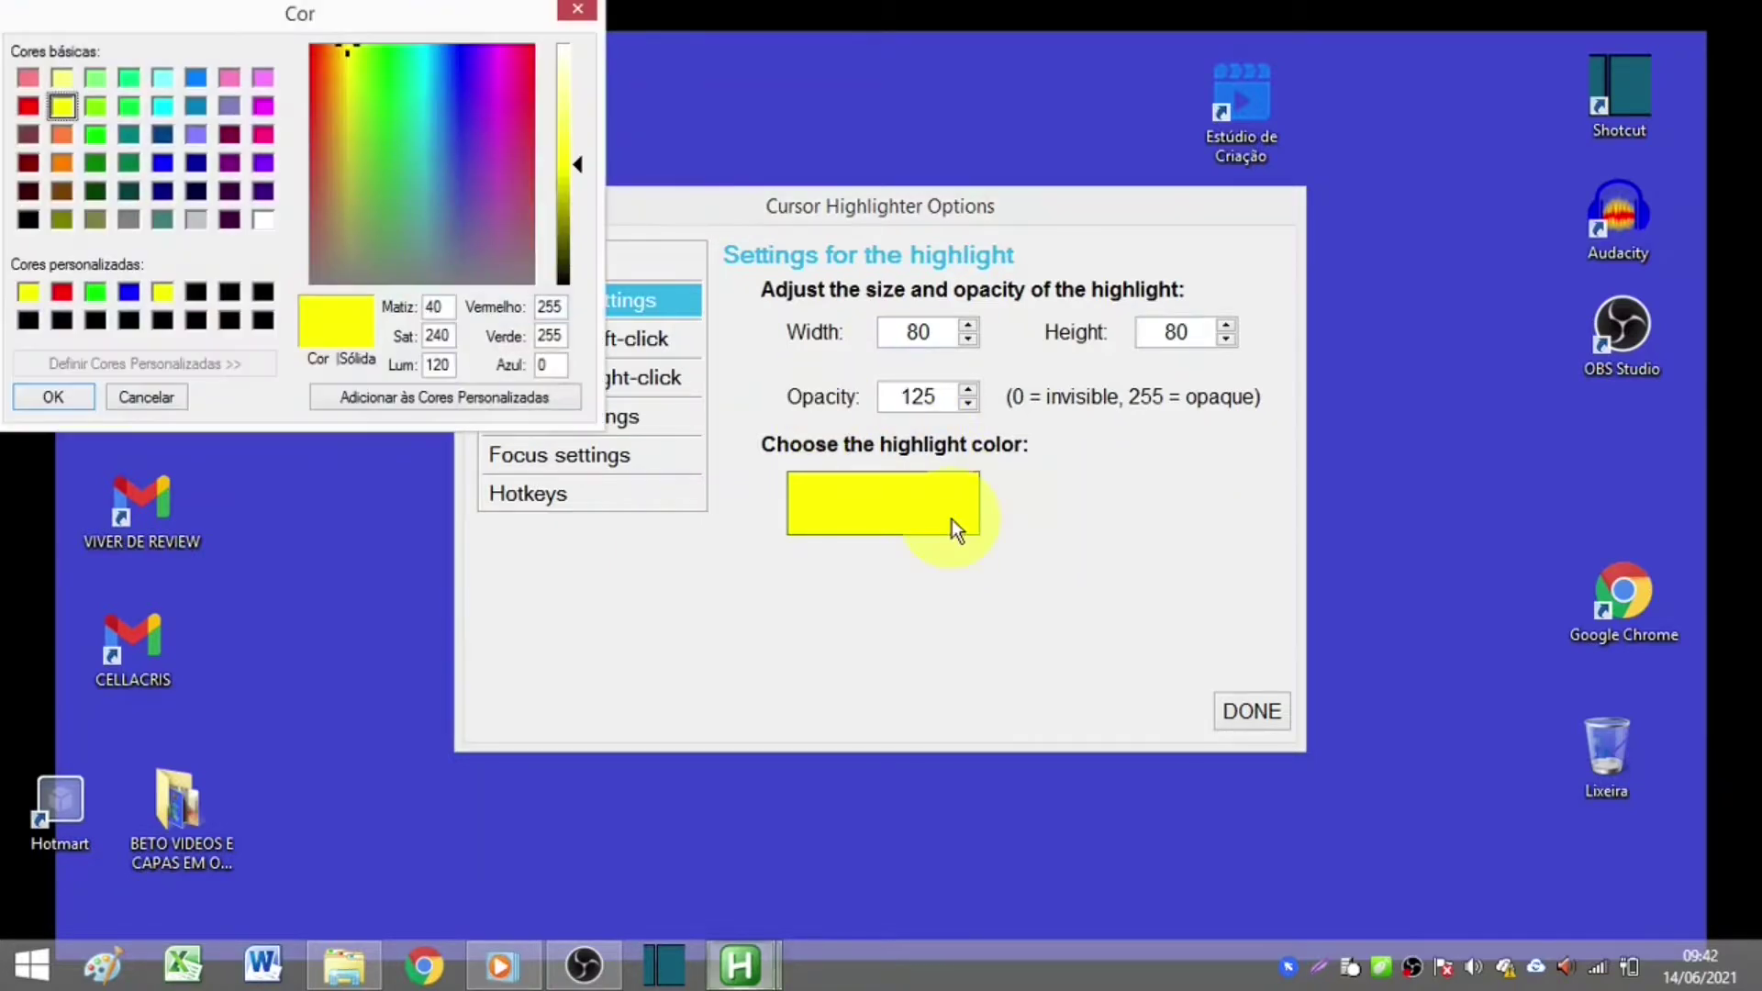
# - Try a blue shade for the highlight color and cancel the color choice
pyautogui.click(315, 74)
pyautogui.click(456, 109)
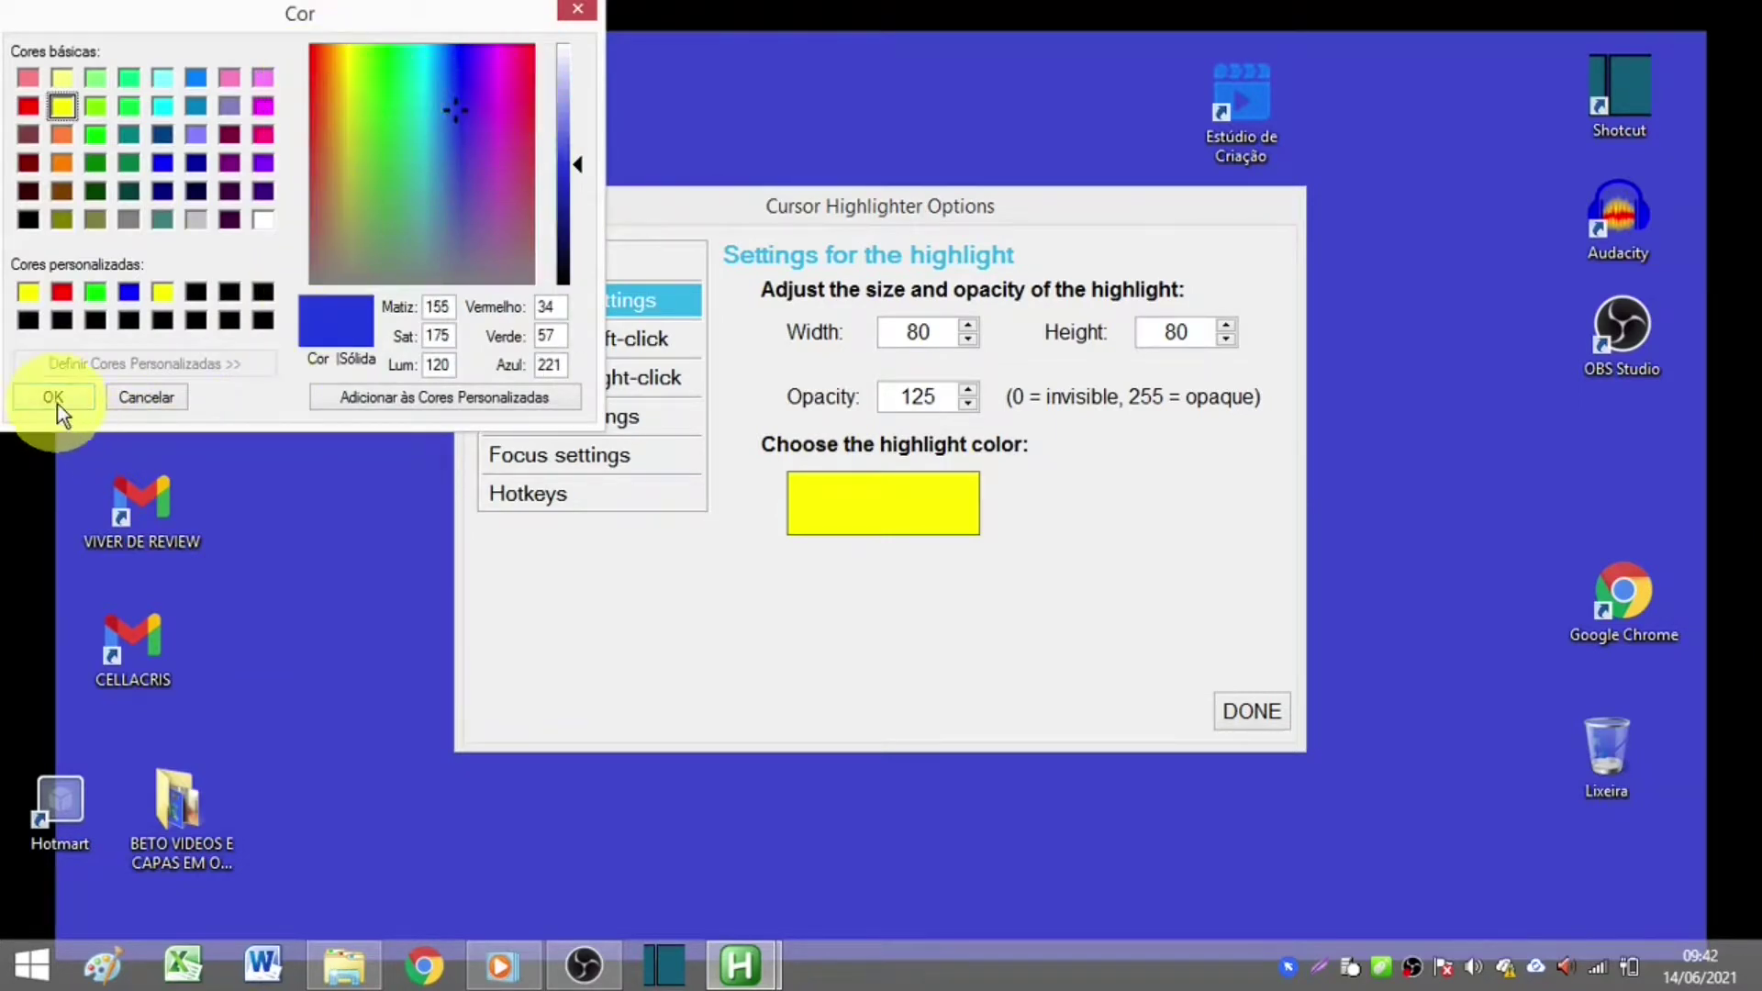
pyautogui.click(165, 405)
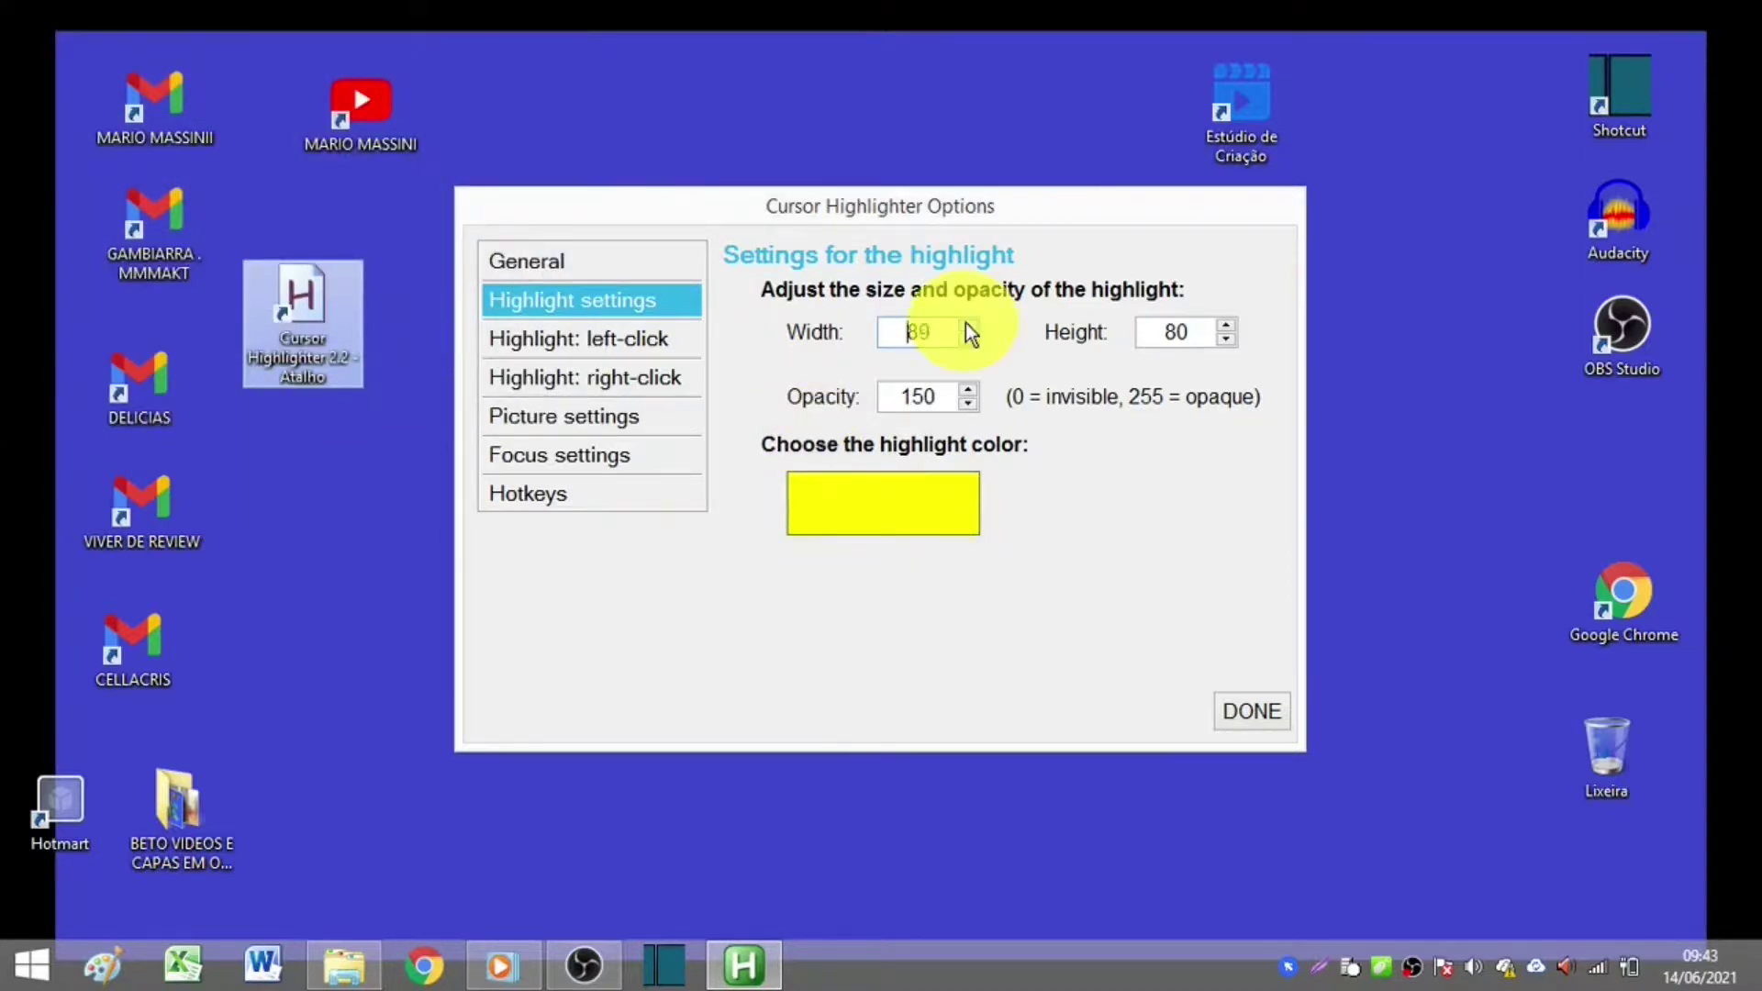
# - Enlarge the highlight by setting both its width and height to 150
pyautogui.click(967, 324)
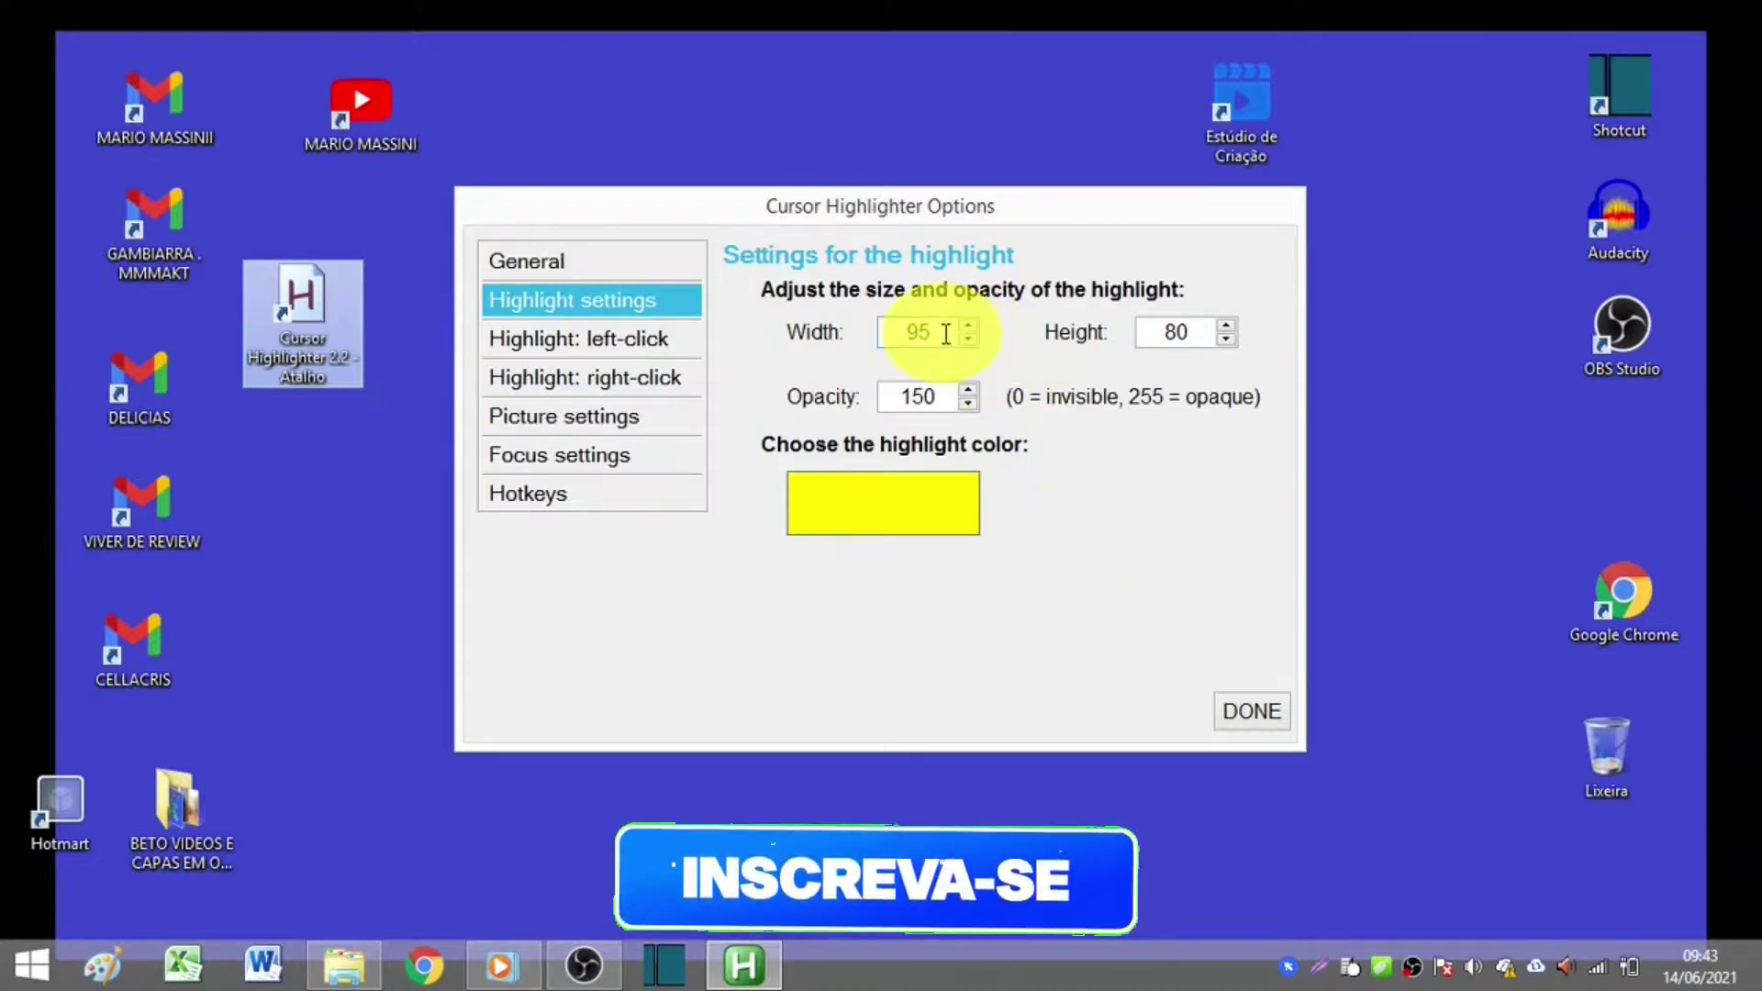
pyautogui.write('150')
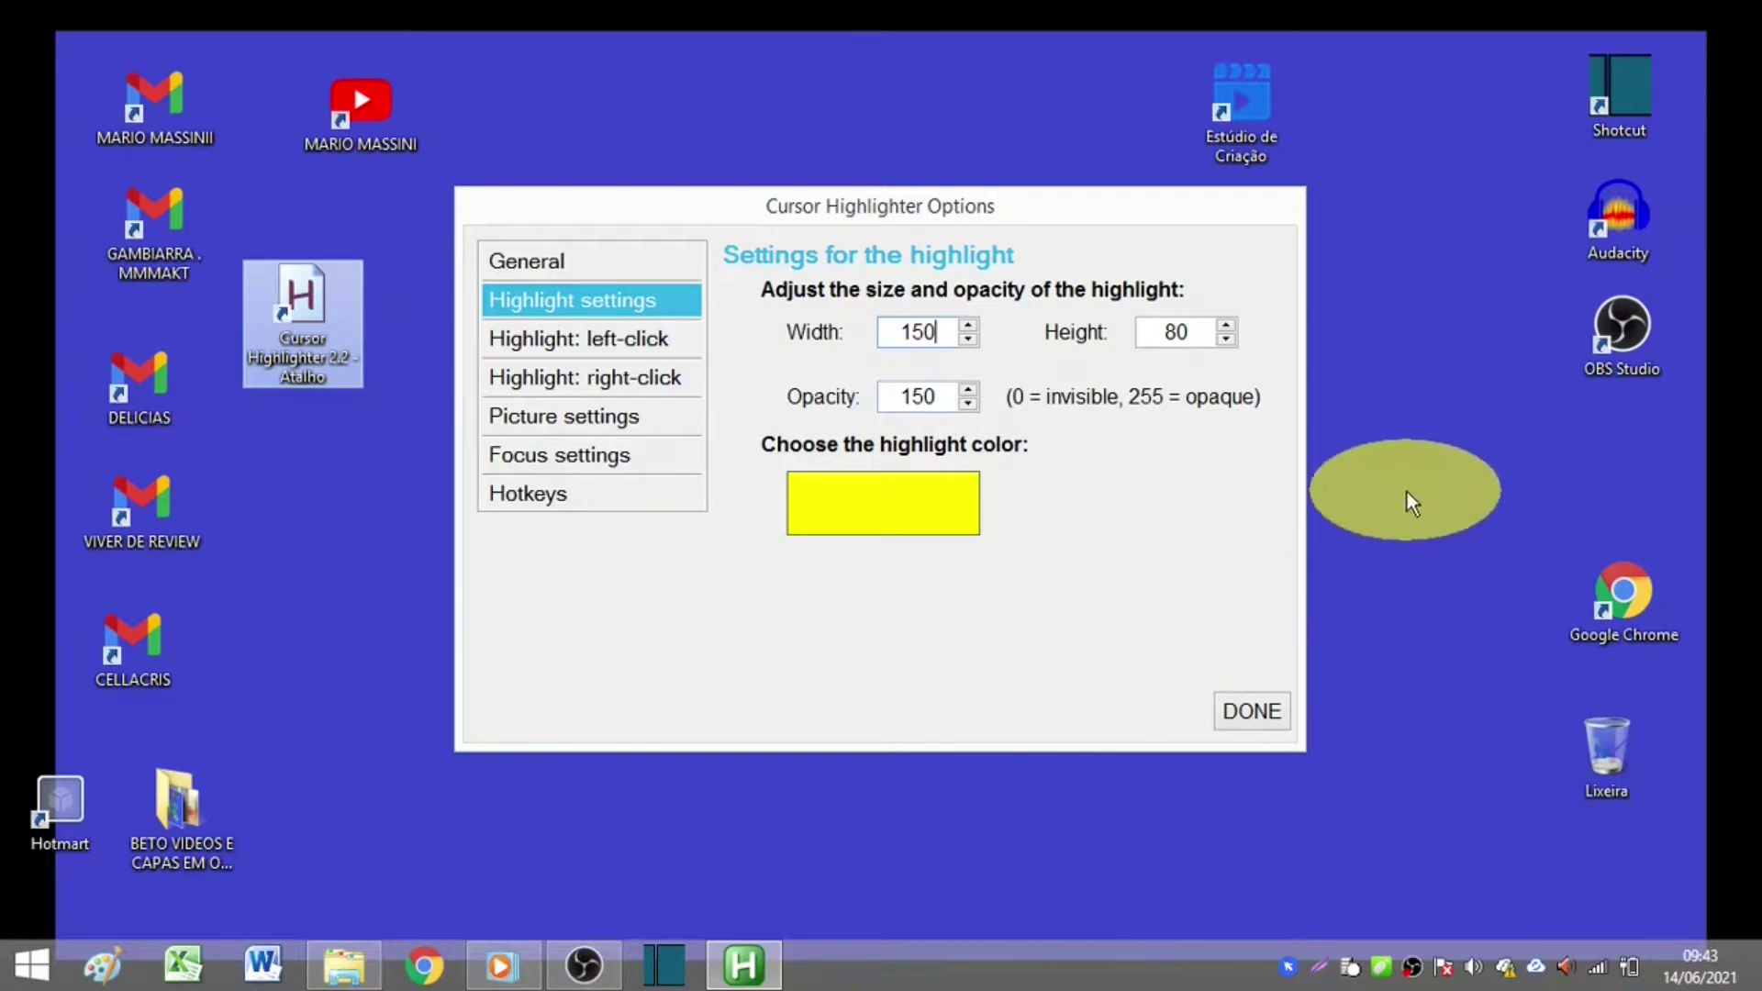
pyautogui.doubleClick(1162, 331)
pyautogui.write('150')
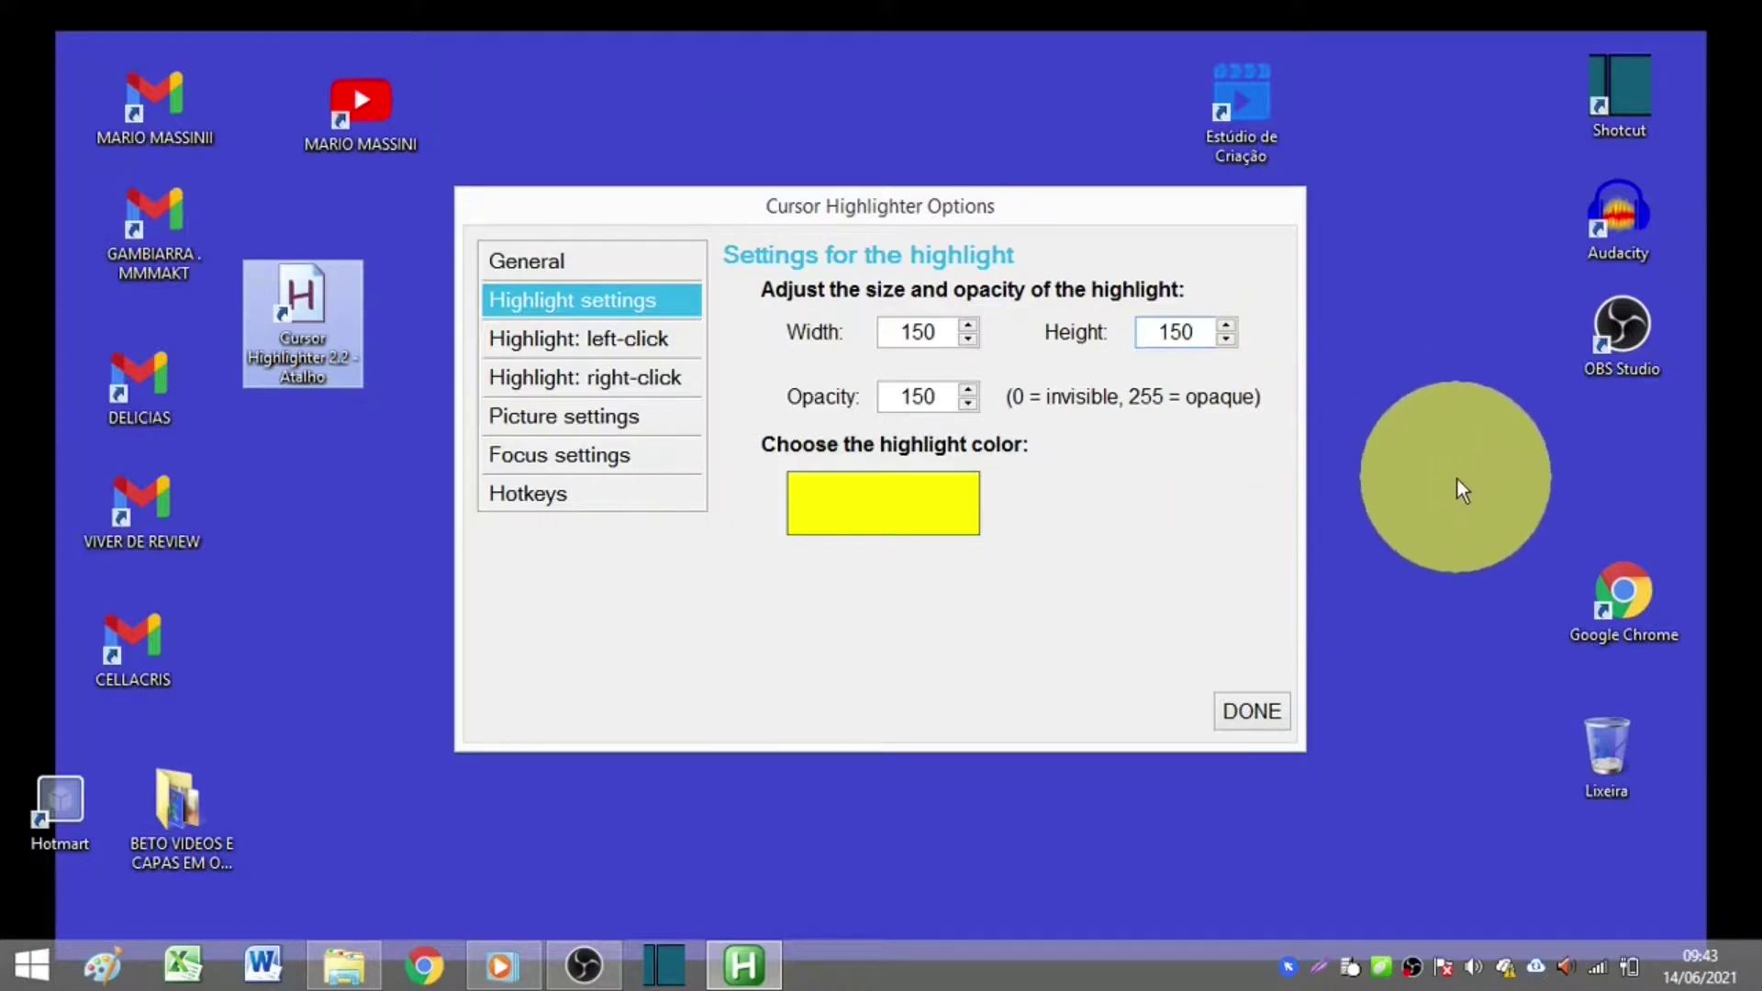
# - Try the highlight at 50 by 50 and settle on a width and height of 100
pyautogui.doubleClick(887, 335)
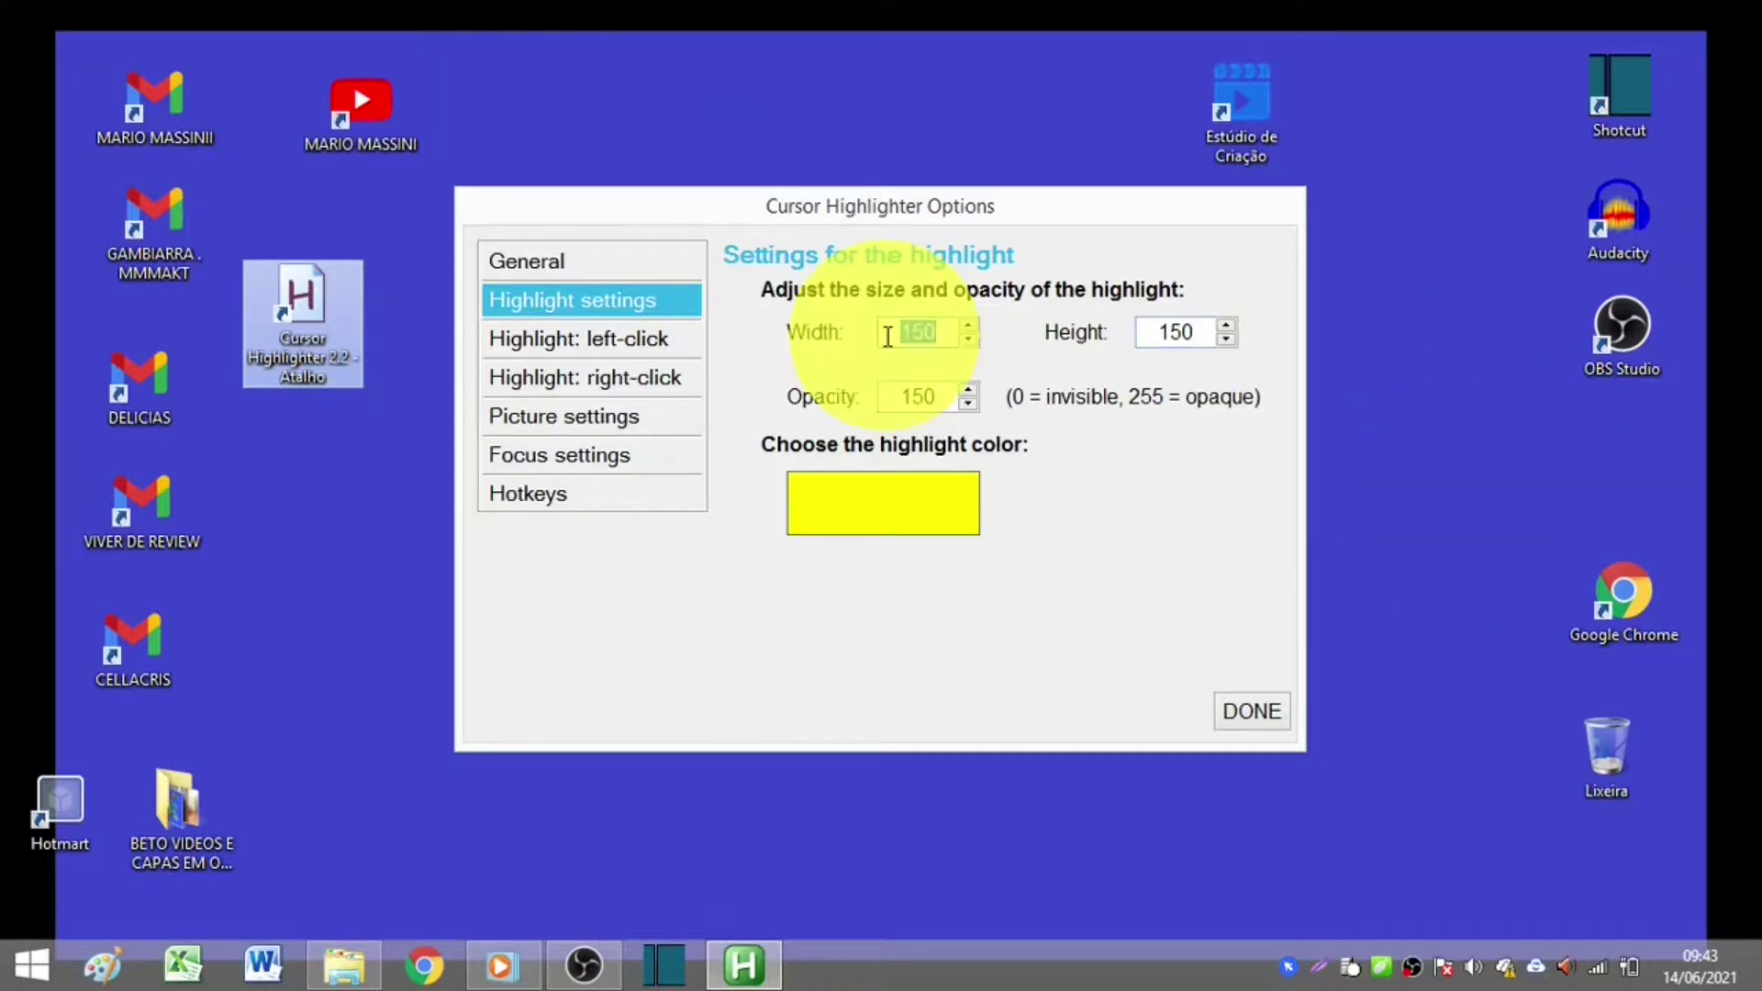
pyautogui.write('50')
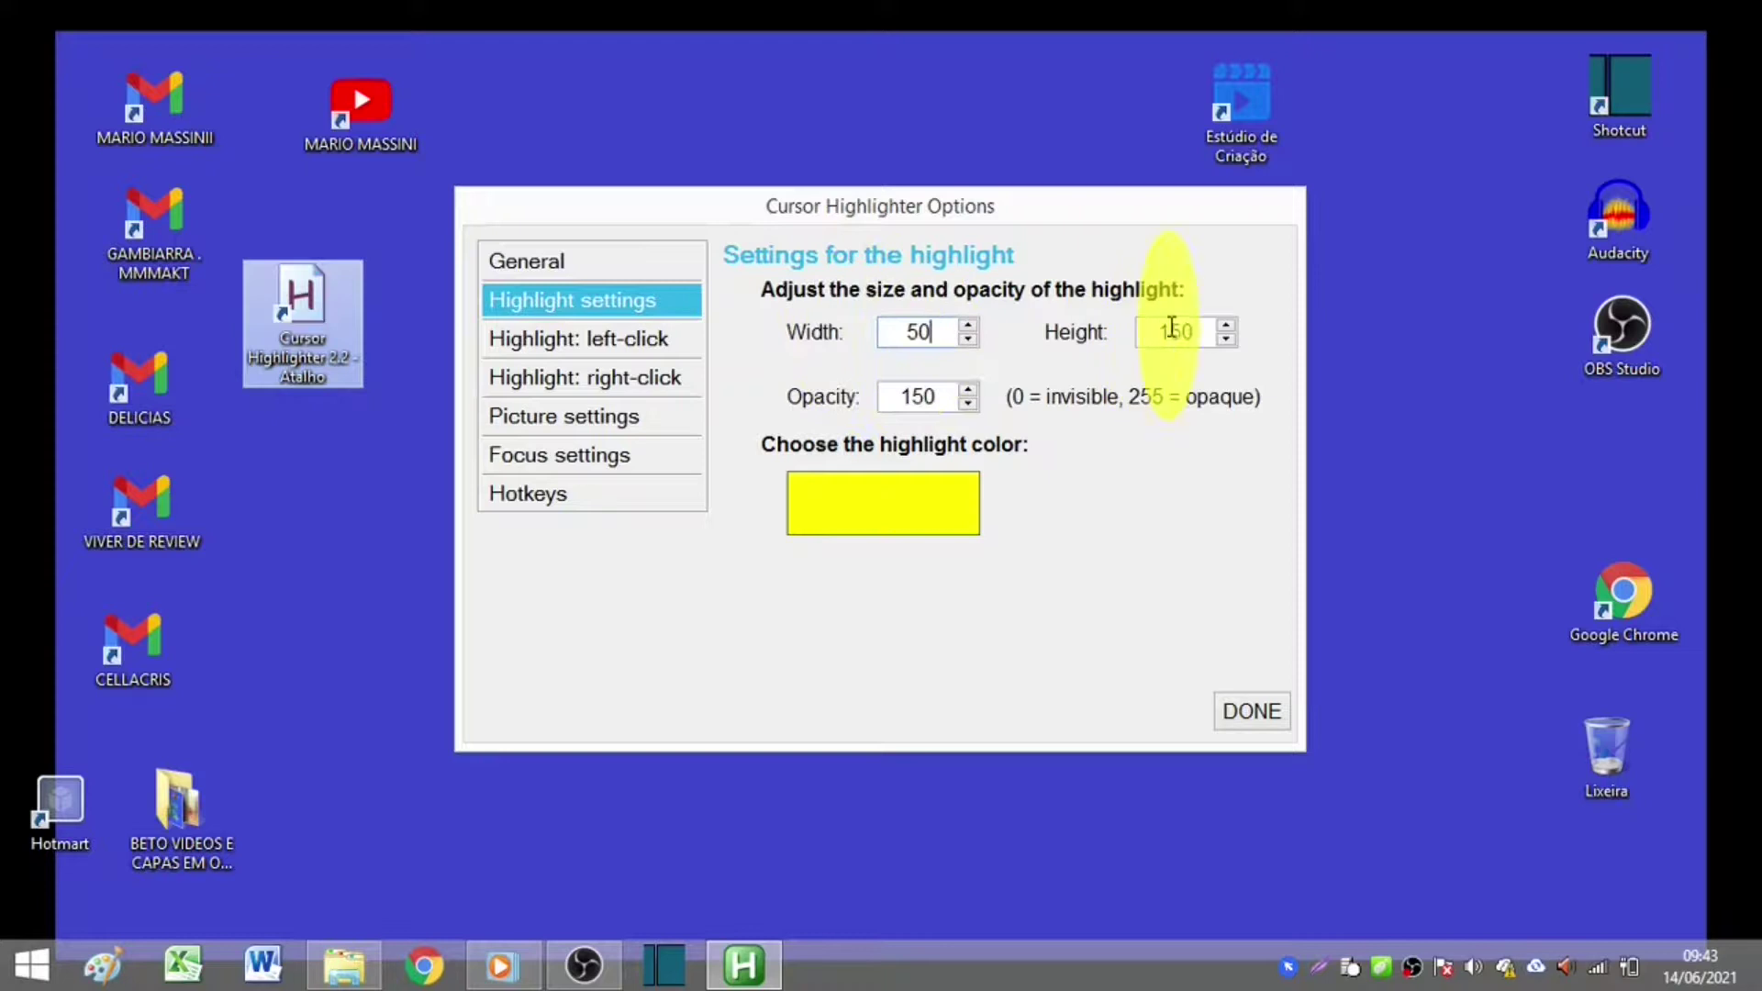
pyautogui.doubleClick(1146, 333)
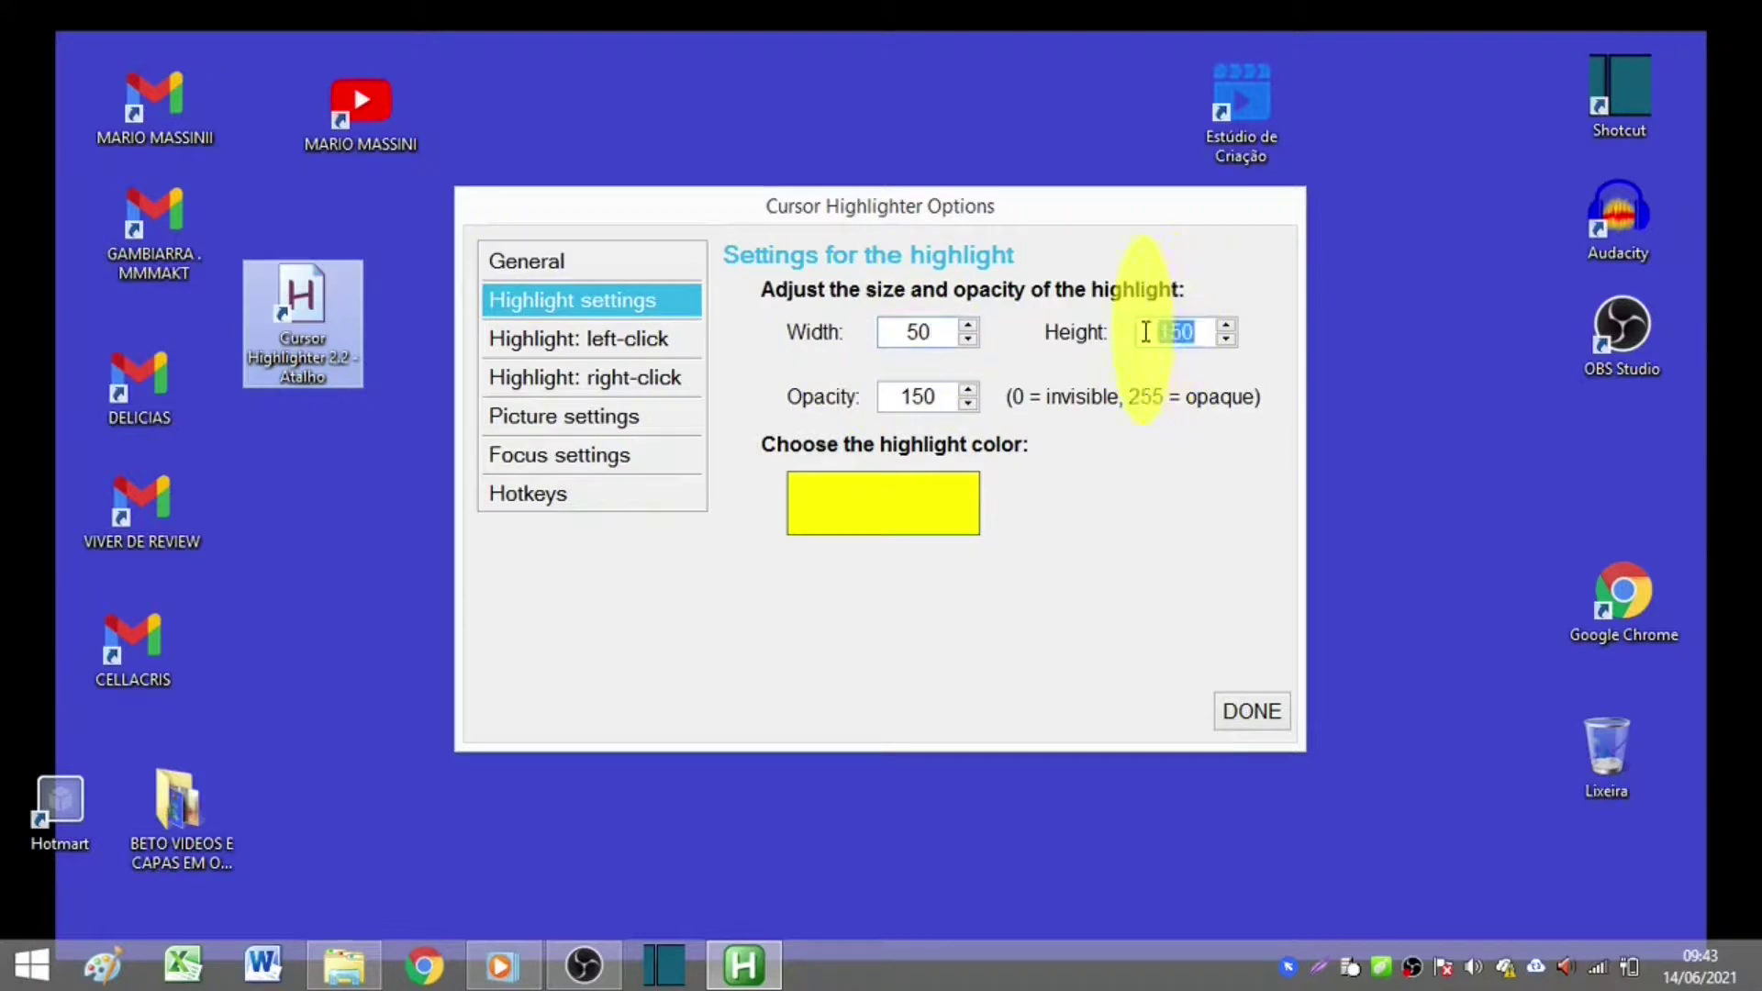
pyautogui.write('50')
pyautogui.doubleClick(1145, 332)
pyautogui.write('100')
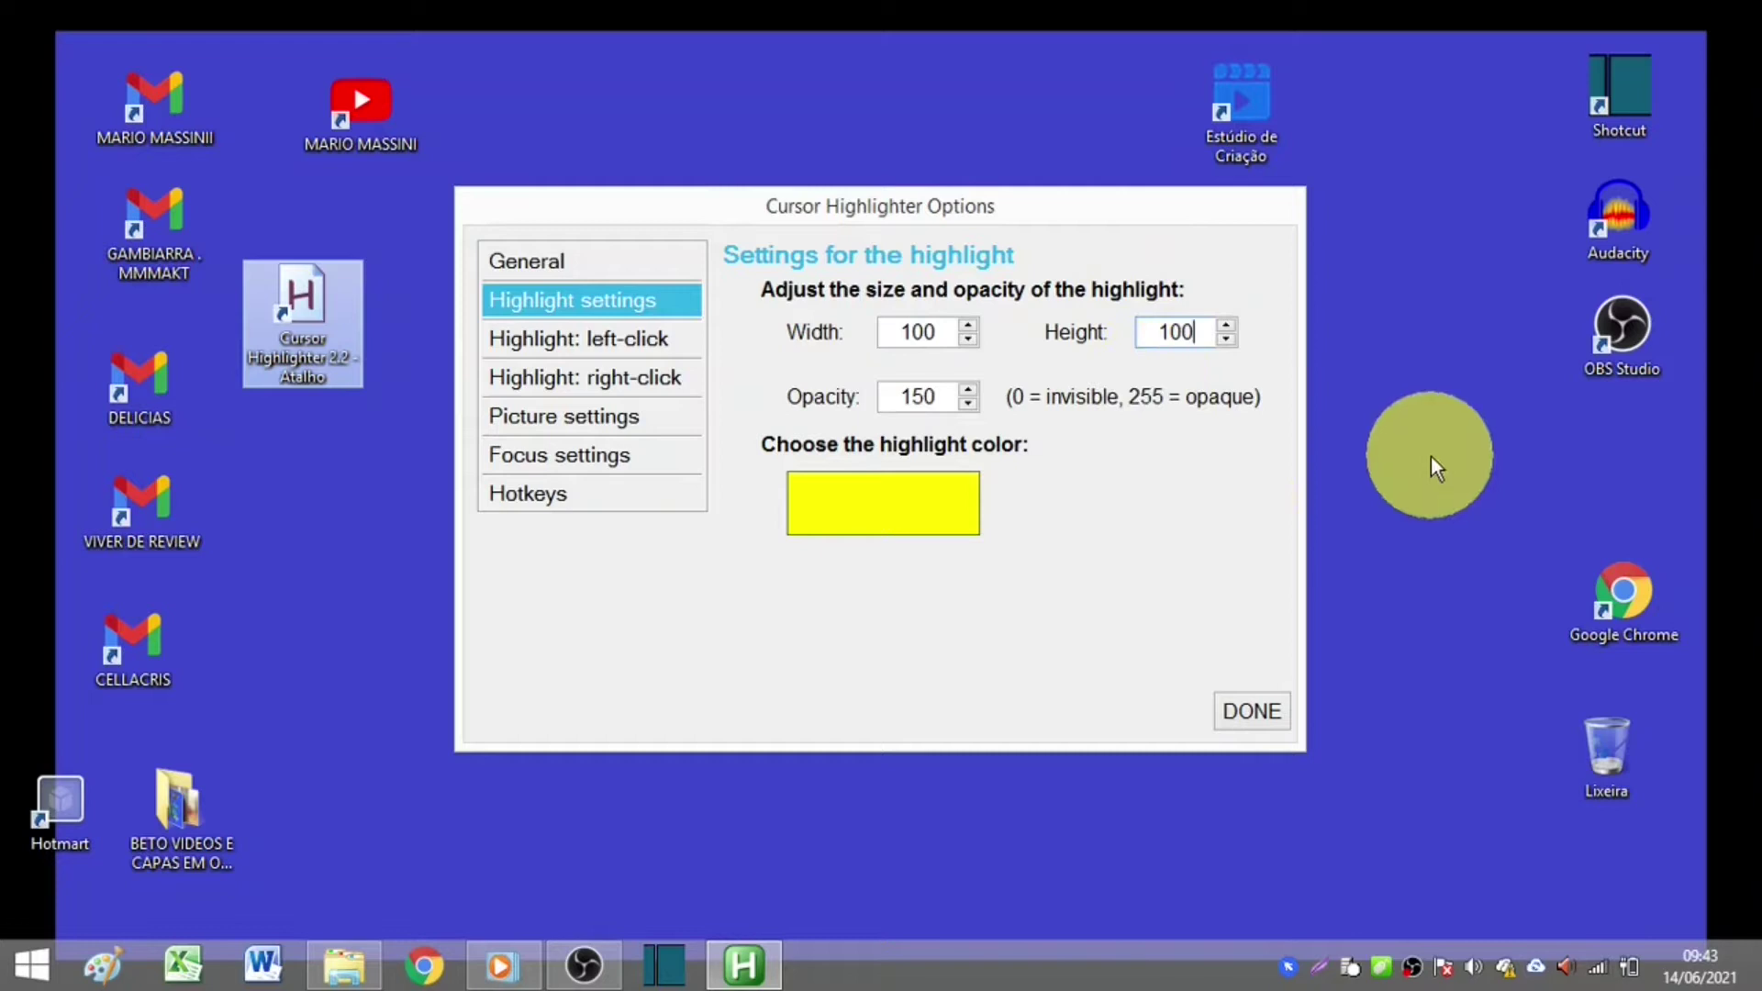
# - Set the left-click action to show a different highlight and accept blue as its color
pyautogui.click(654, 350)
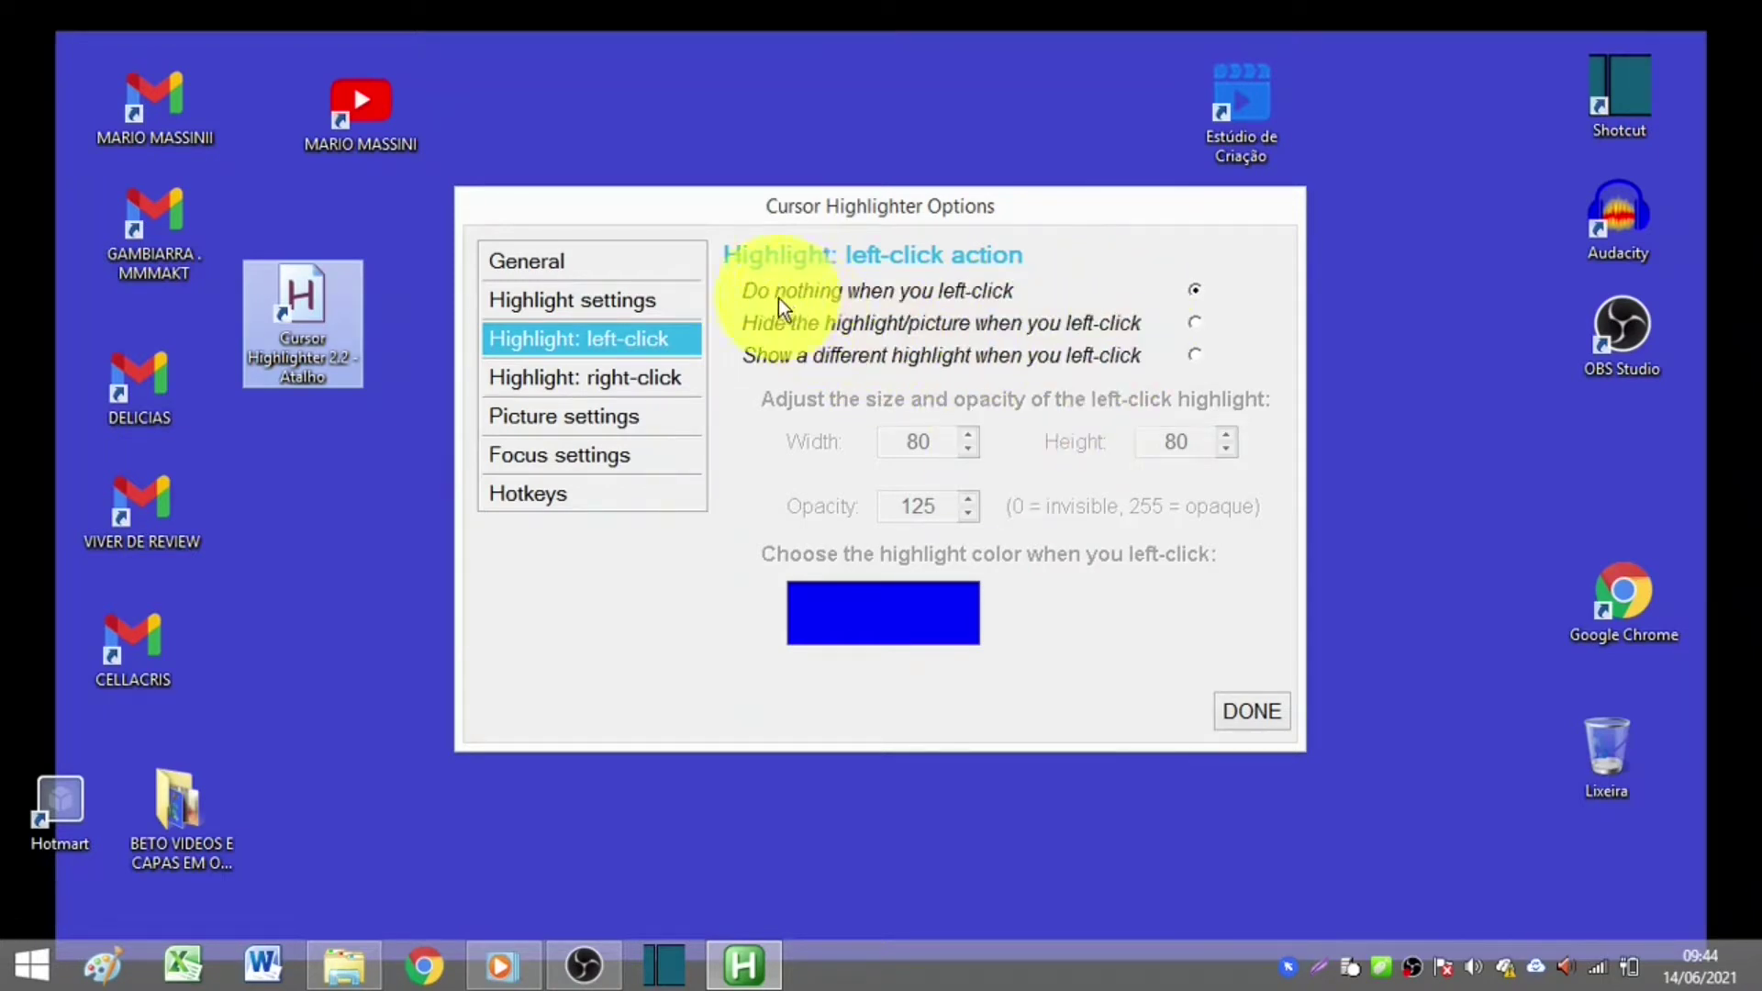
pyautogui.click(1195, 356)
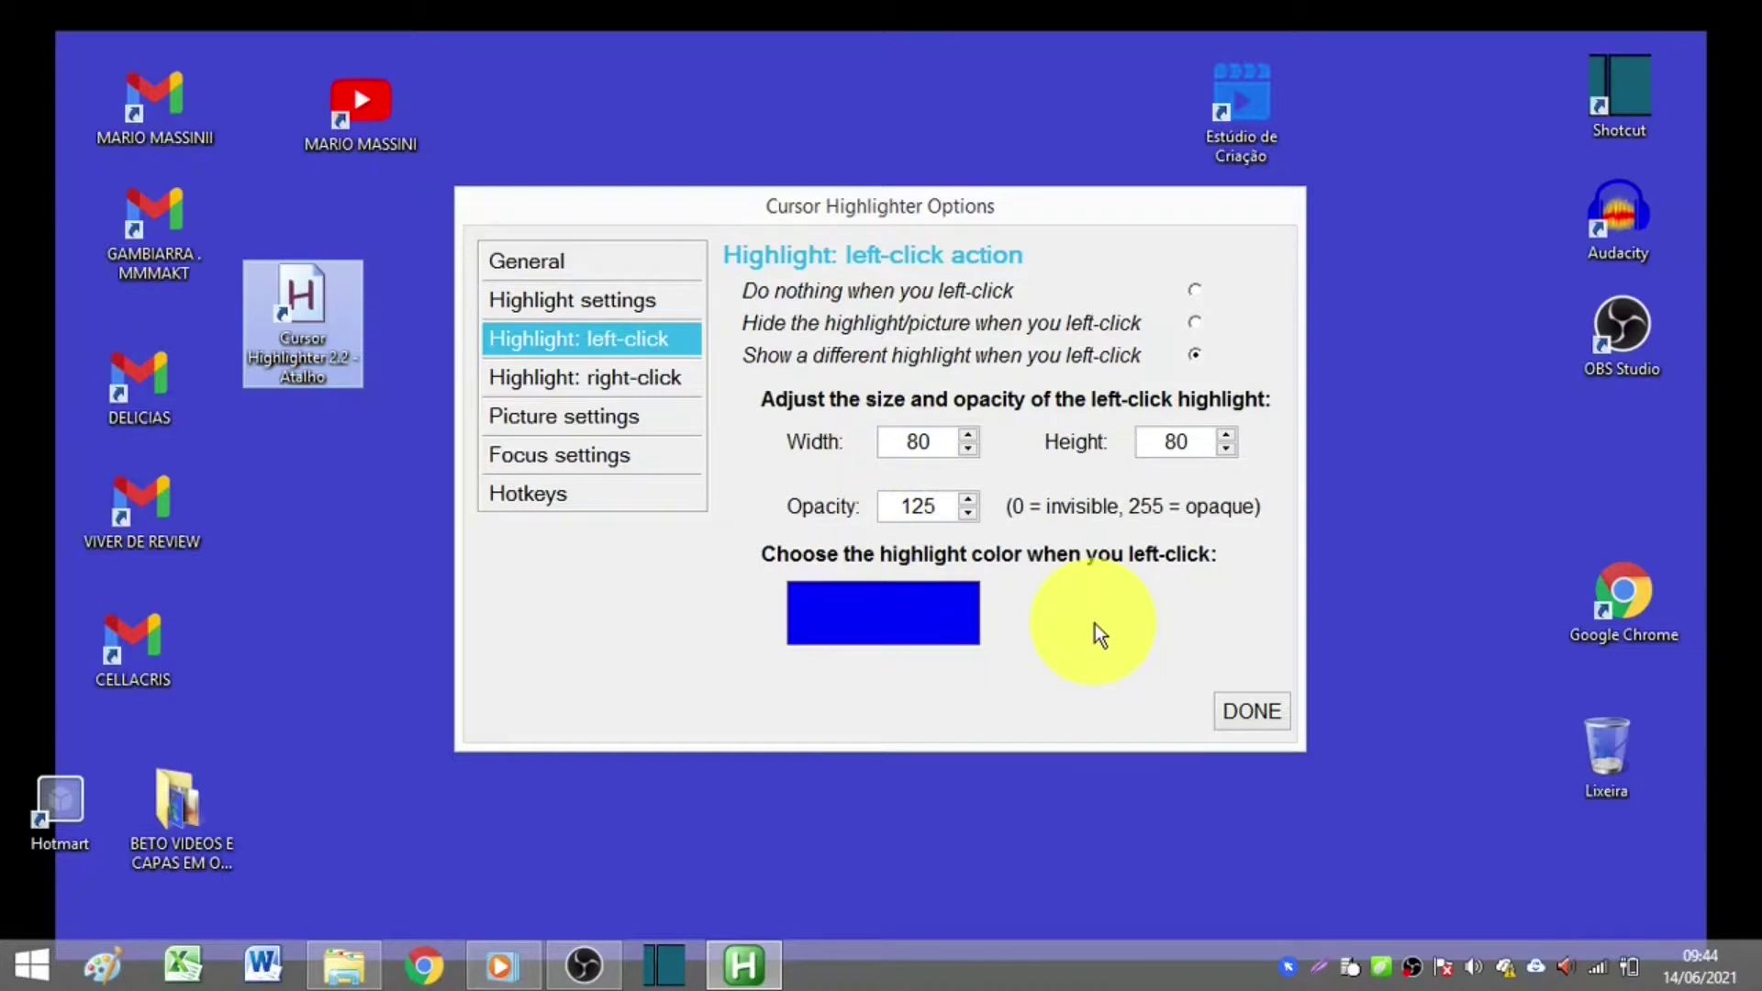
pyautogui.click(947, 608)
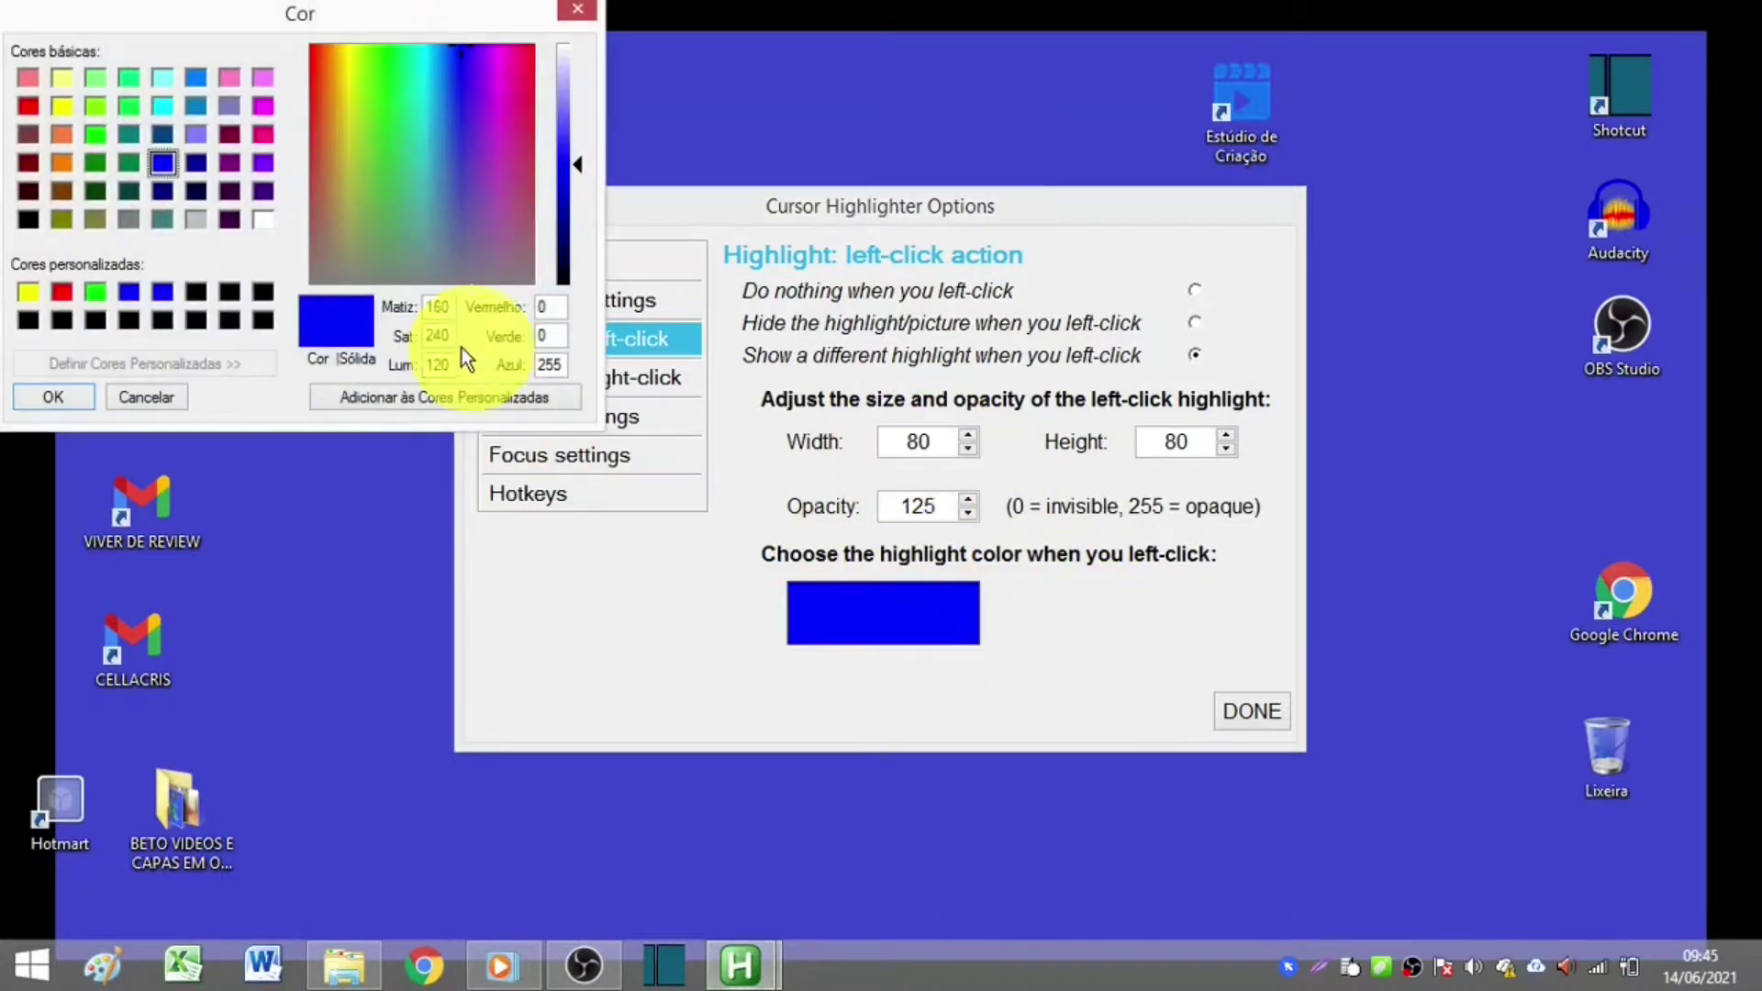
pyautogui.click(53, 396)
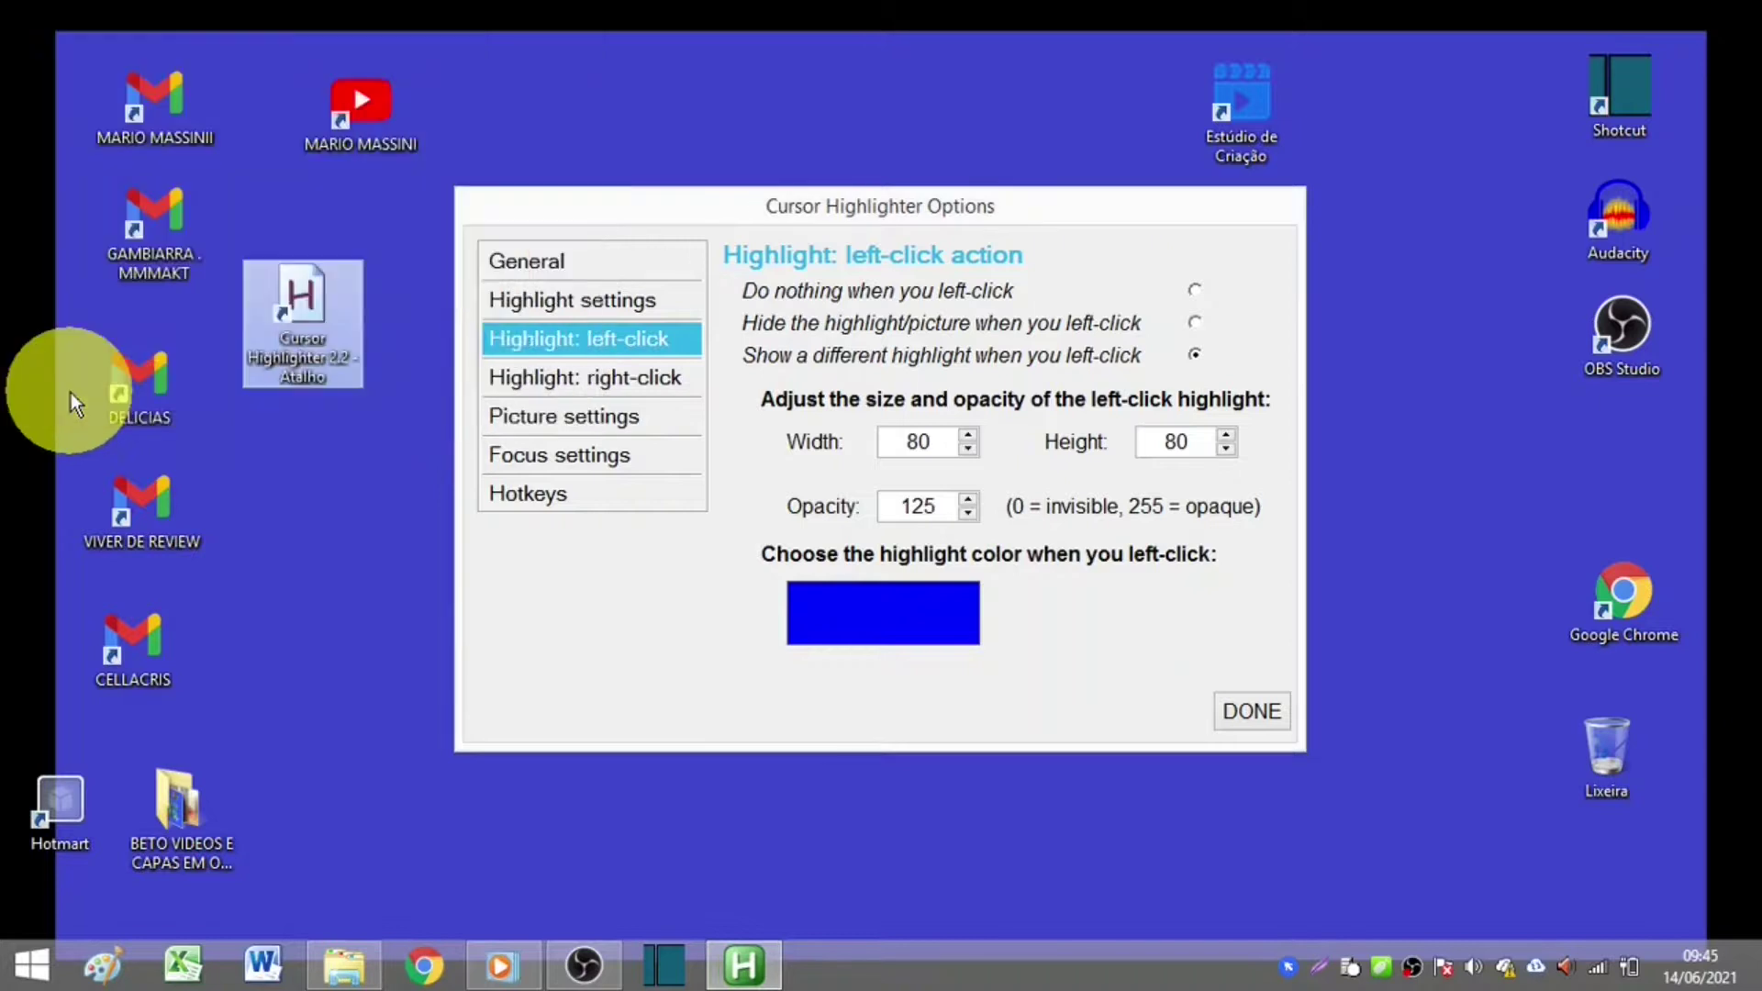
# - Test the blue left-click highlight on an empty area of the options window
pyautogui.click(1141, 534)
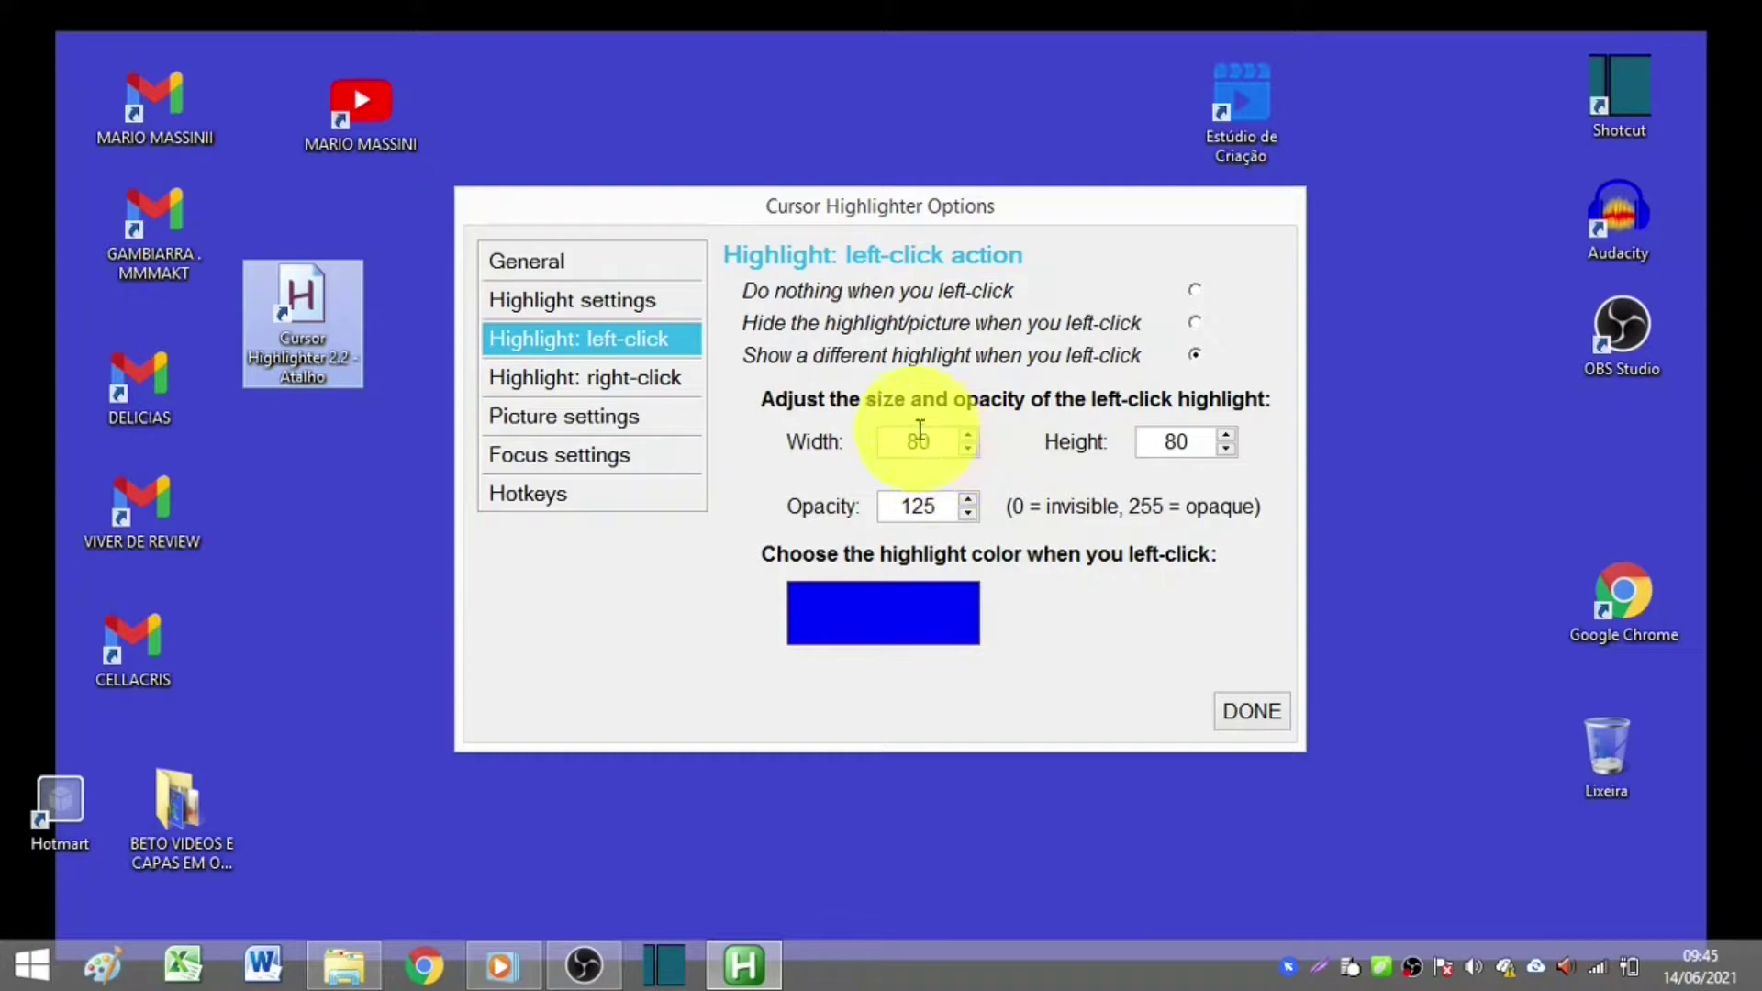
pyautogui.click(1129, 566)
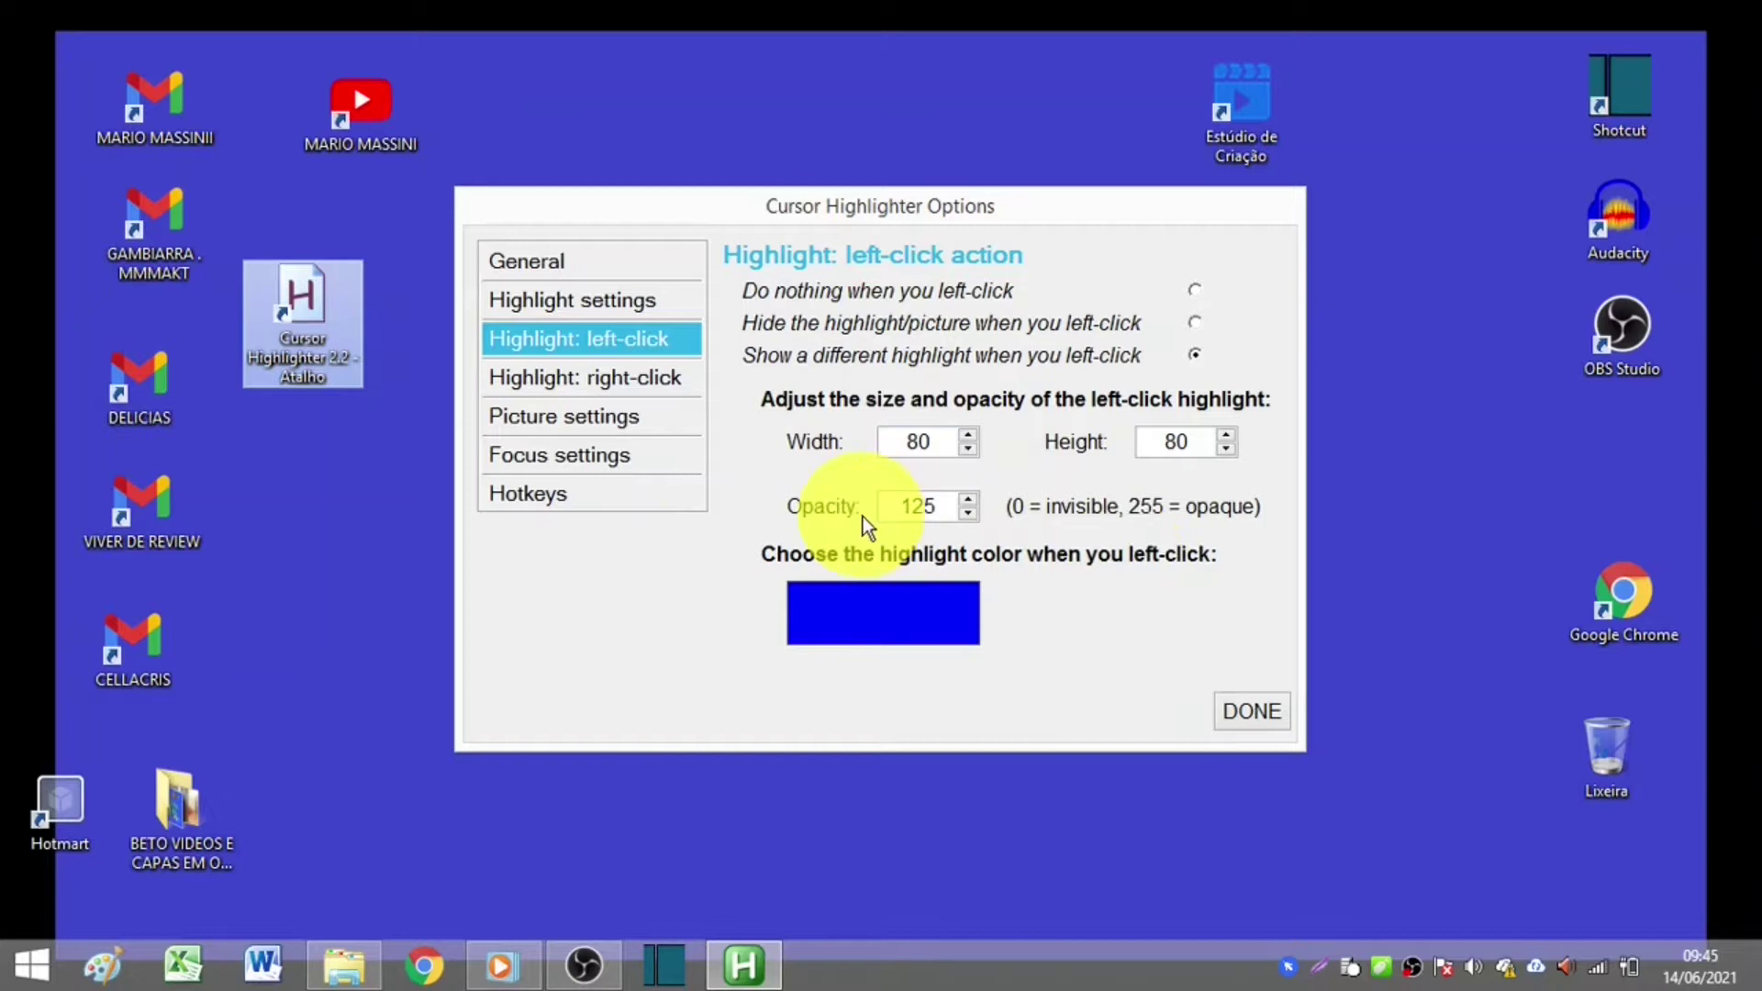
pyautogui.click(1128, 568)
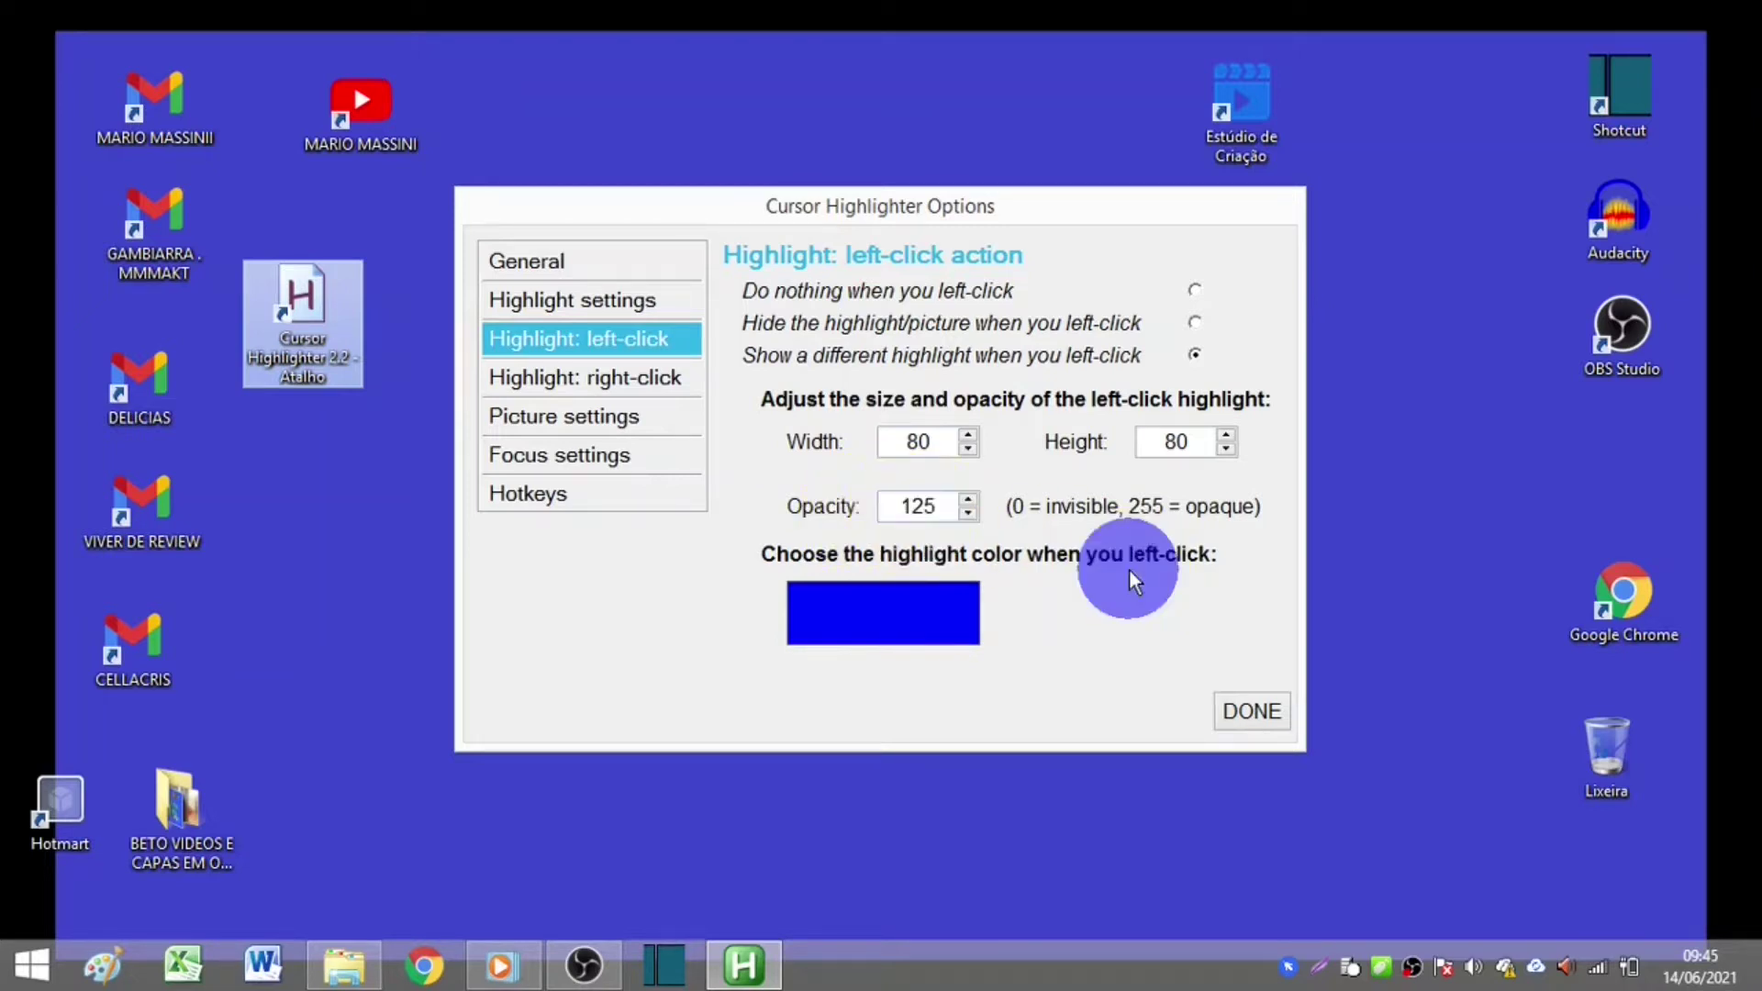
pyautogui.moveTo(1130, 570)
pyautogui.mouseDown()
pyautogui.moveTo(963, 322)
pyautogui.moveTo(1037, 342)
pyautogui.moveTo(1050, 383)
pyautogui.moveTo(1019, 344)
pyautogui.moveTo(1110, 408)
pyautogui.moveTo(1073, 596)
pyautogui.mouseUp()
# - Switch the left-click action to do nothing and back to showing a different highlight
pyautogui.click(1193, 292)
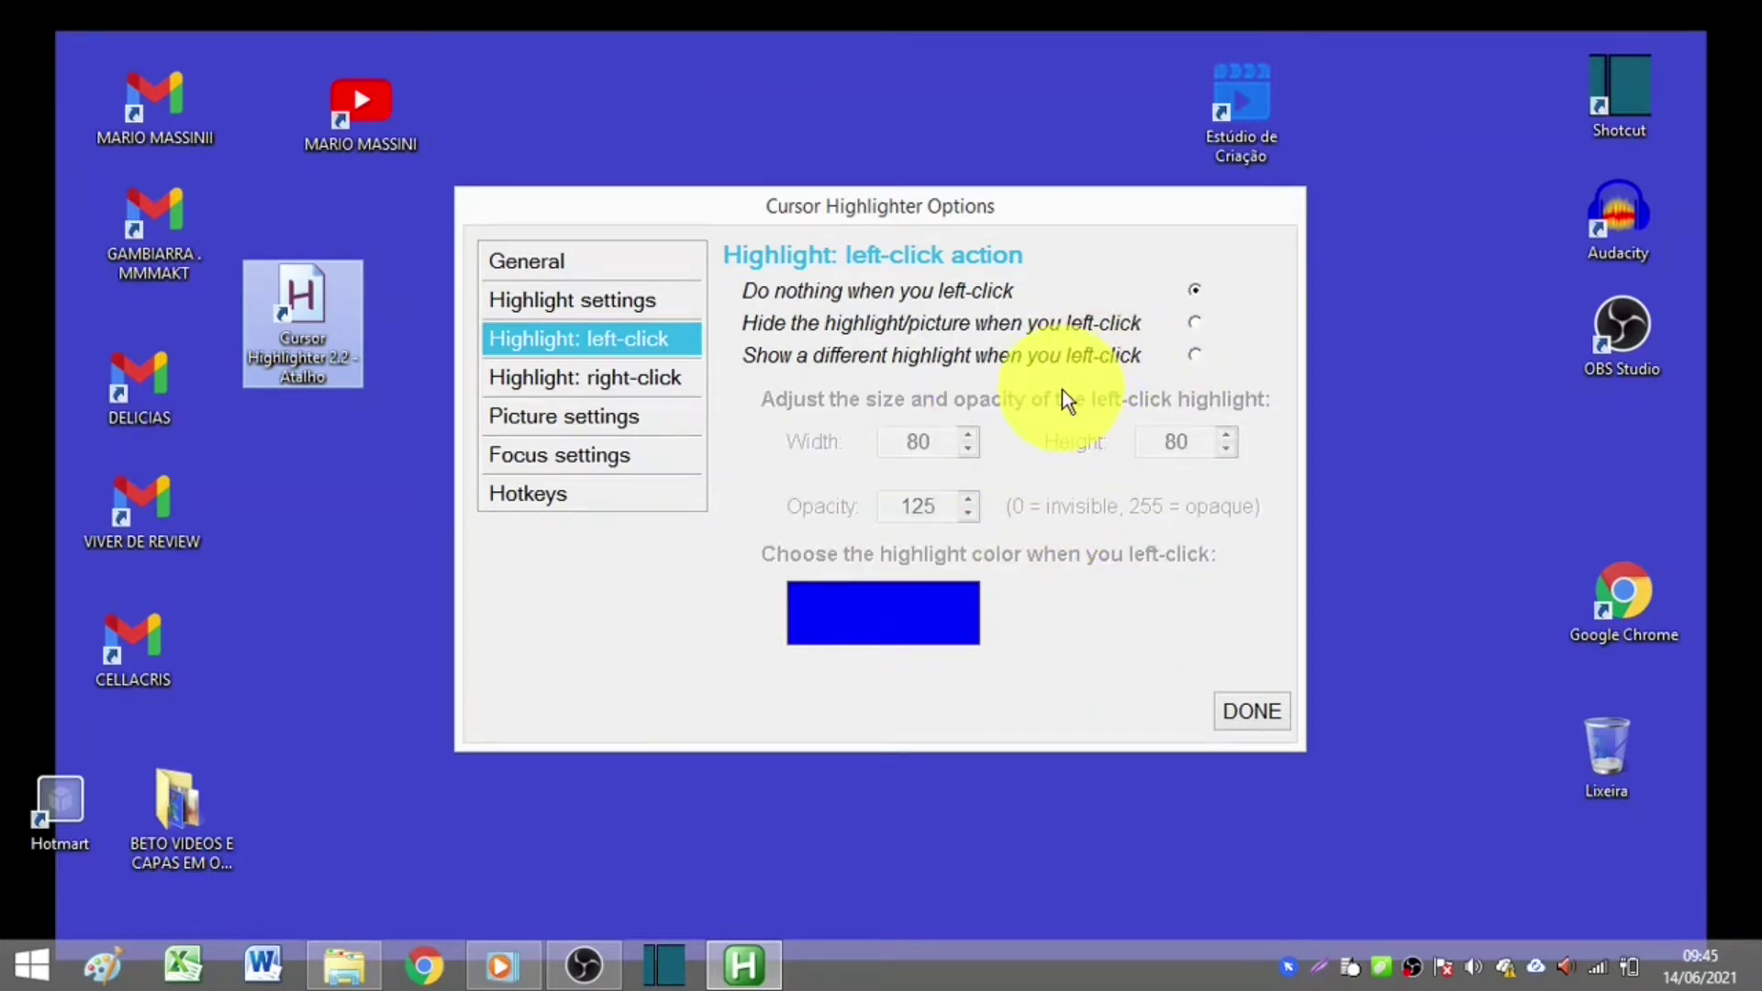
pyautogui.click(1193, 358)
pyautogui.click(1038, 485)
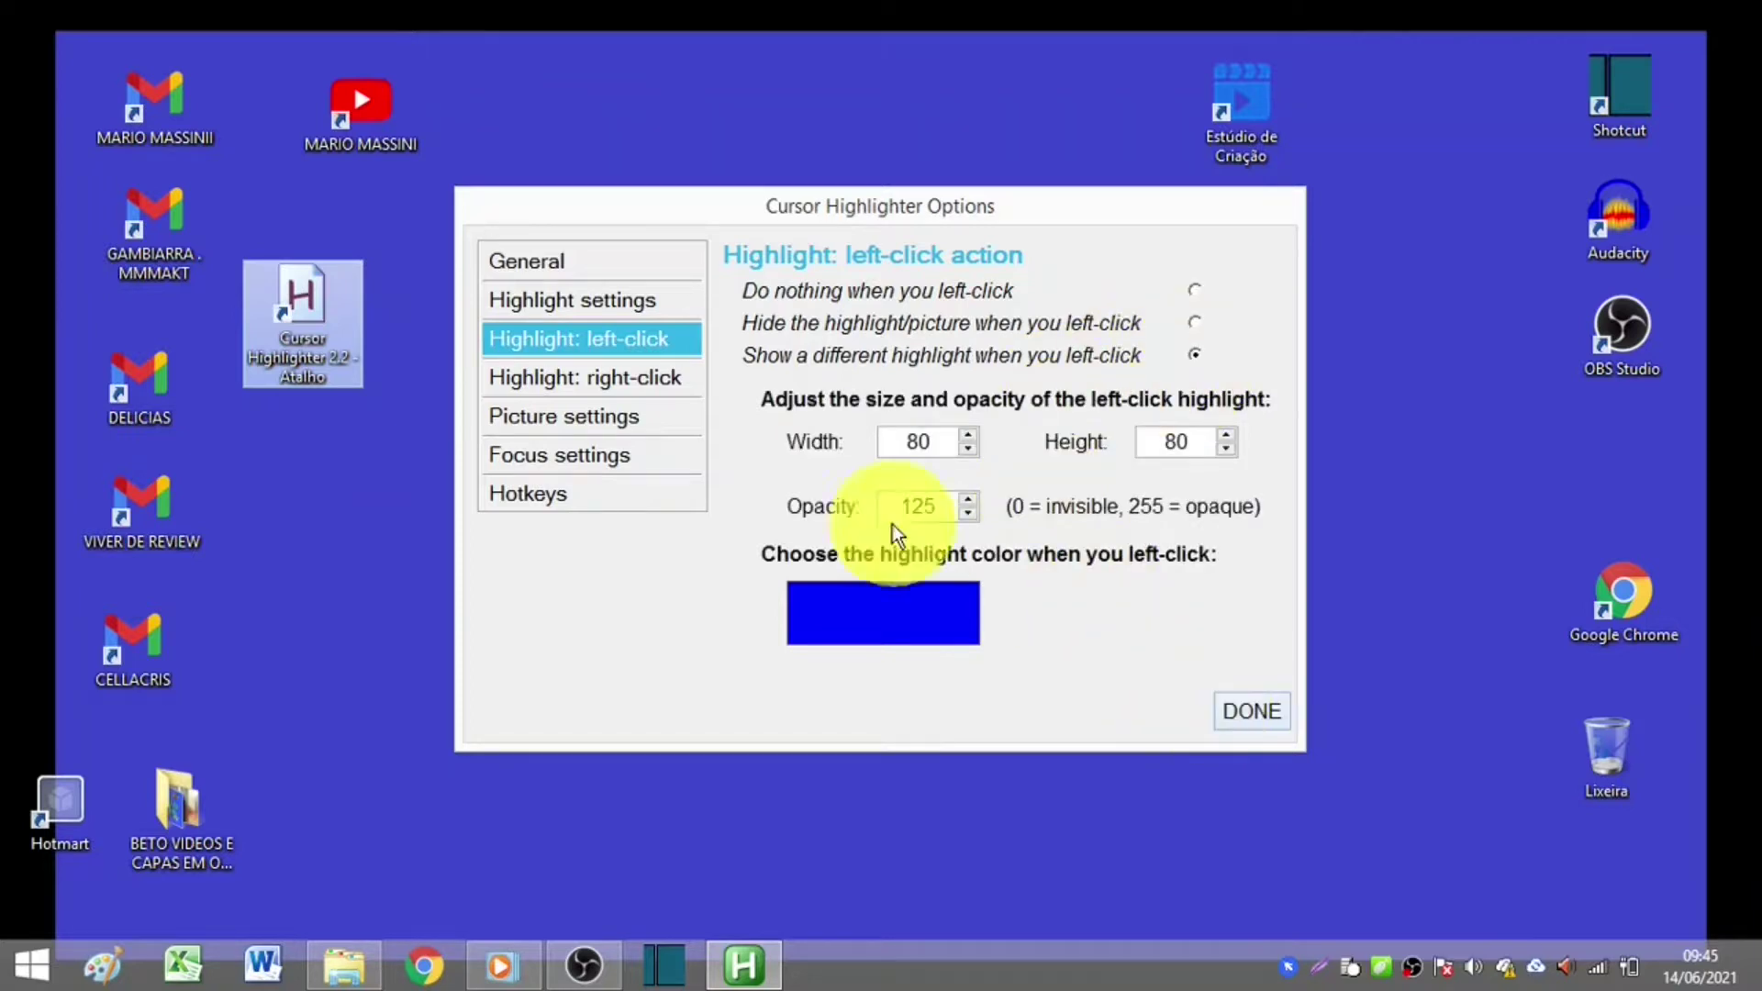
# - Set the right-click action to show a different highlight and accept red as its color
pyautogui.click(662, 380)
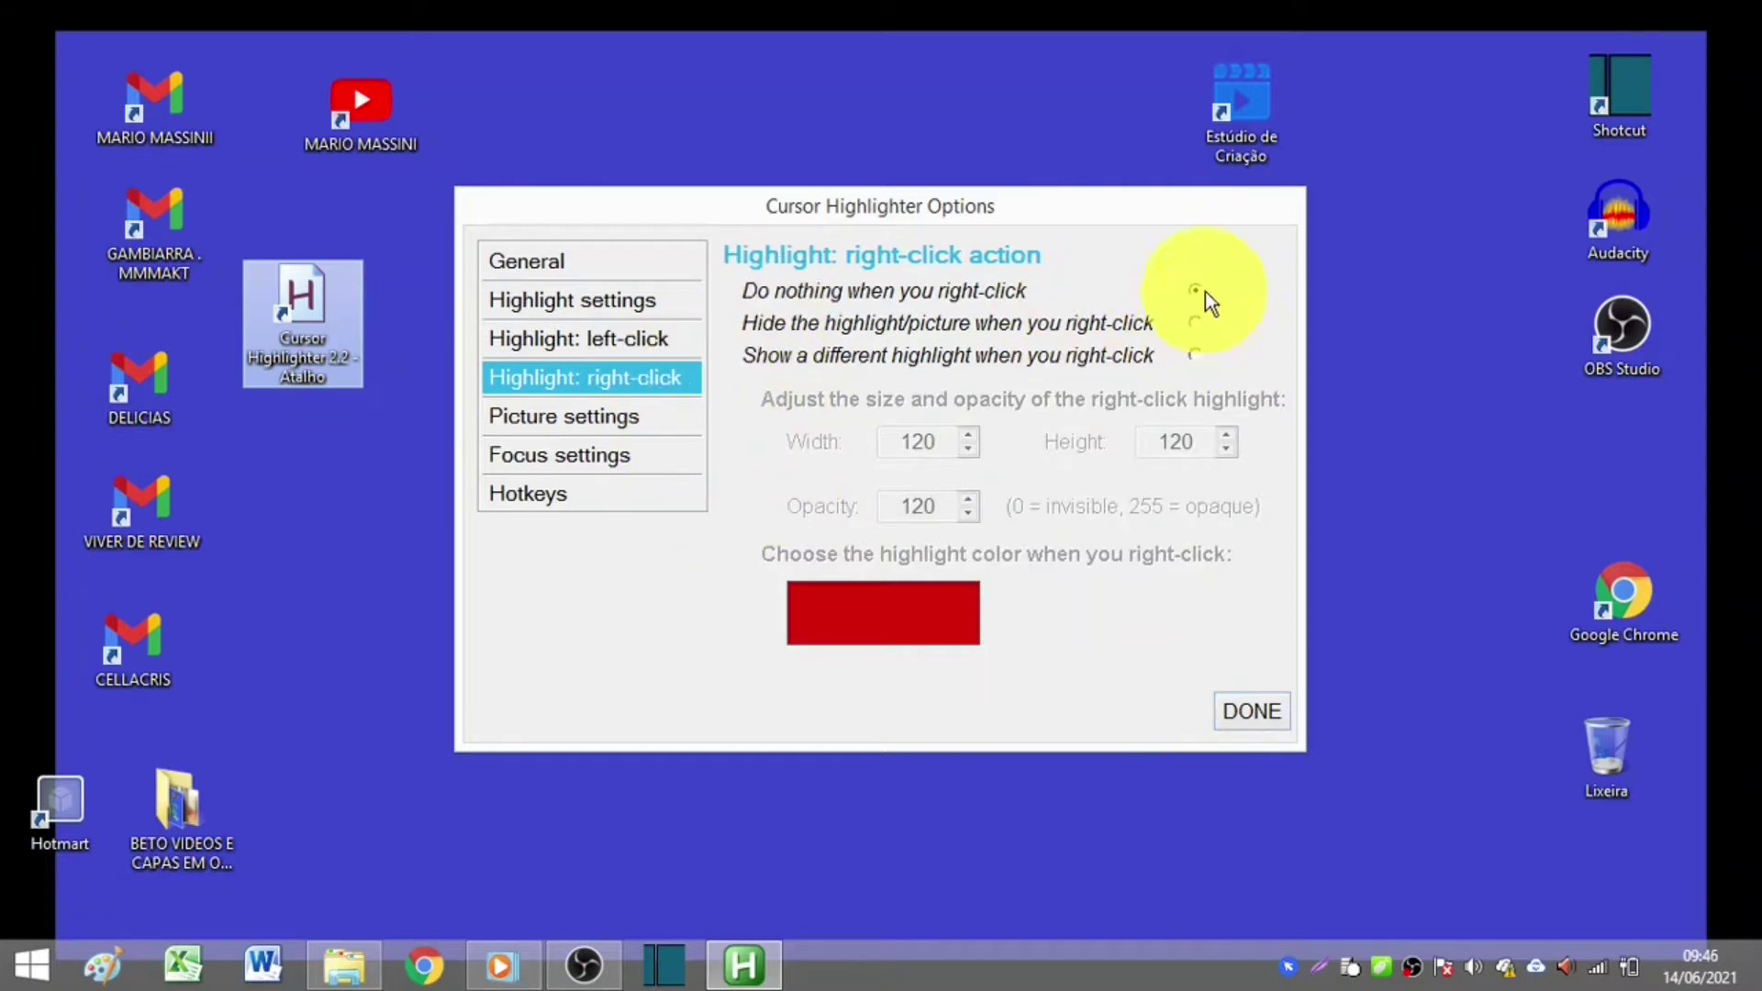
pyautogui.click(1192, 357)
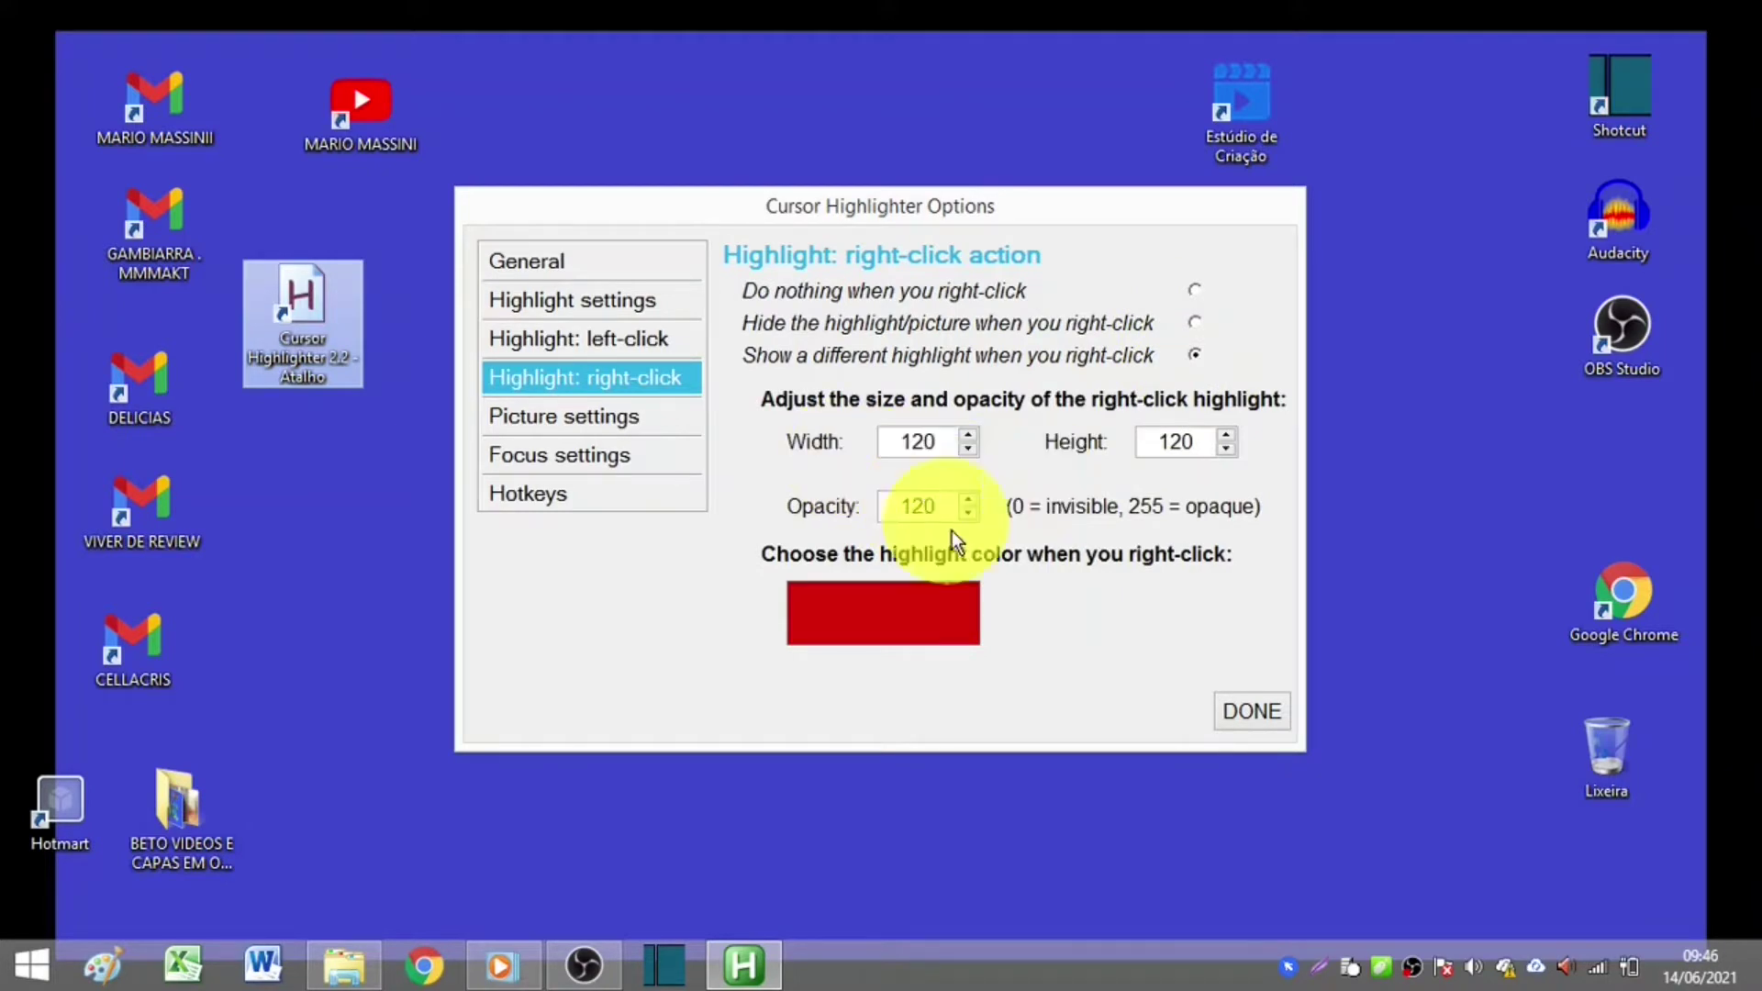
pyautogui.click(923, 620)
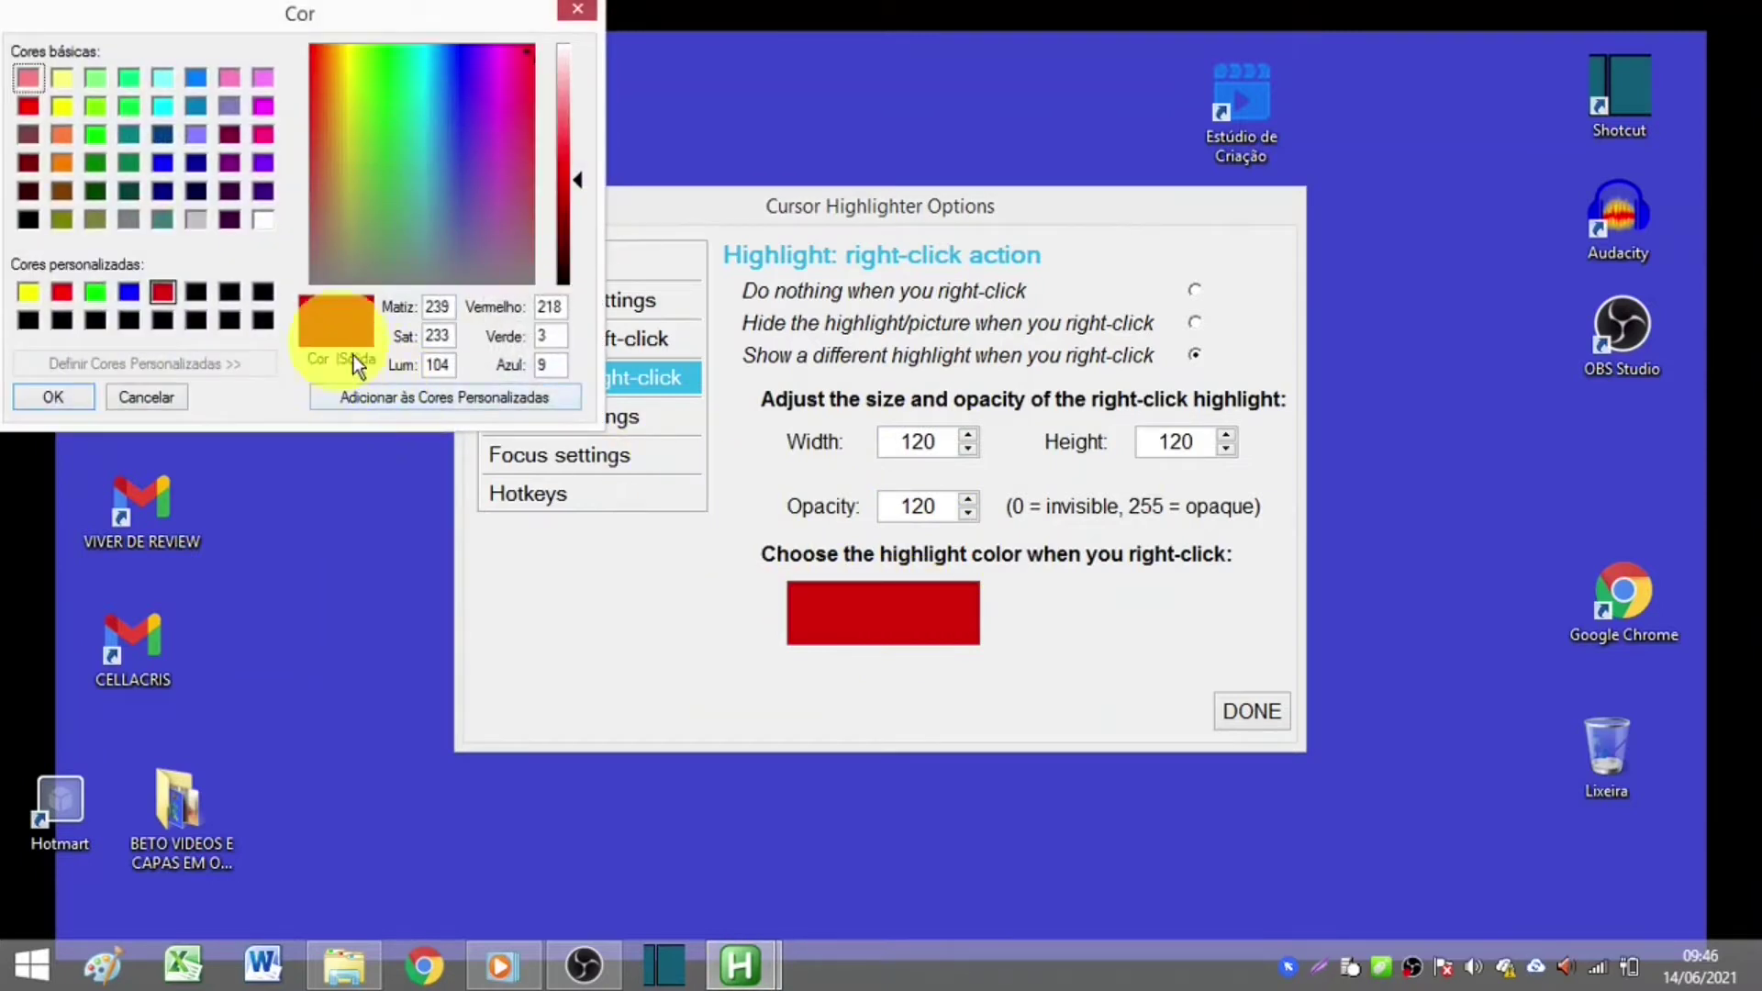
pyautogui.click(79, 400)
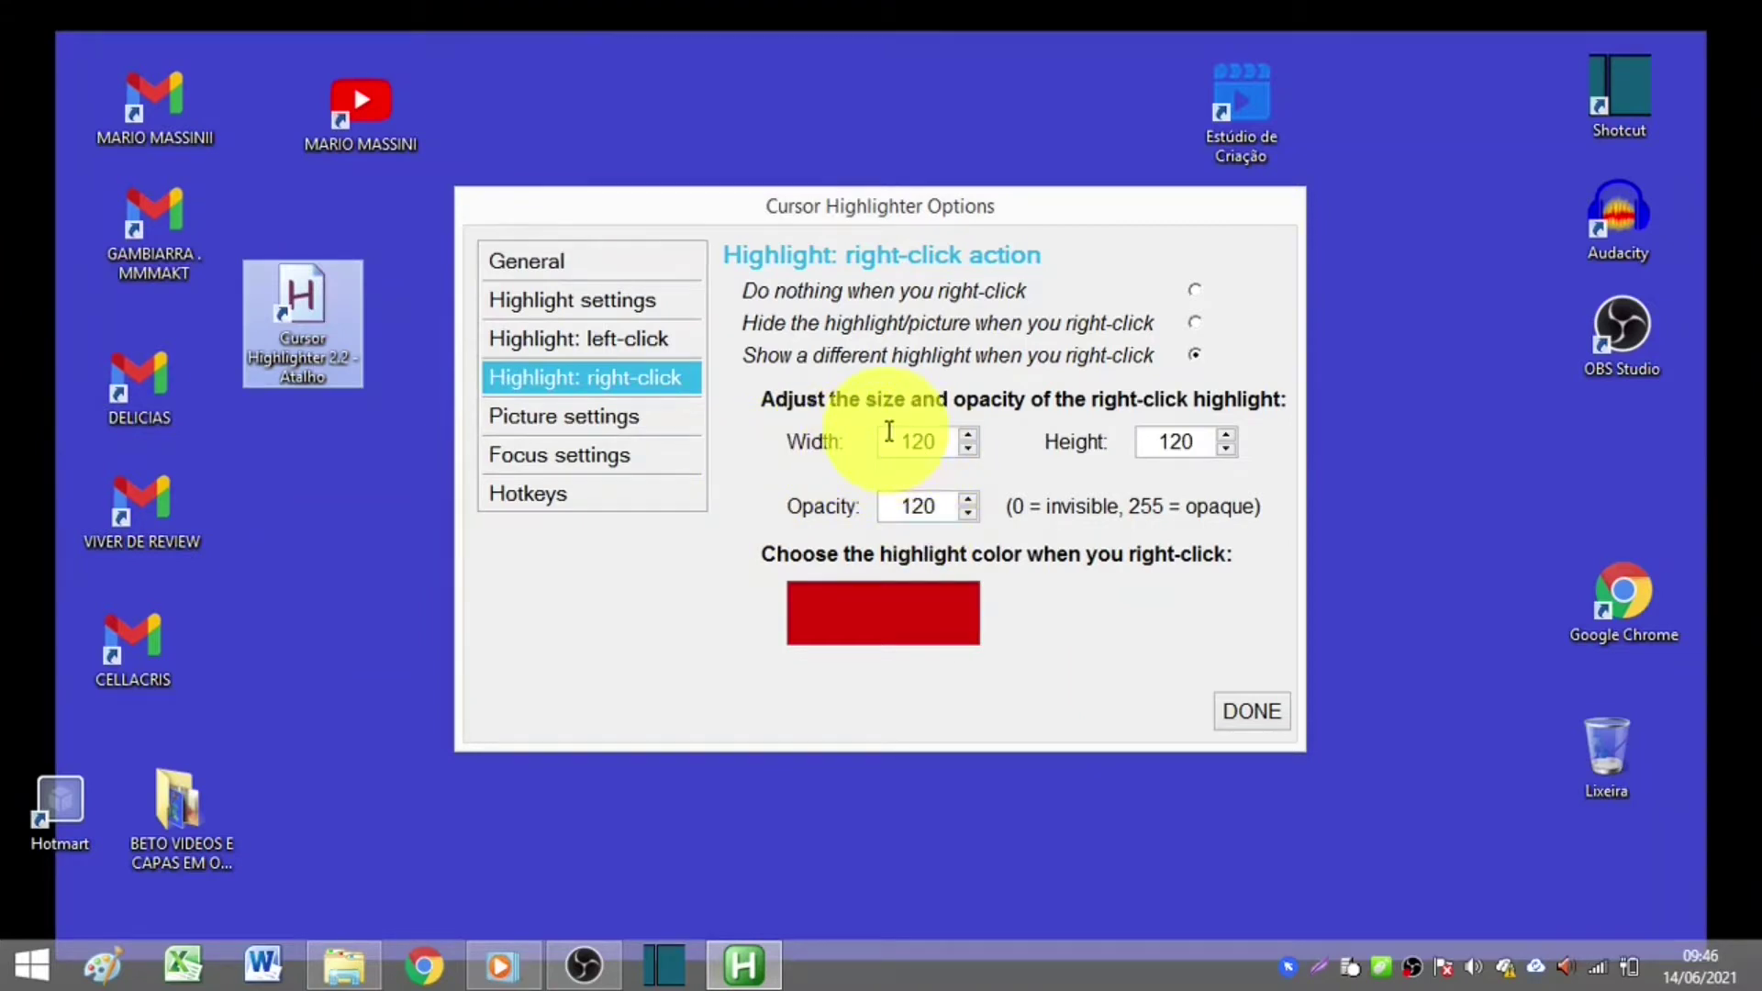
# - Set the right-click highlight's opacity to 195 and test it inside the options window
pyautogui.write('195')
pyautogui.click(1174, 528)
pyautogui.rightClick(1138, 529)
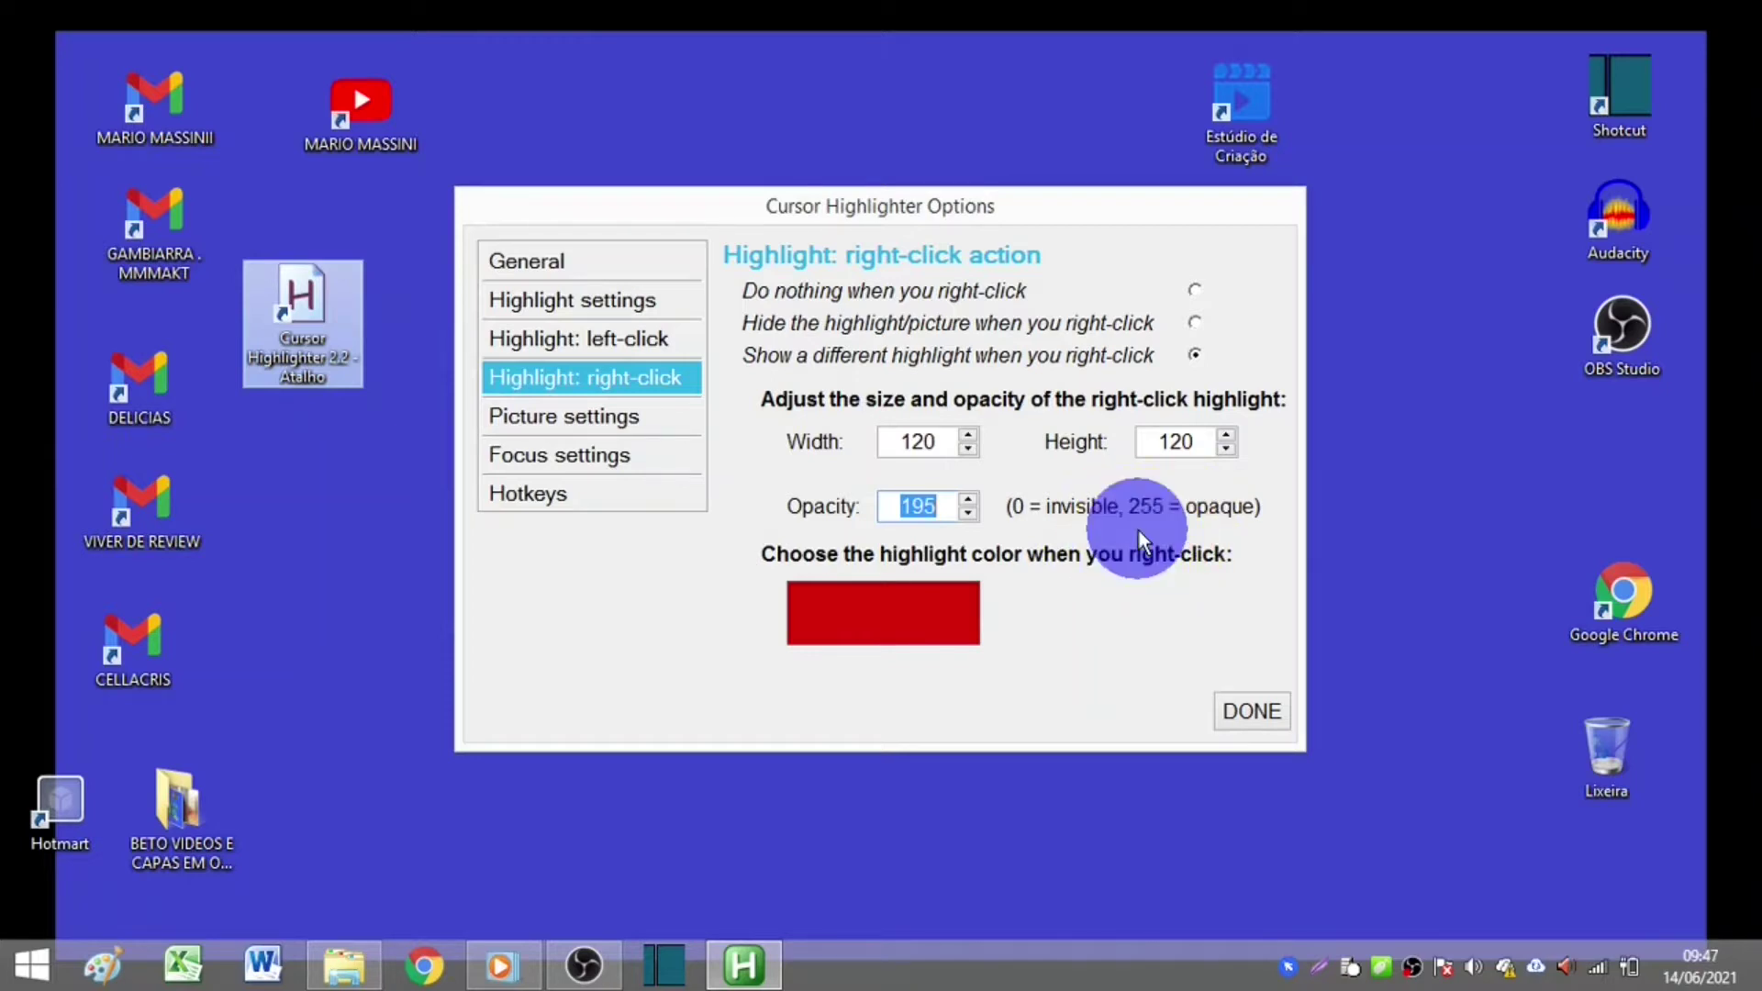
pyautogui.rightClick(1138, 530)
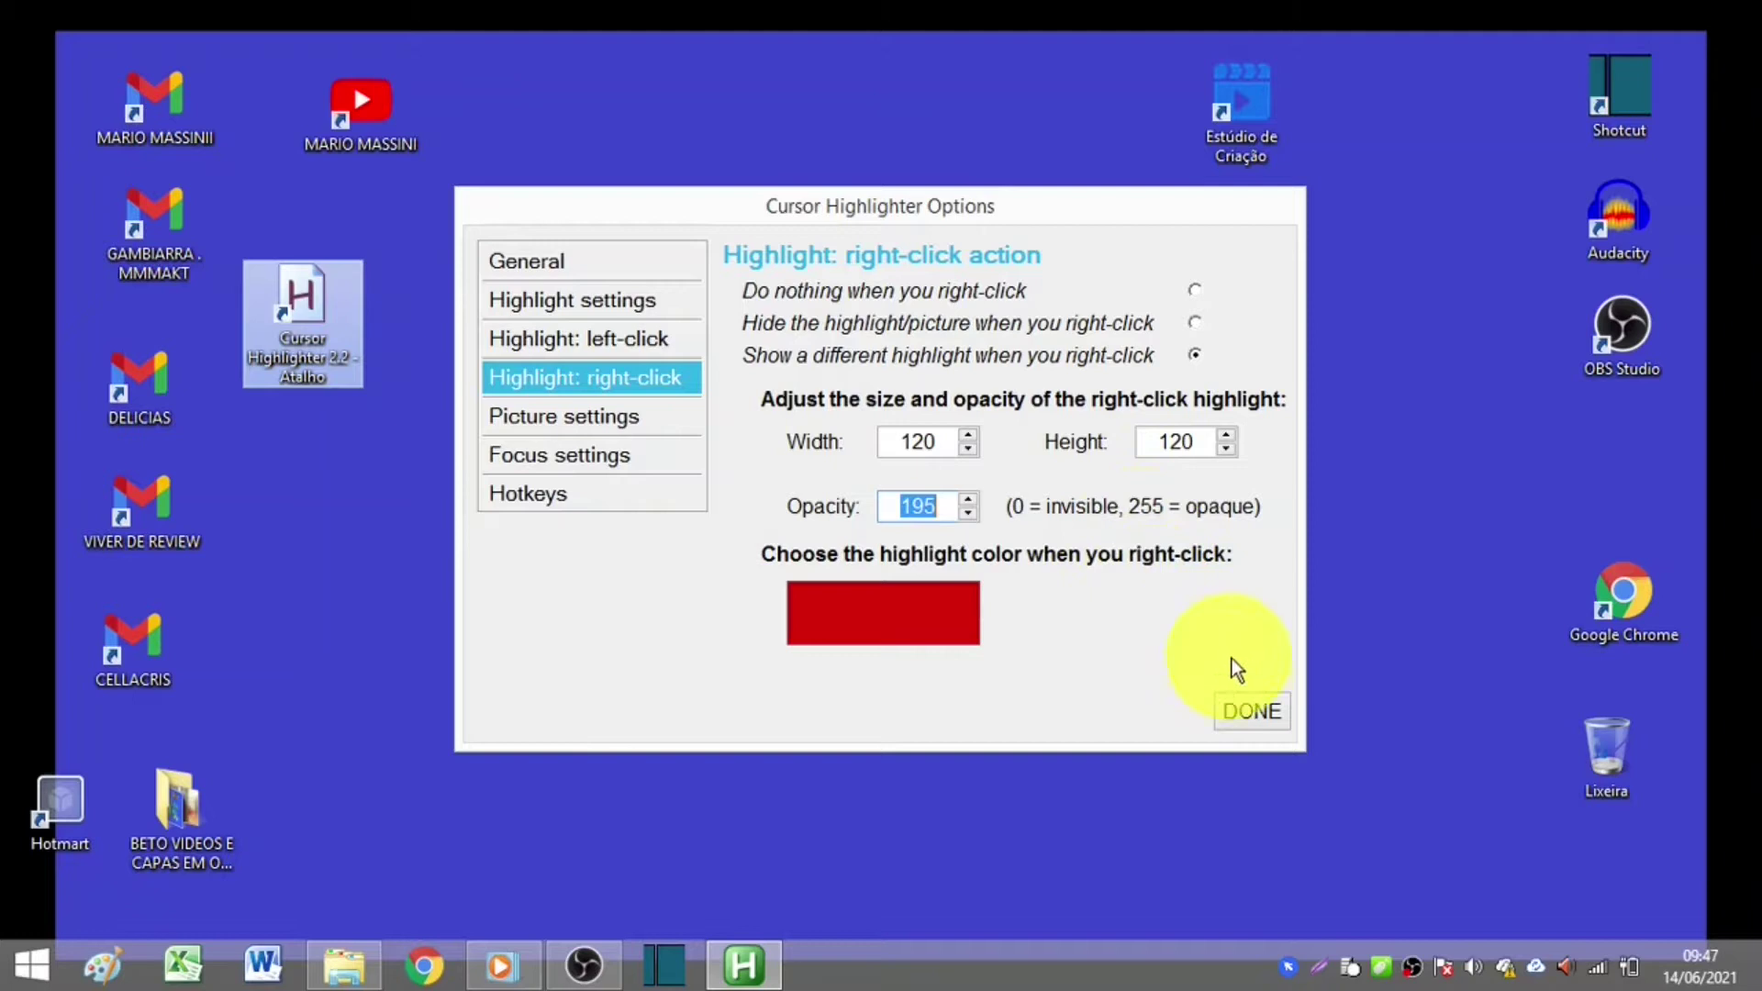
# - Open the picture cursor settings and try to select the custom picture file option
pyautogui.click(587, 417)
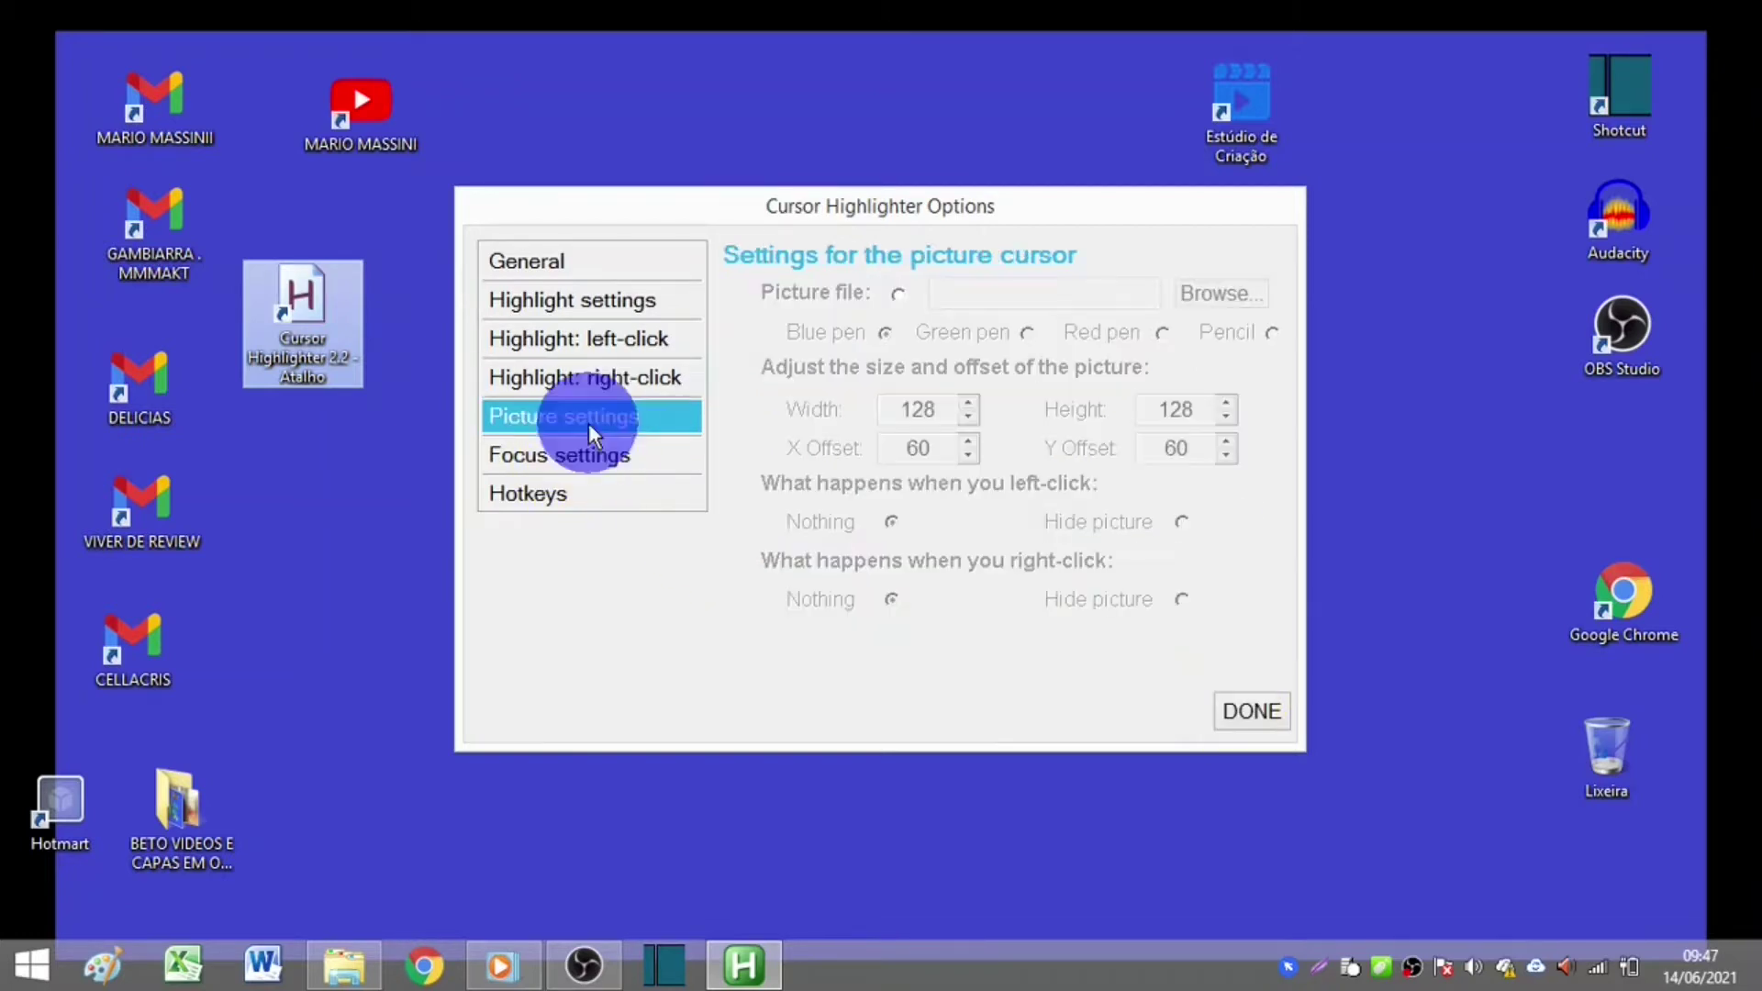
pyautogui.click(906, 294)
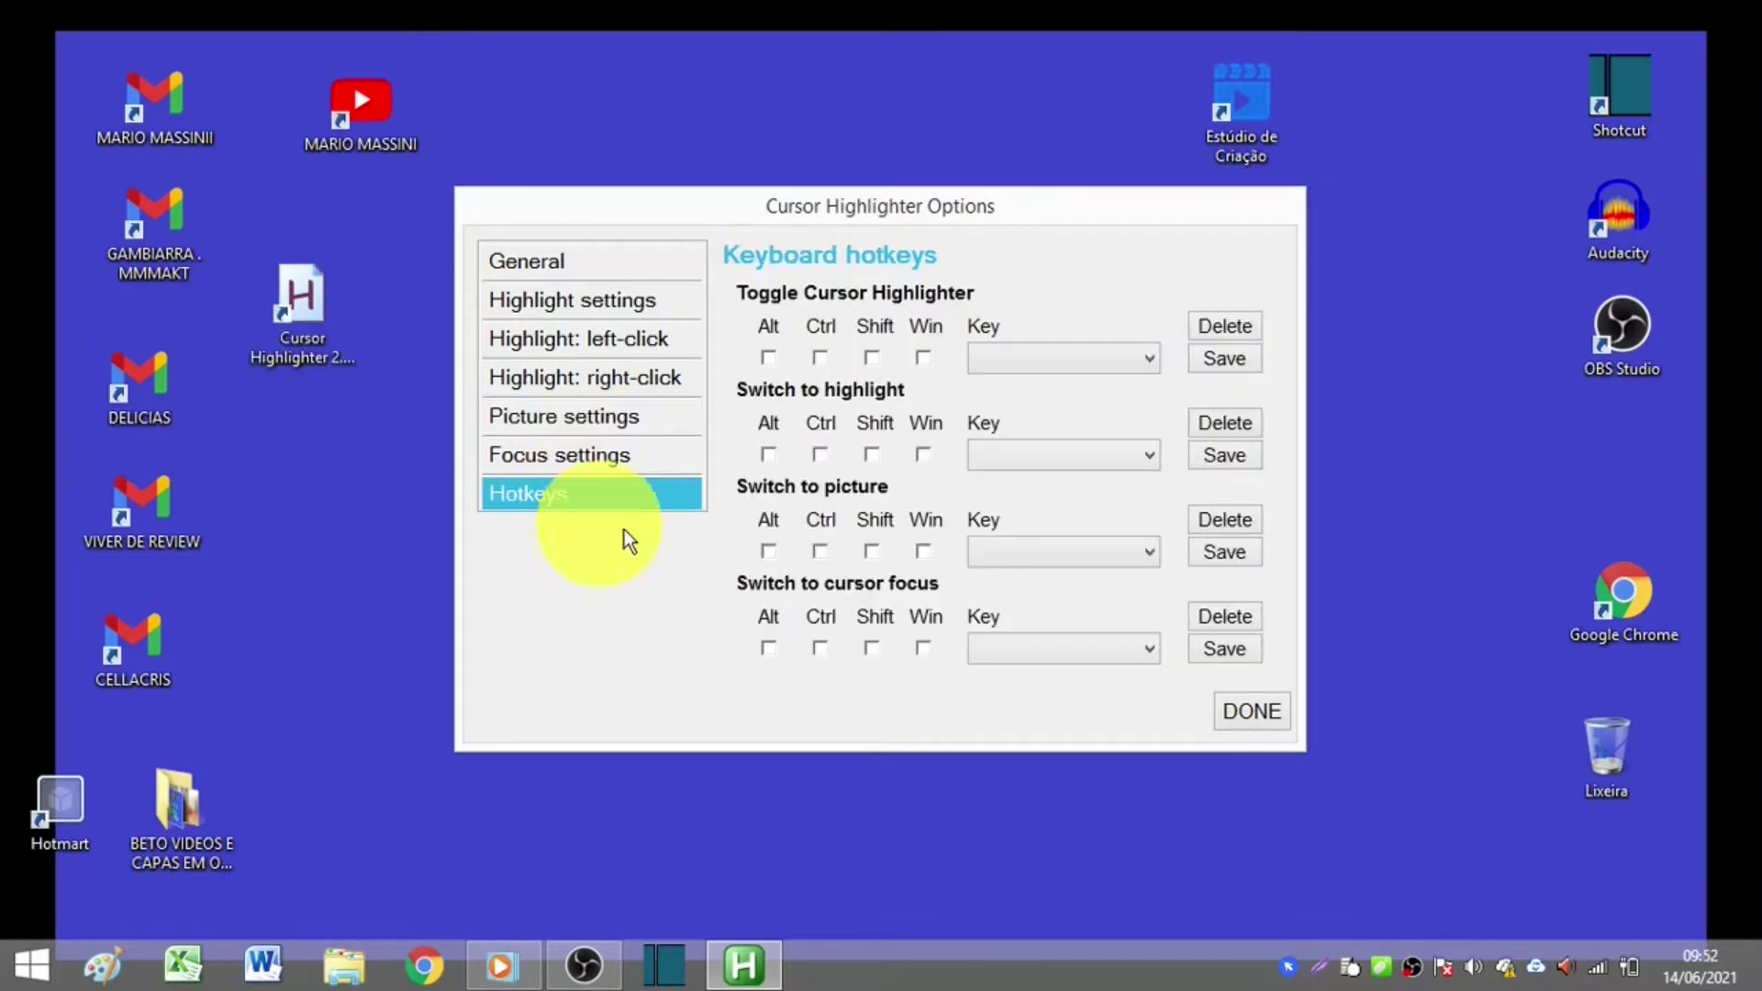
# - Save Ctrl+Win+M as the hotkey that toggles Cursor Highlighter
pyautogui.click(818, 356)
pyautogui.click(923, 357)
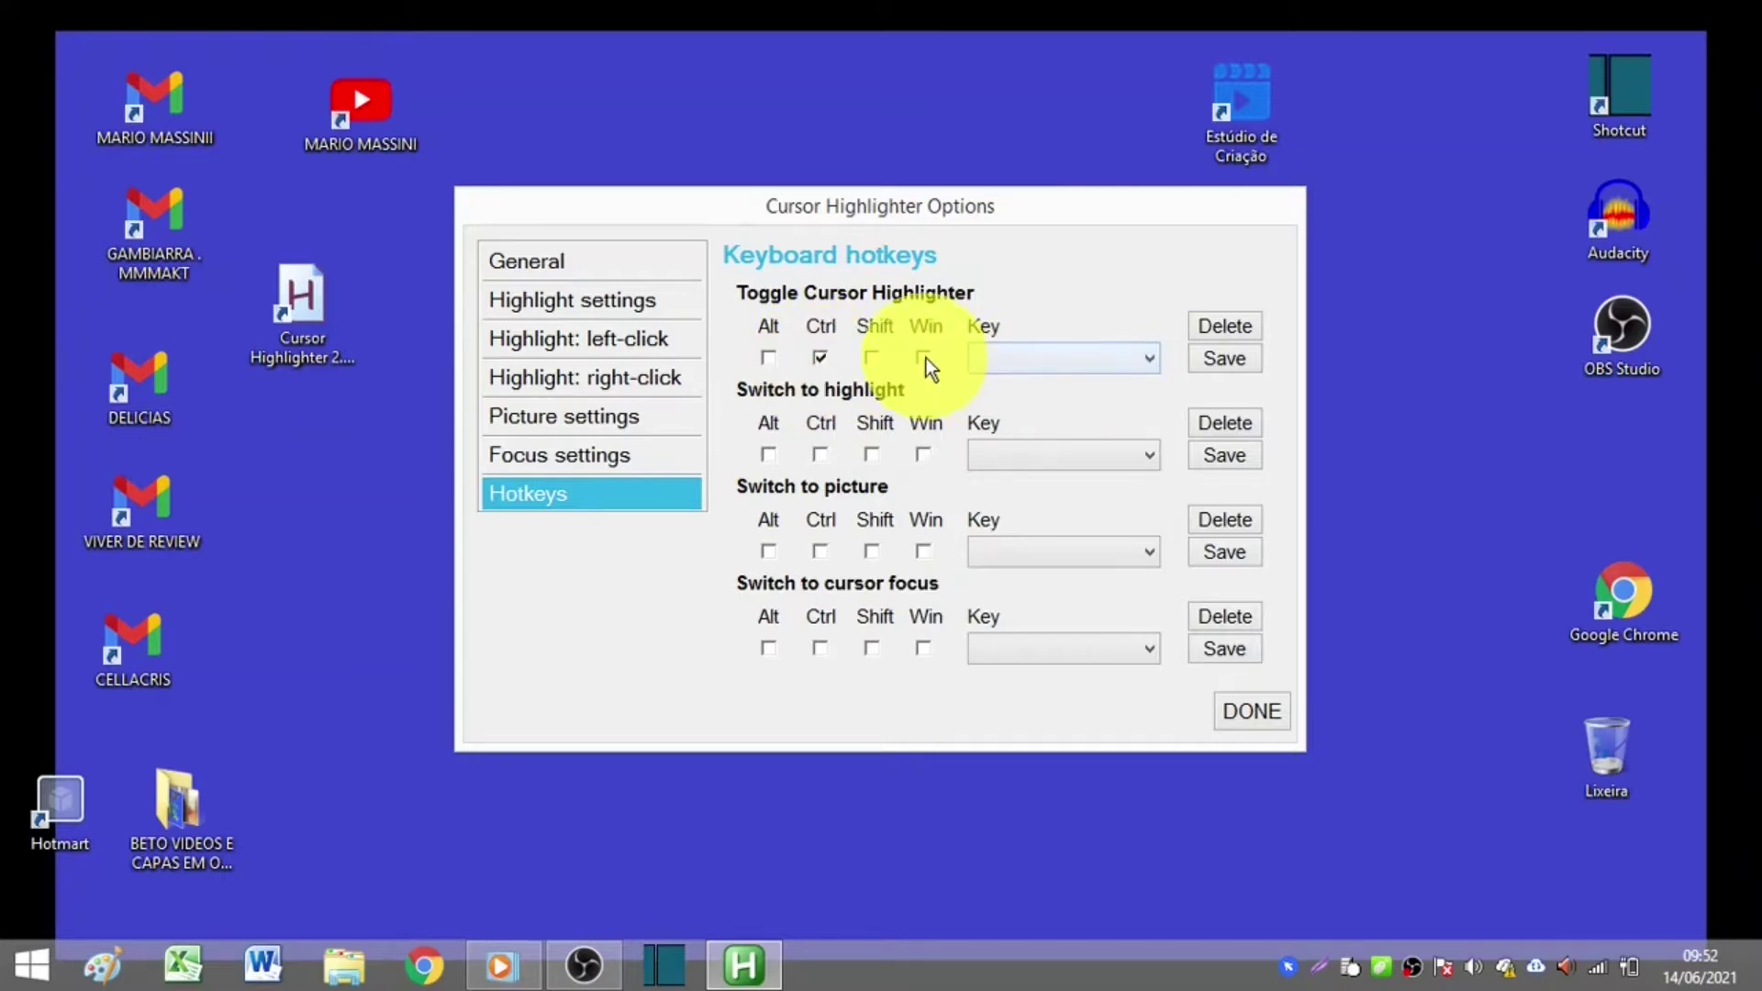
pyautogui.click(1140, 368)
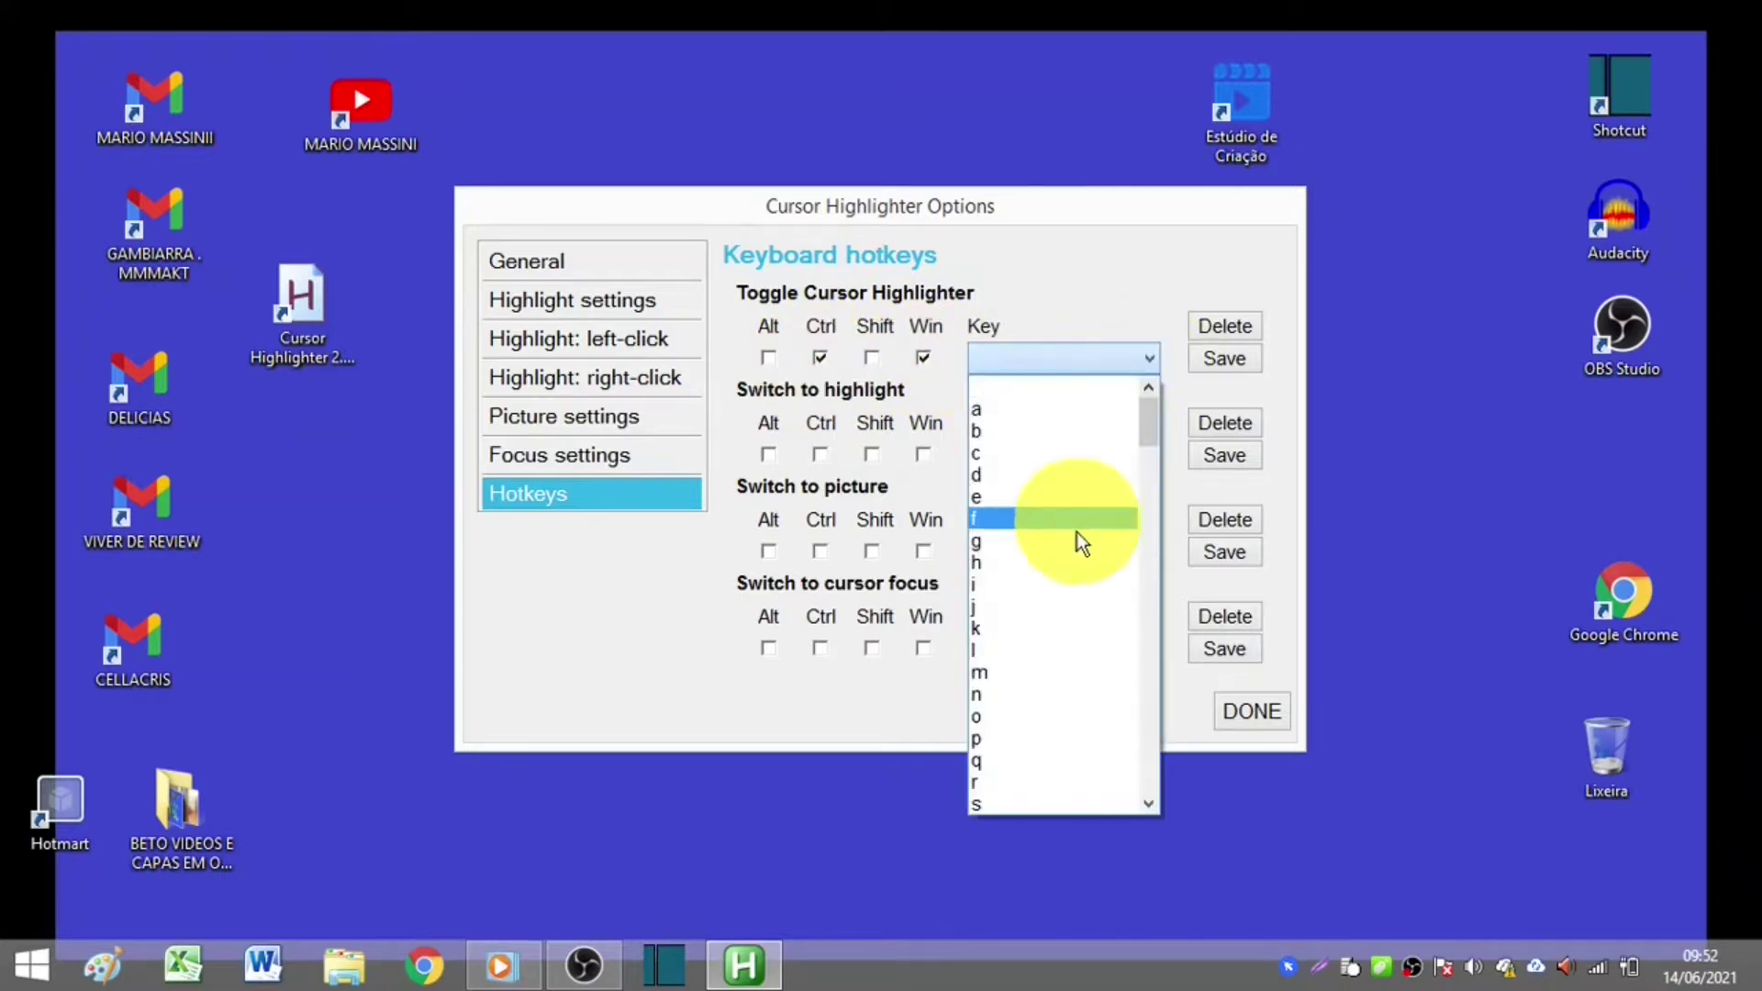
pyautogui.click(1042, 664)
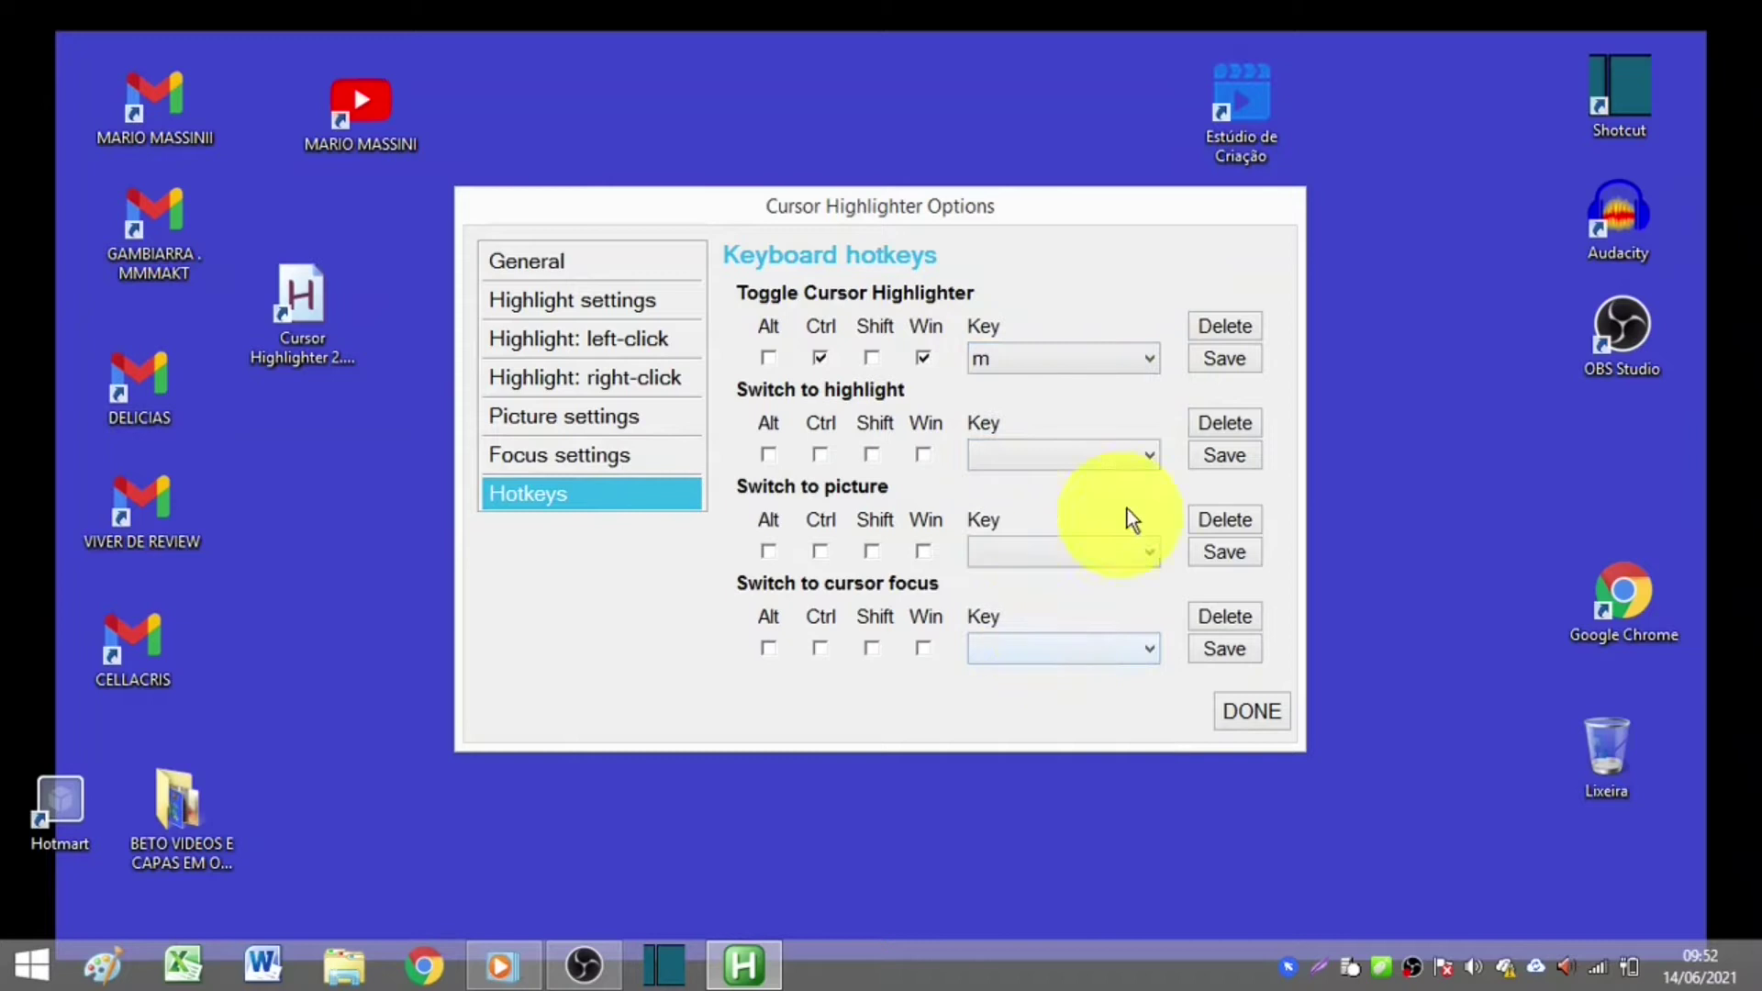
pyautogui.click(1220, 362)
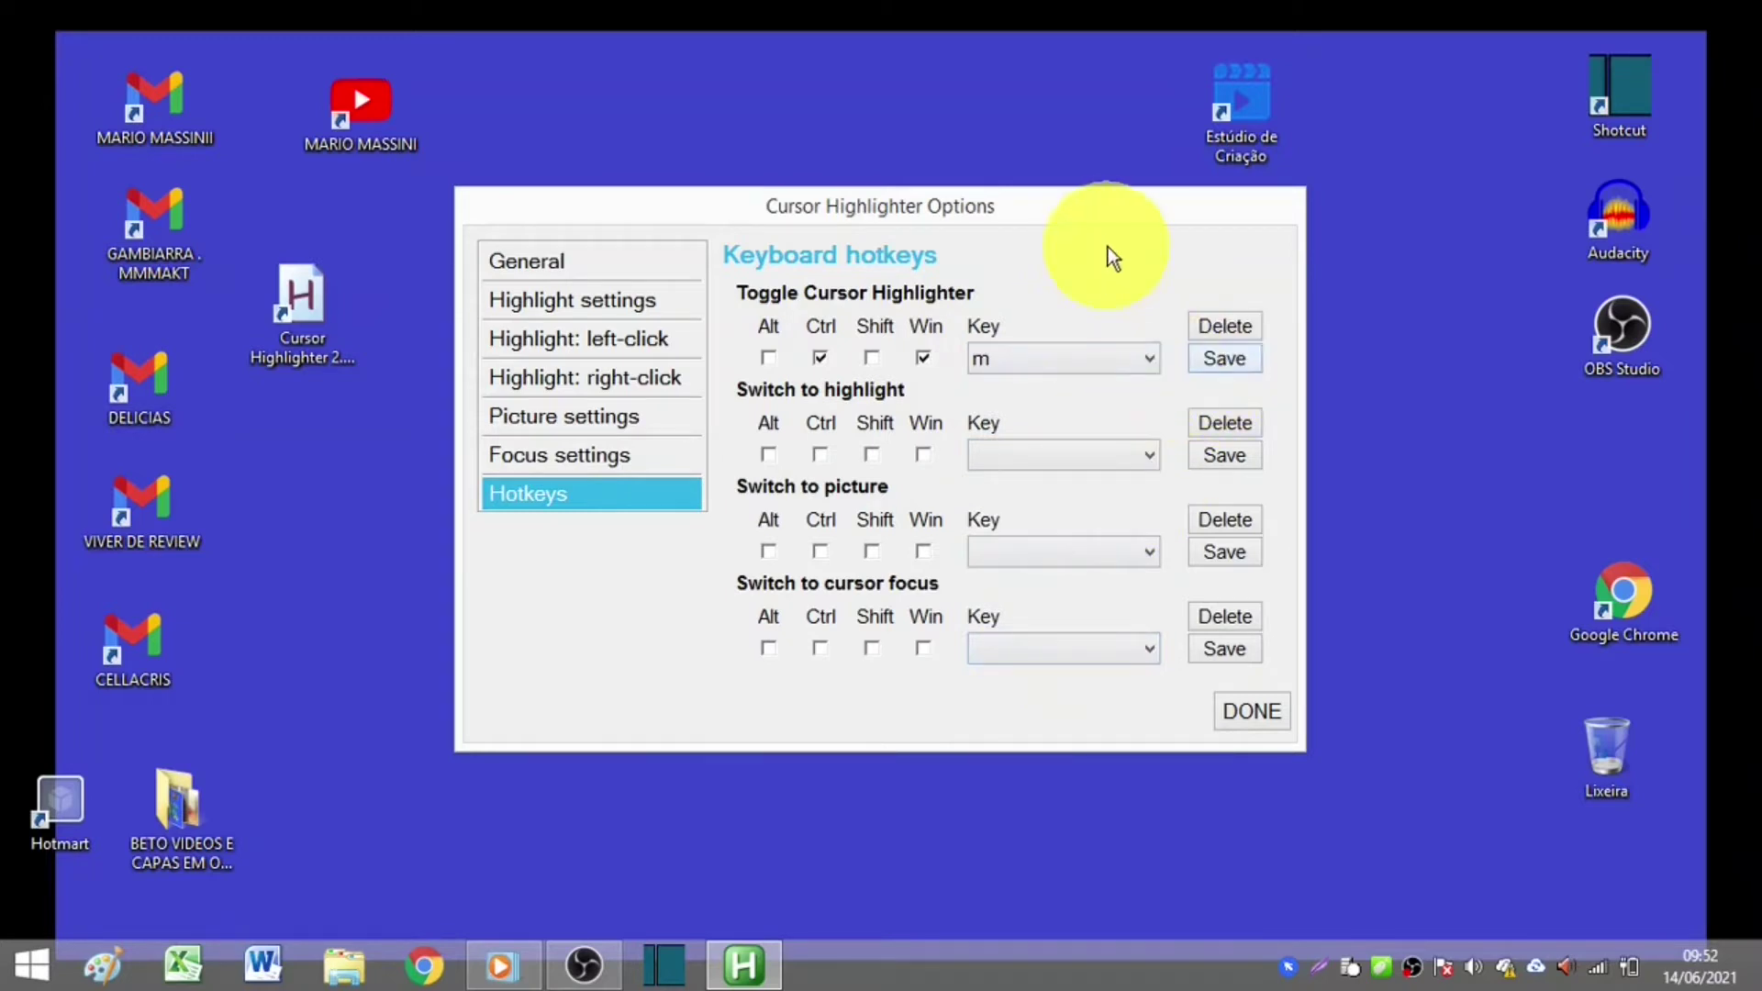
# - Try the hotkey that toggles Cursor Highlighter and close its options window
pyautogui.click(1251, 716)
pyautogui.hotkey('ctrl', 'm')
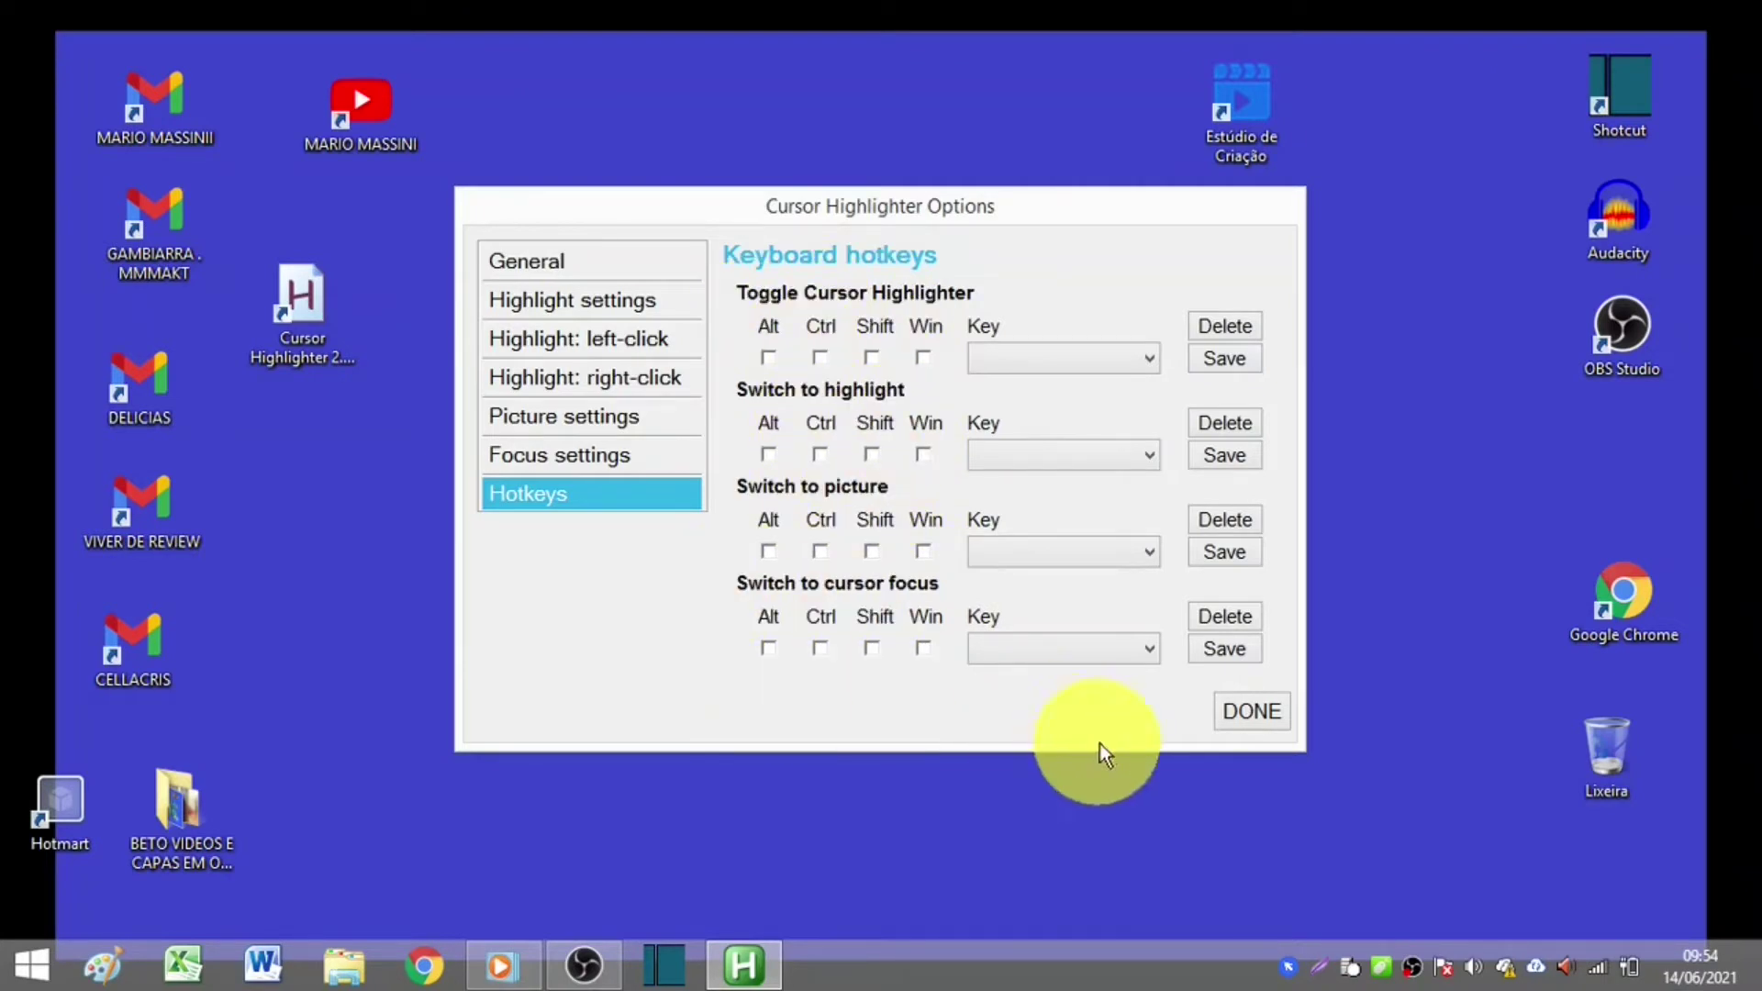
pyautogui.click(1259, 712)
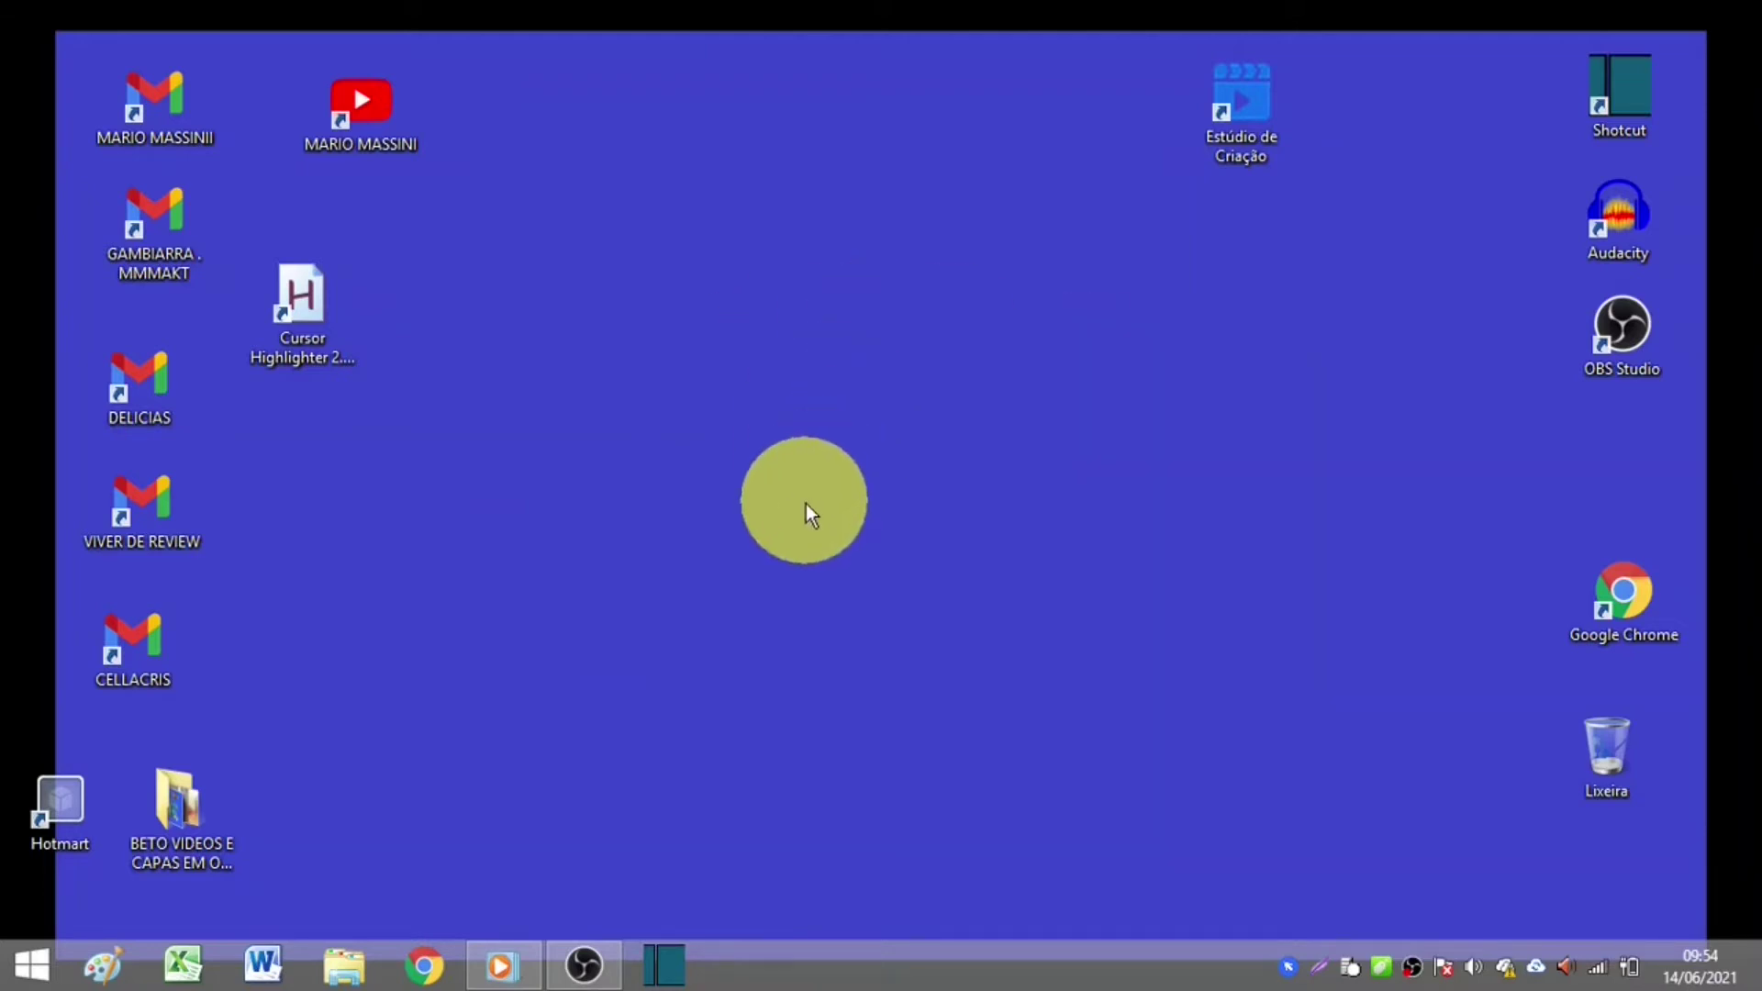
# - Switch to OBS Studio and, in the Captura de tela source's properties, turn Capturar o Cursor off and back on, accepting the settings
pyautogui.click(584, 963)
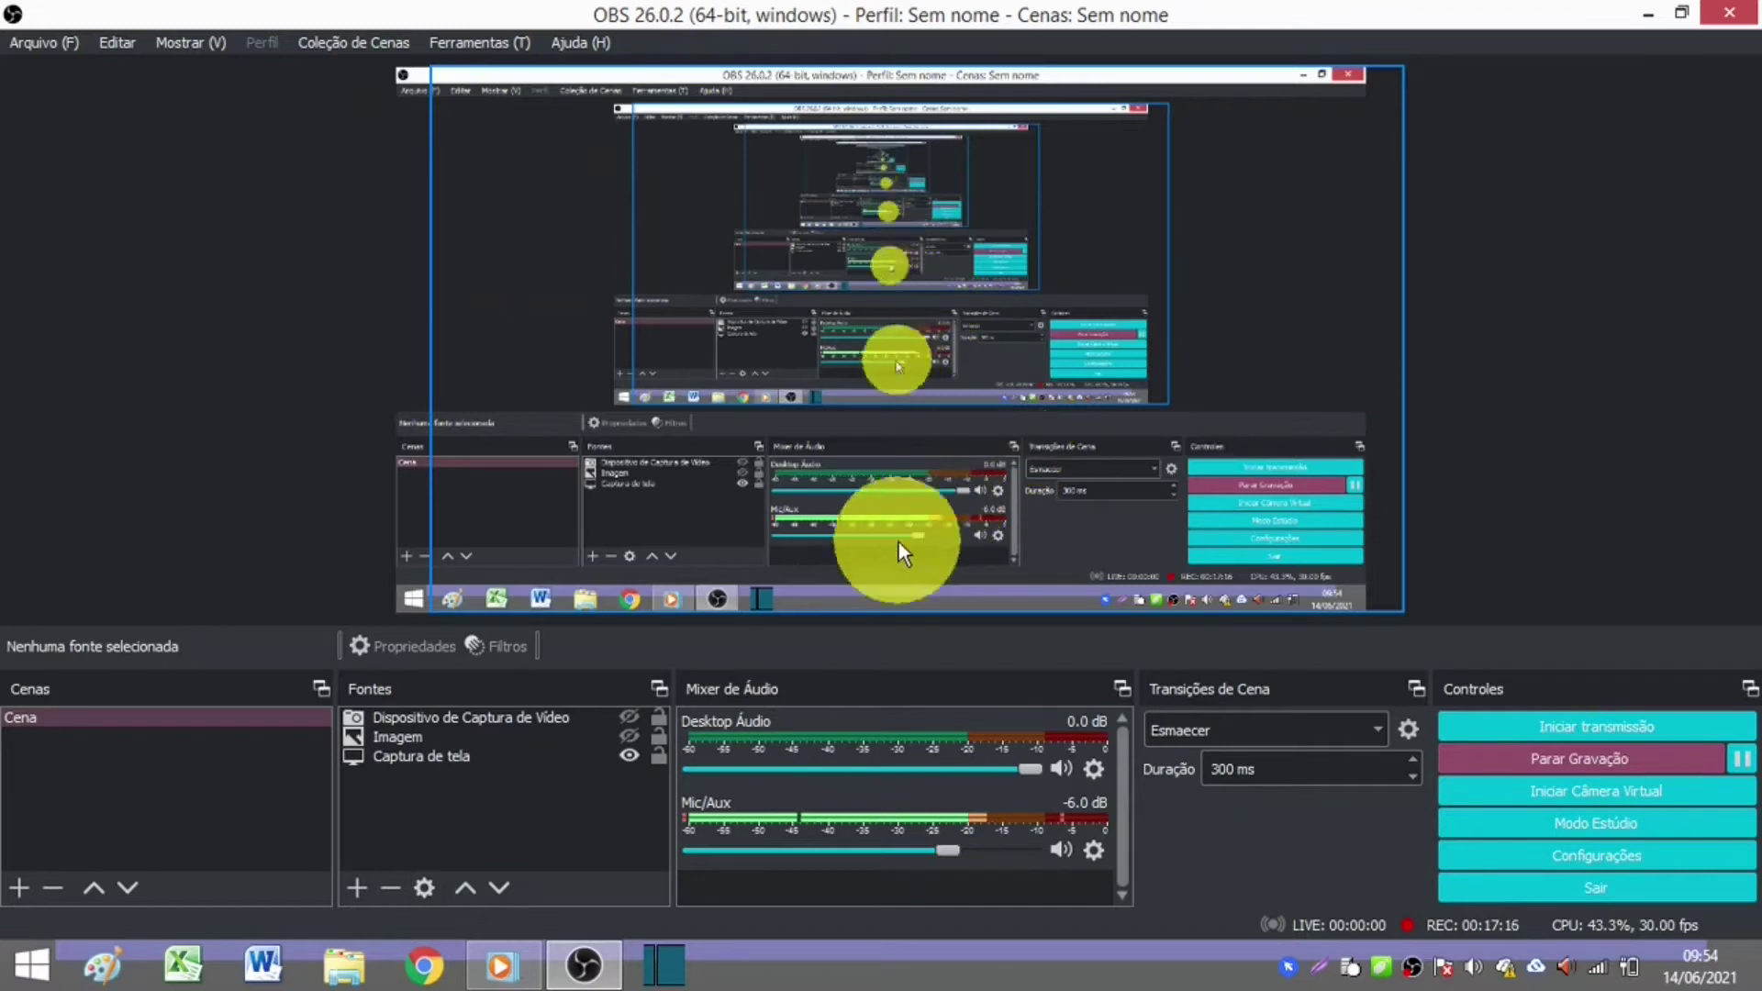
pyautogui.rightClick(493, 758)
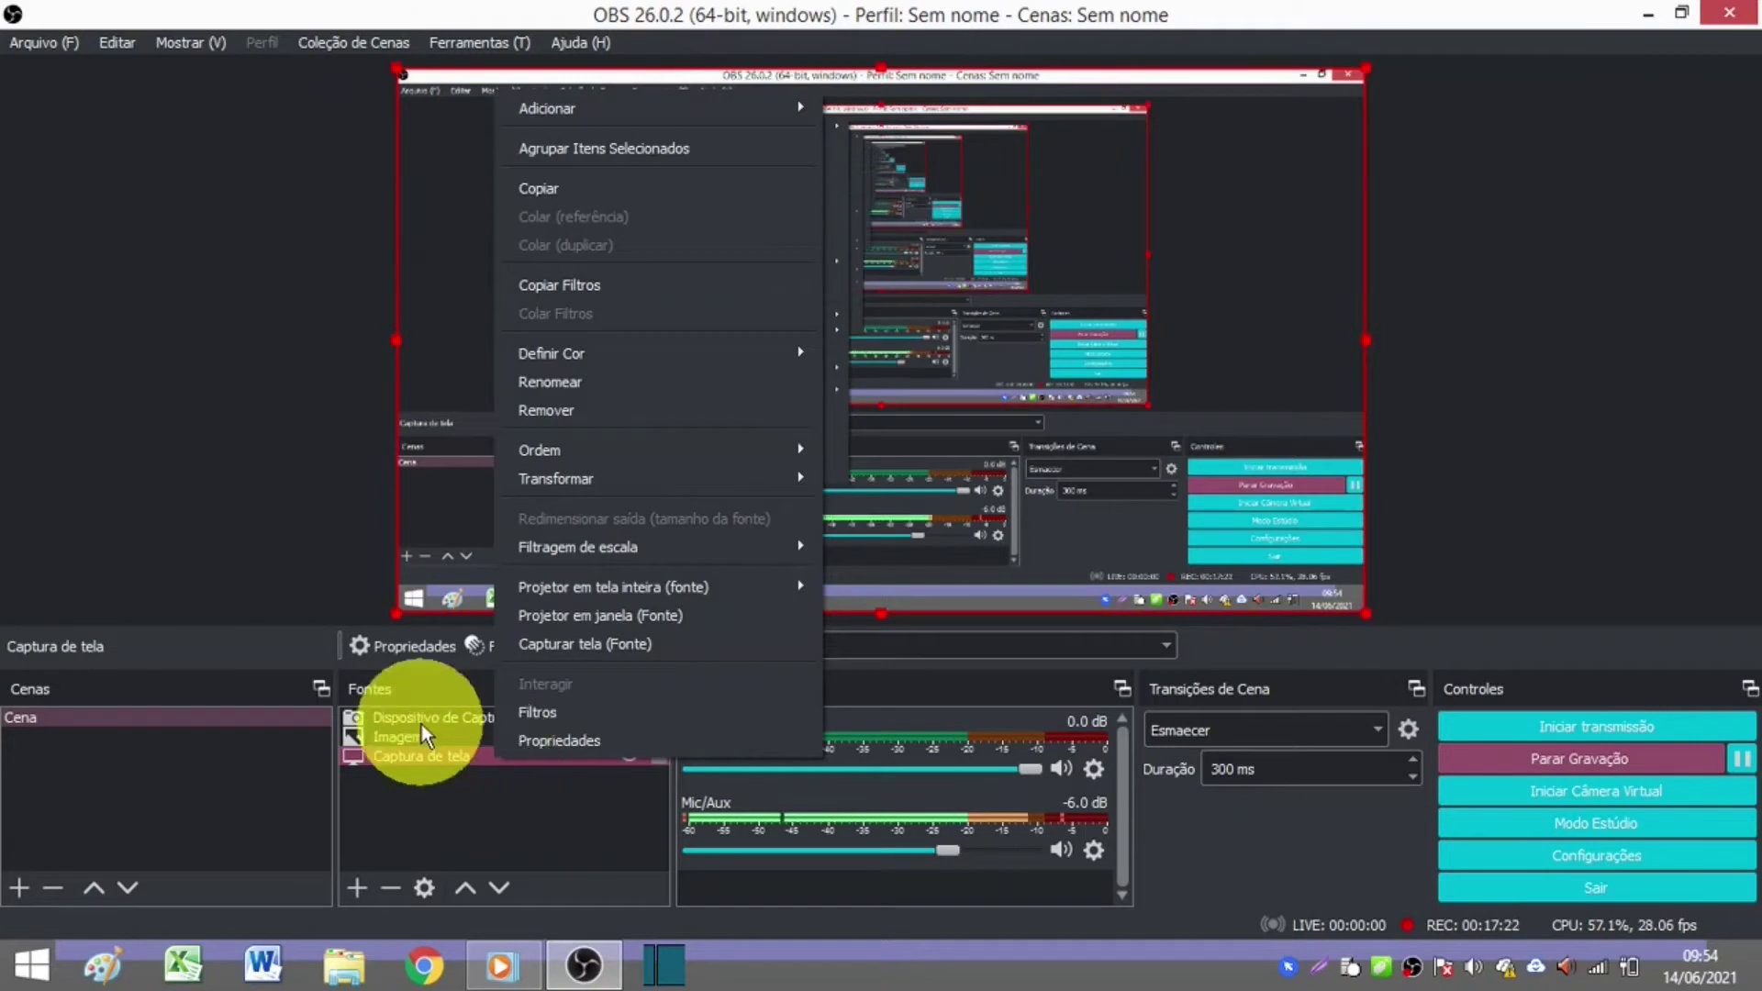
pyautogui.click(543, 739)
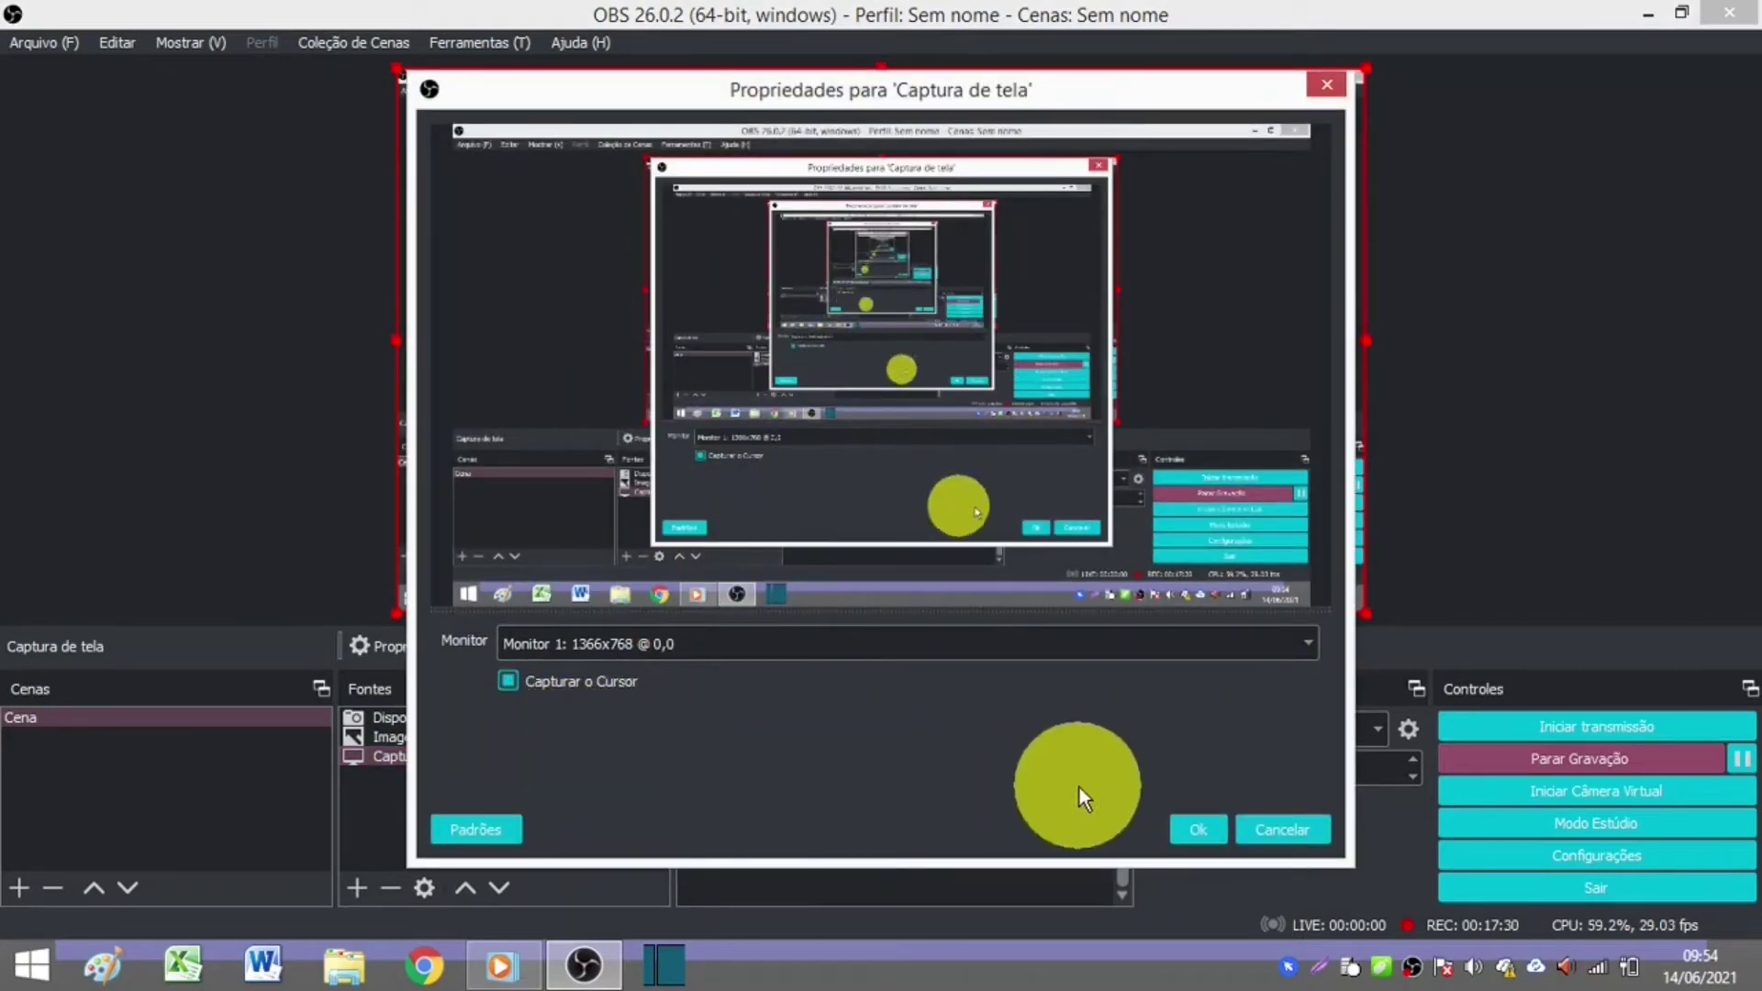
pyautogui.click(507, 681)
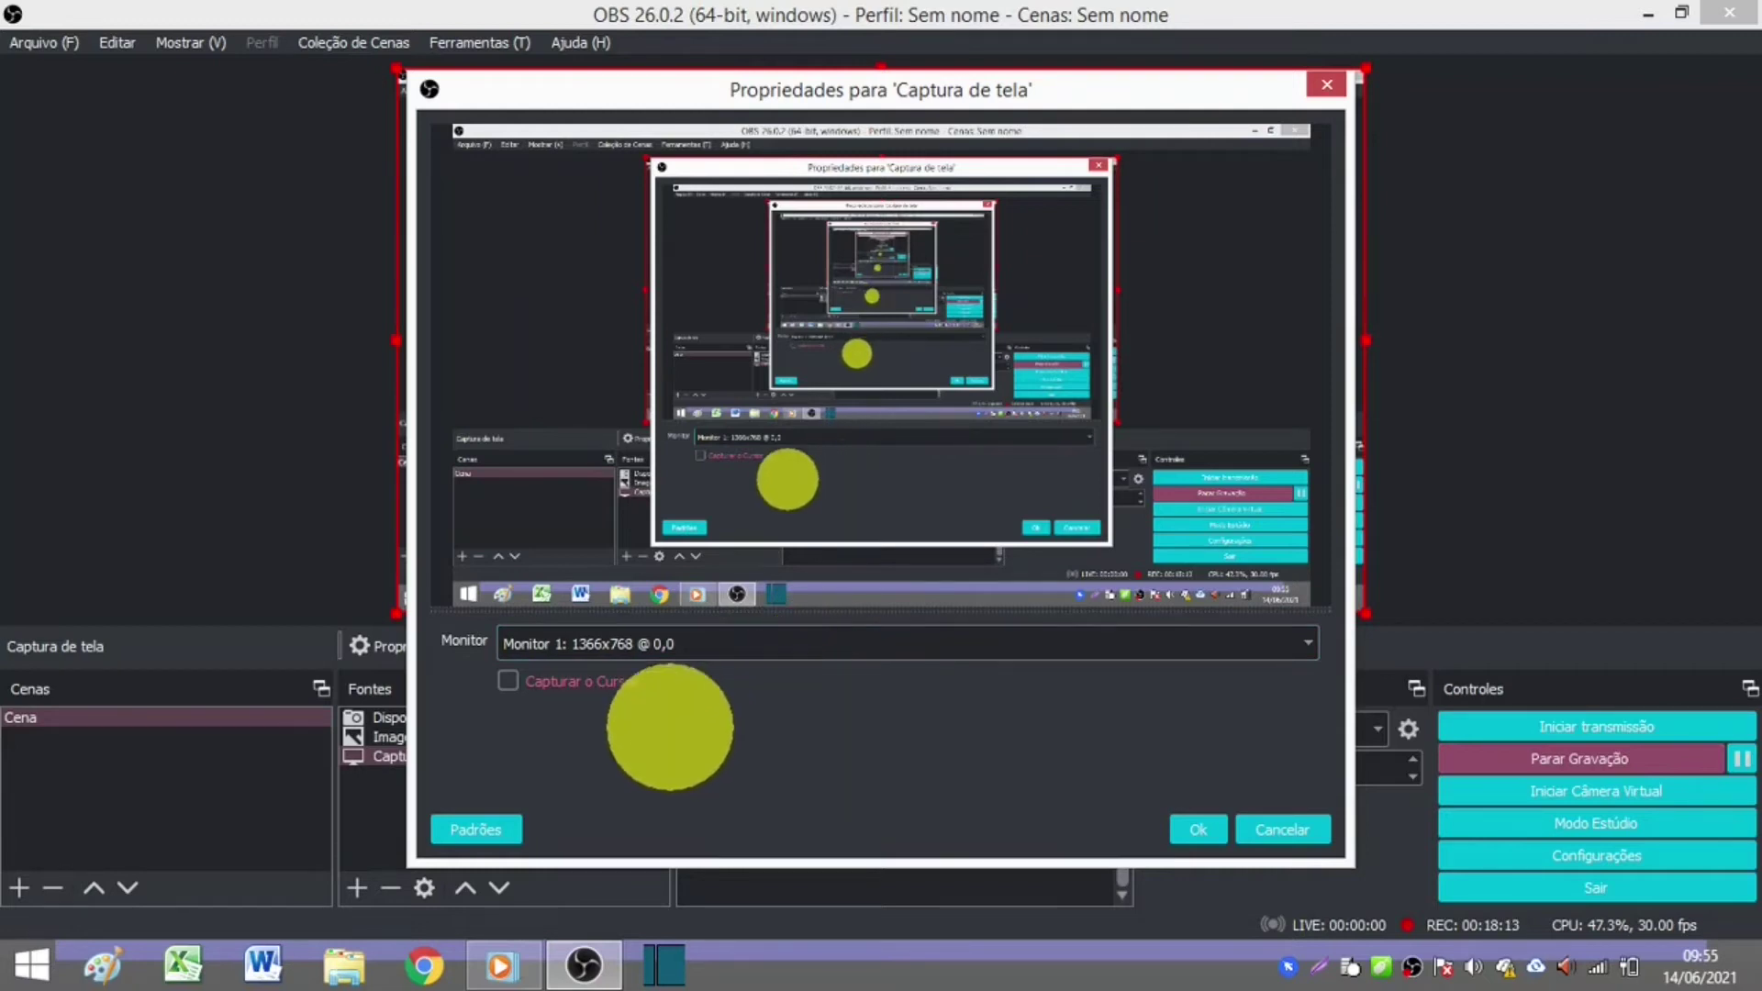
pyautogui.click(509, 683)
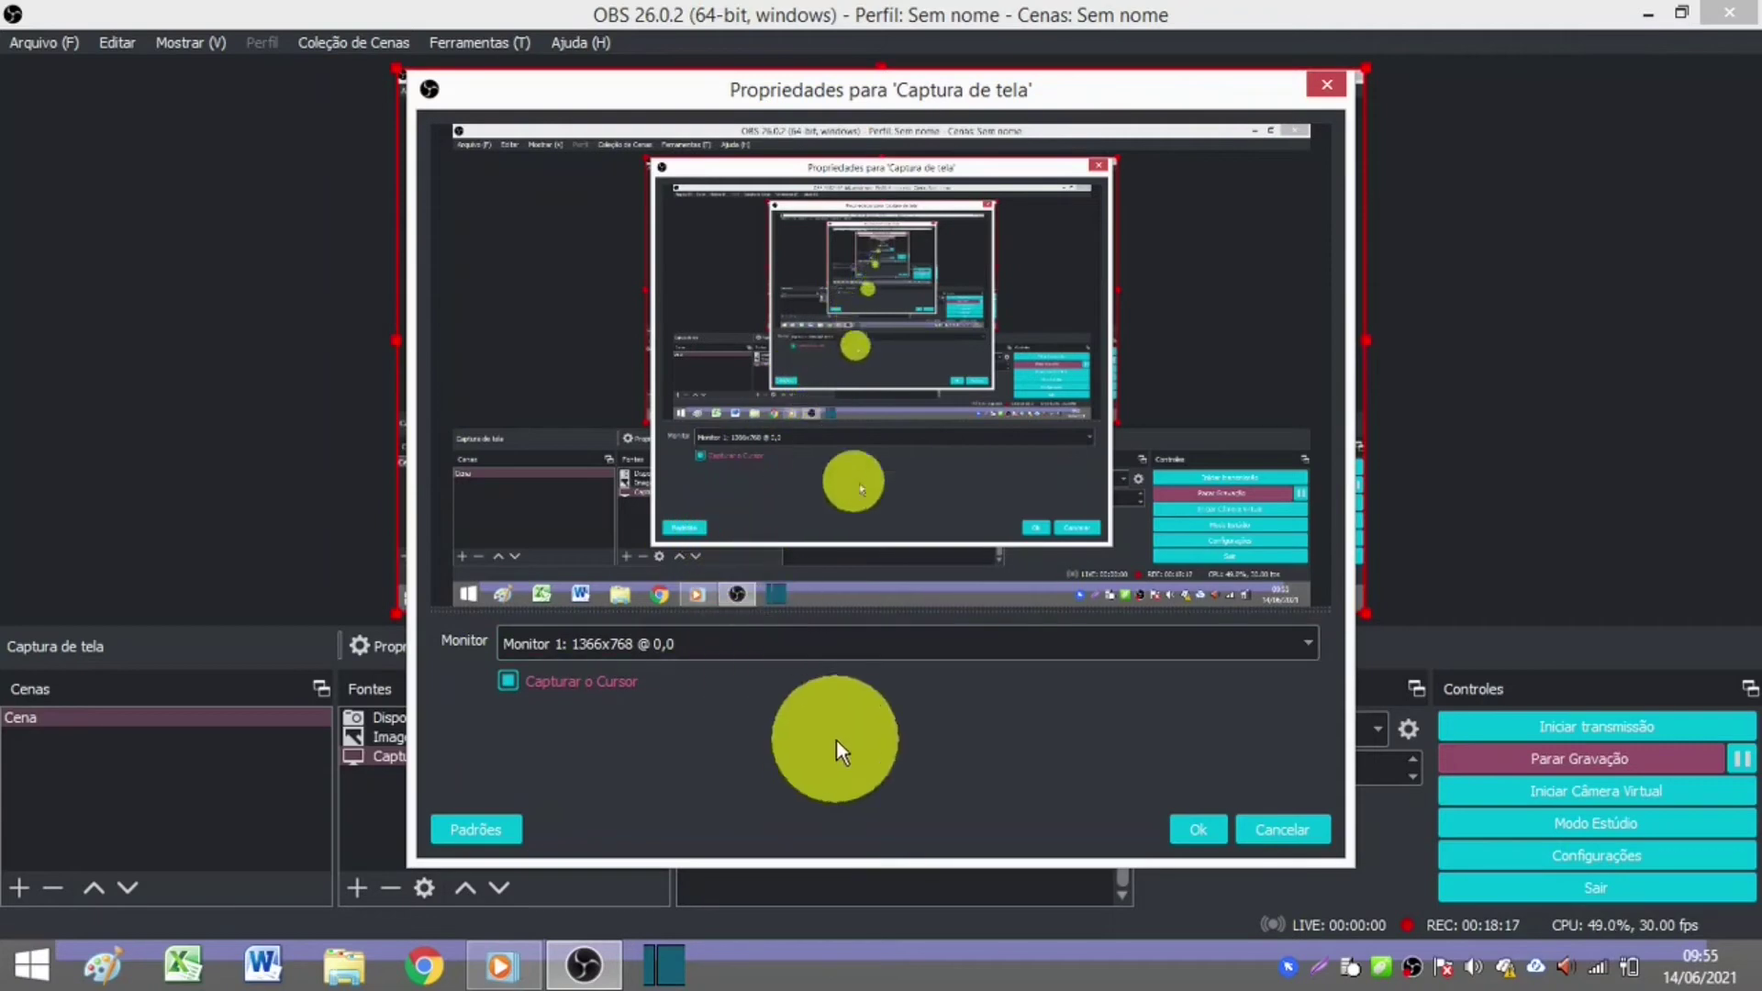
pyautogui.click(1185, 832)
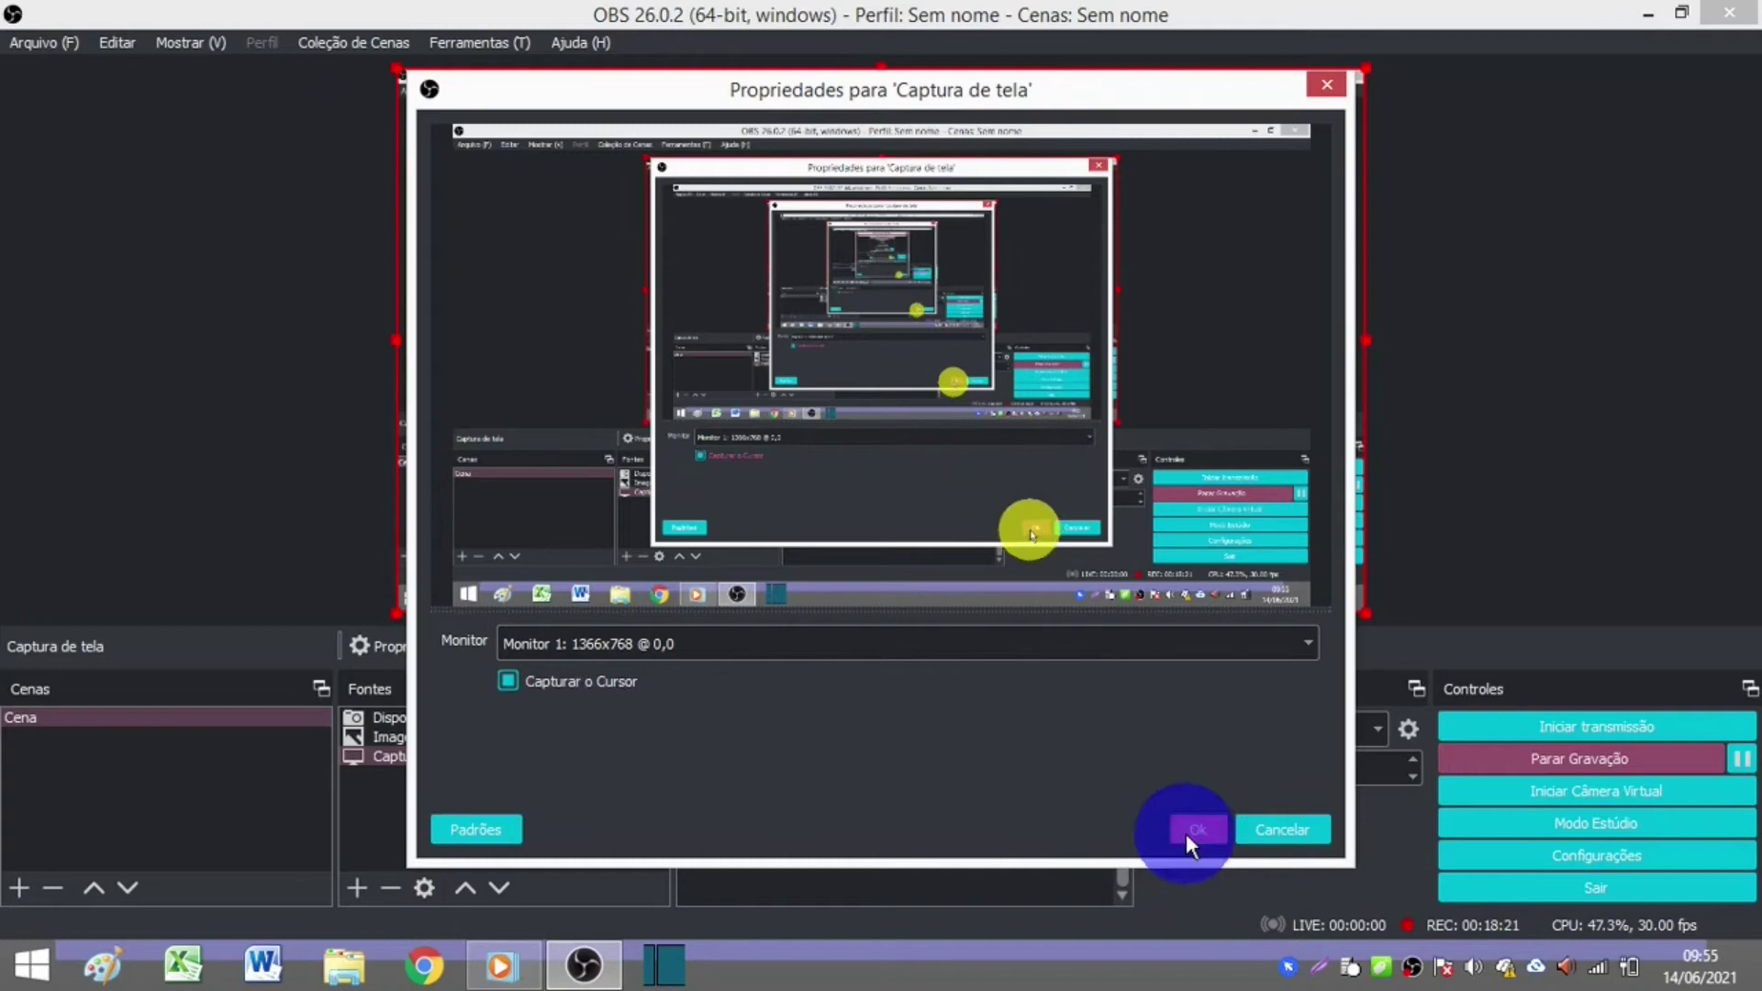